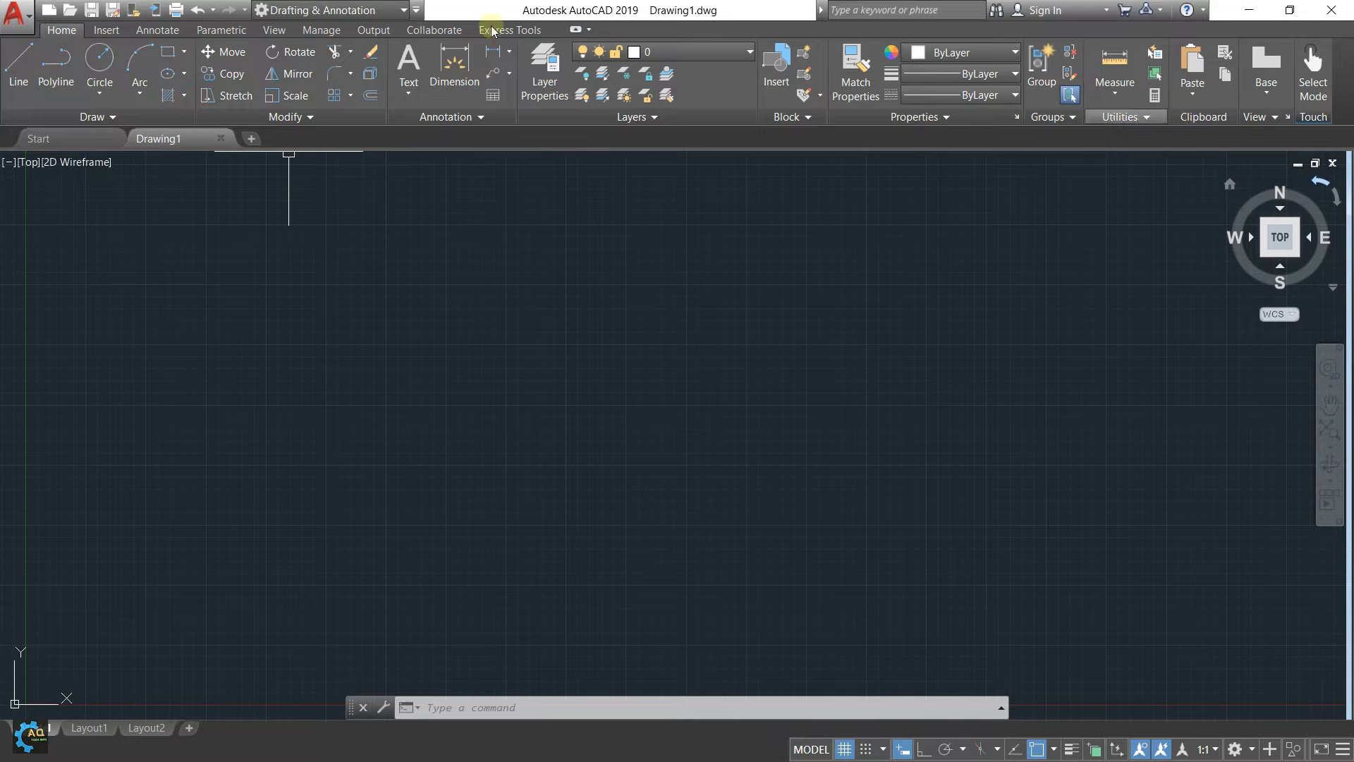
pyautogui.click(105, 29)
pyautogui.click(158, 30)
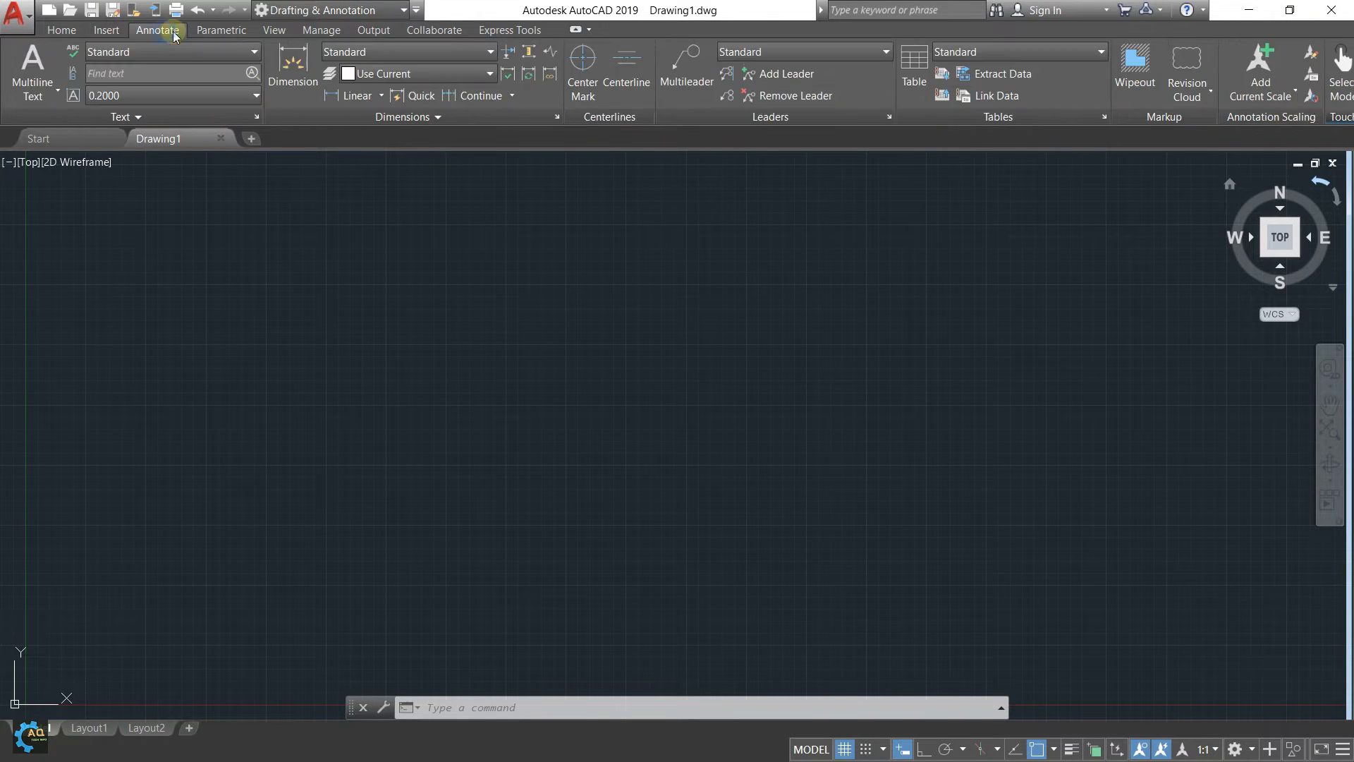
pyautogui.click(222, 30)
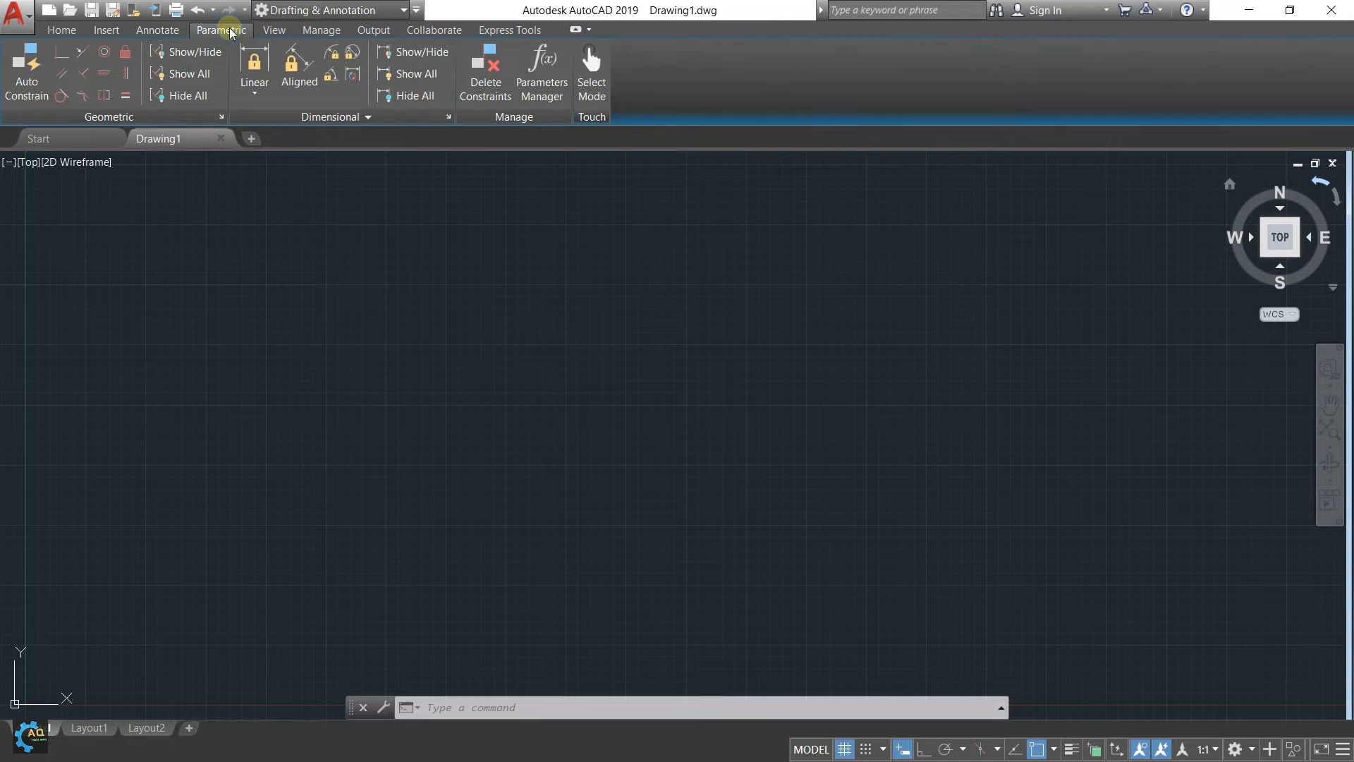
pyautogui.click(285, 31)
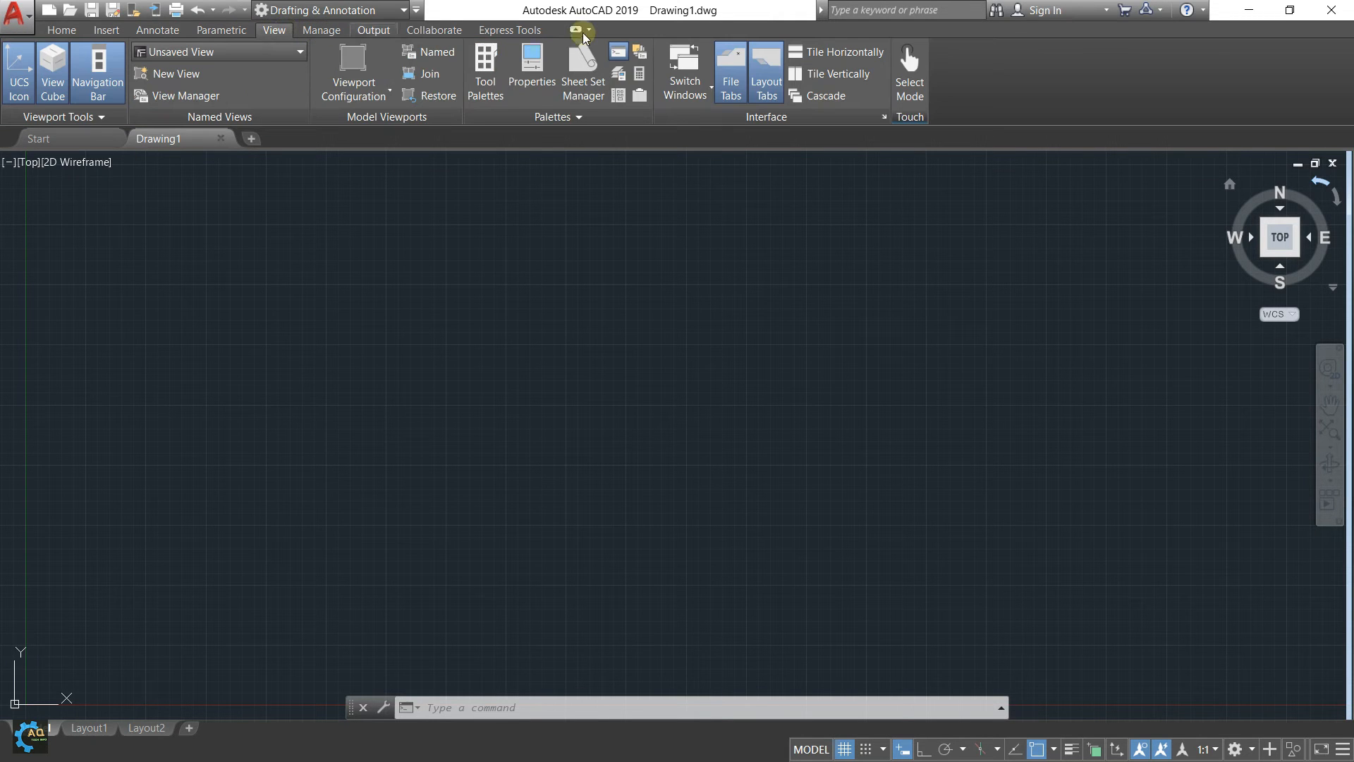
pyautogui.click(67, 32)
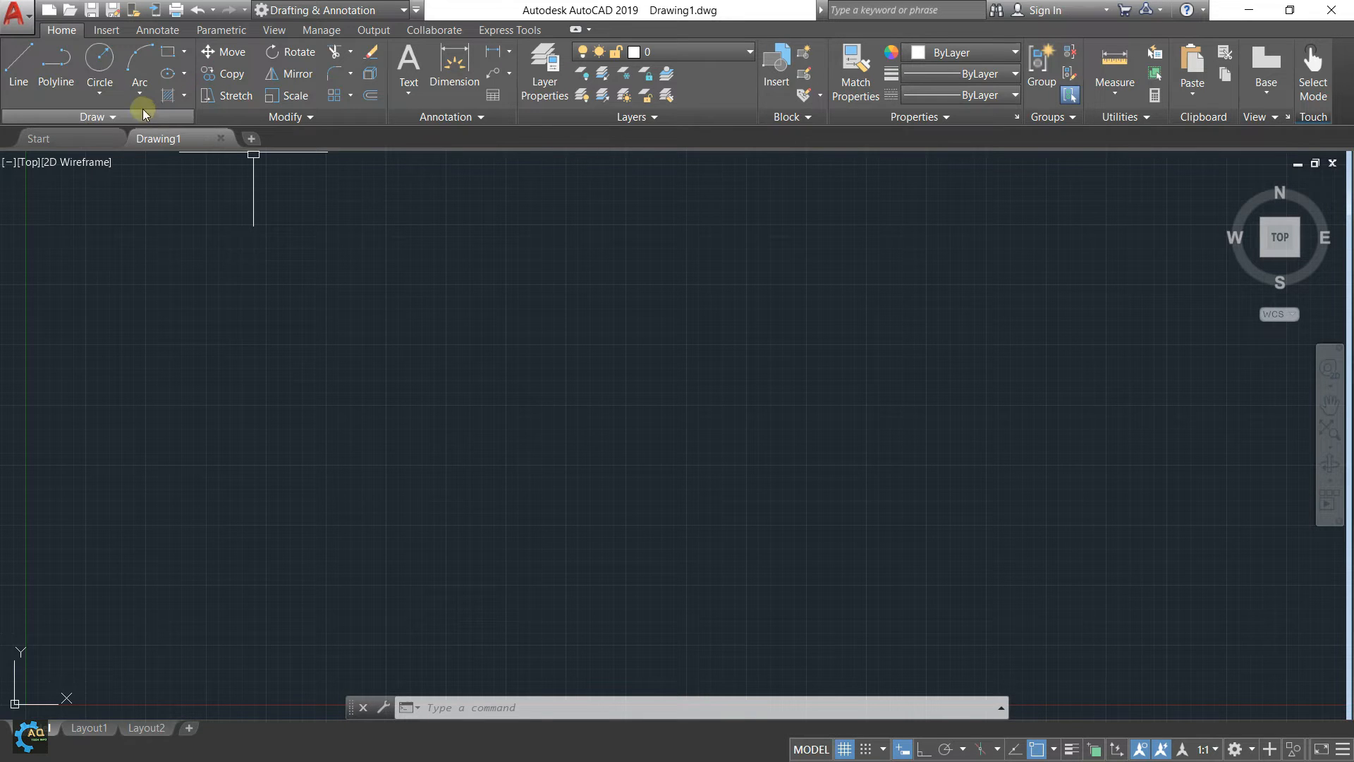
# - Draw a chain of four connected lines, the first 20 units long and the other three freehand, ending back on the first line
pyautogui.click(21, 71)
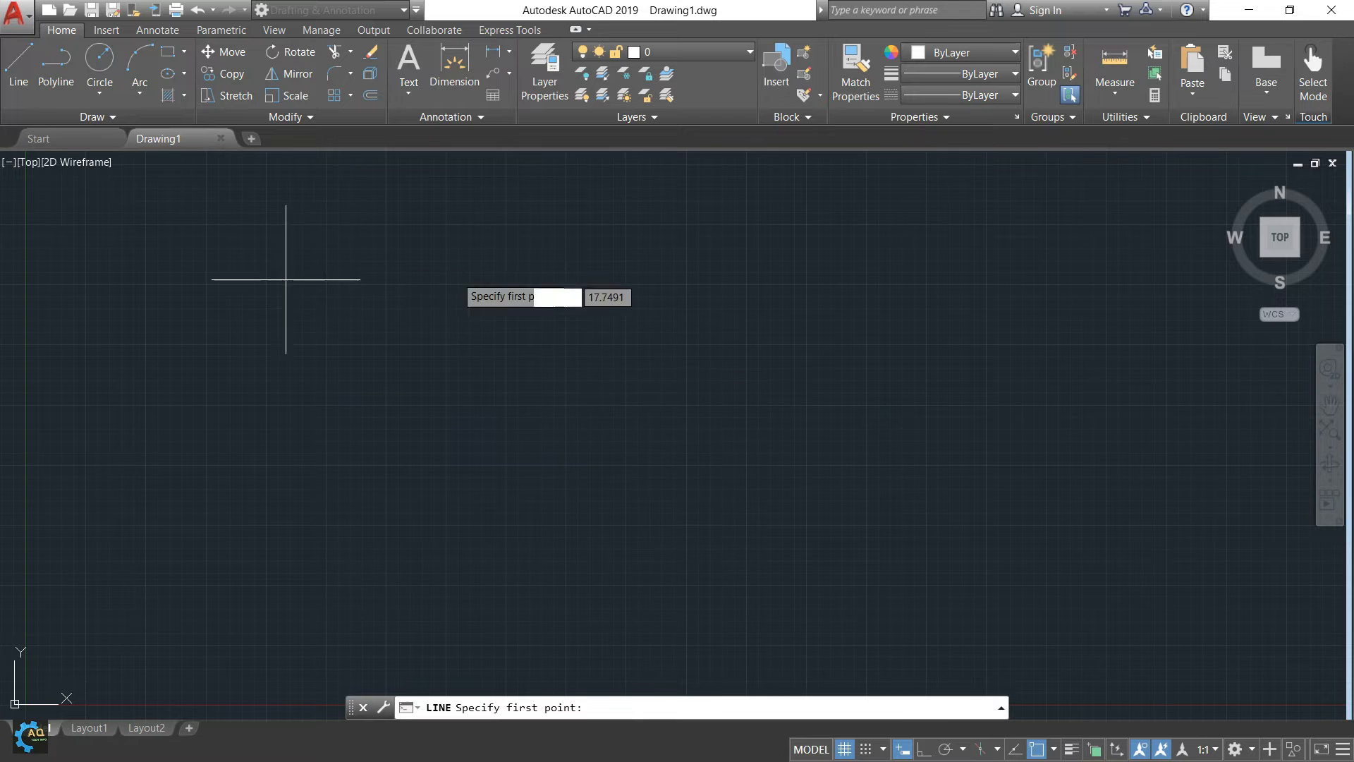
pyautogui.click(406, 419)
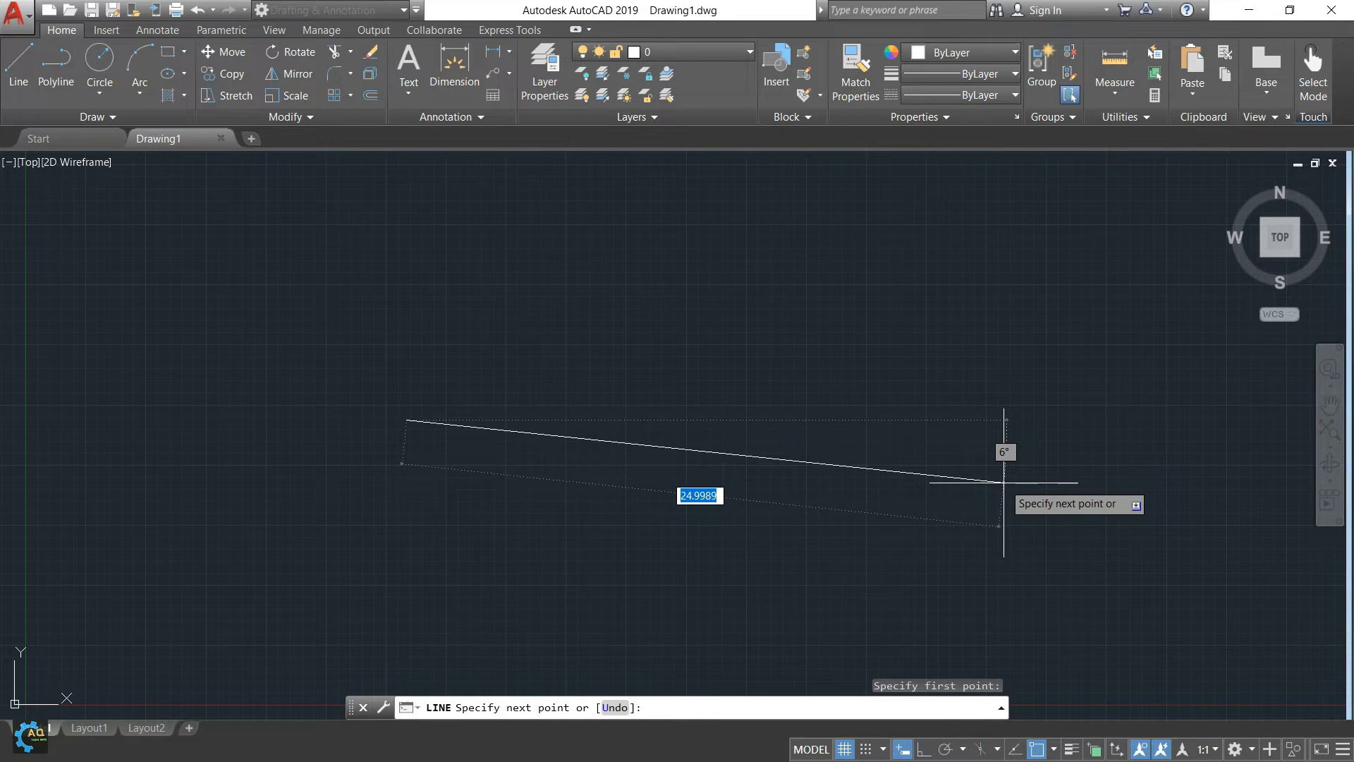
pyautogui.write('20')
pyautogui.press('Return')
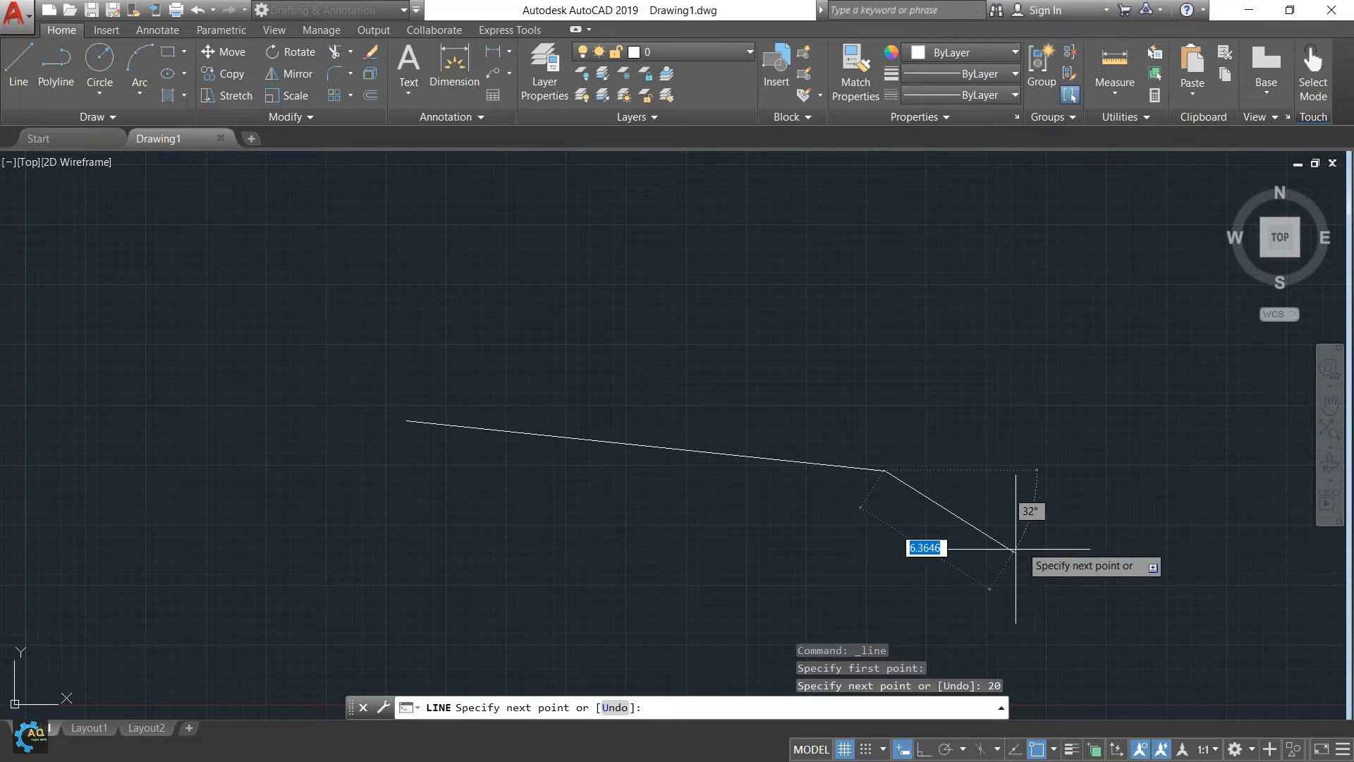
pyautogui.click(954, 389)
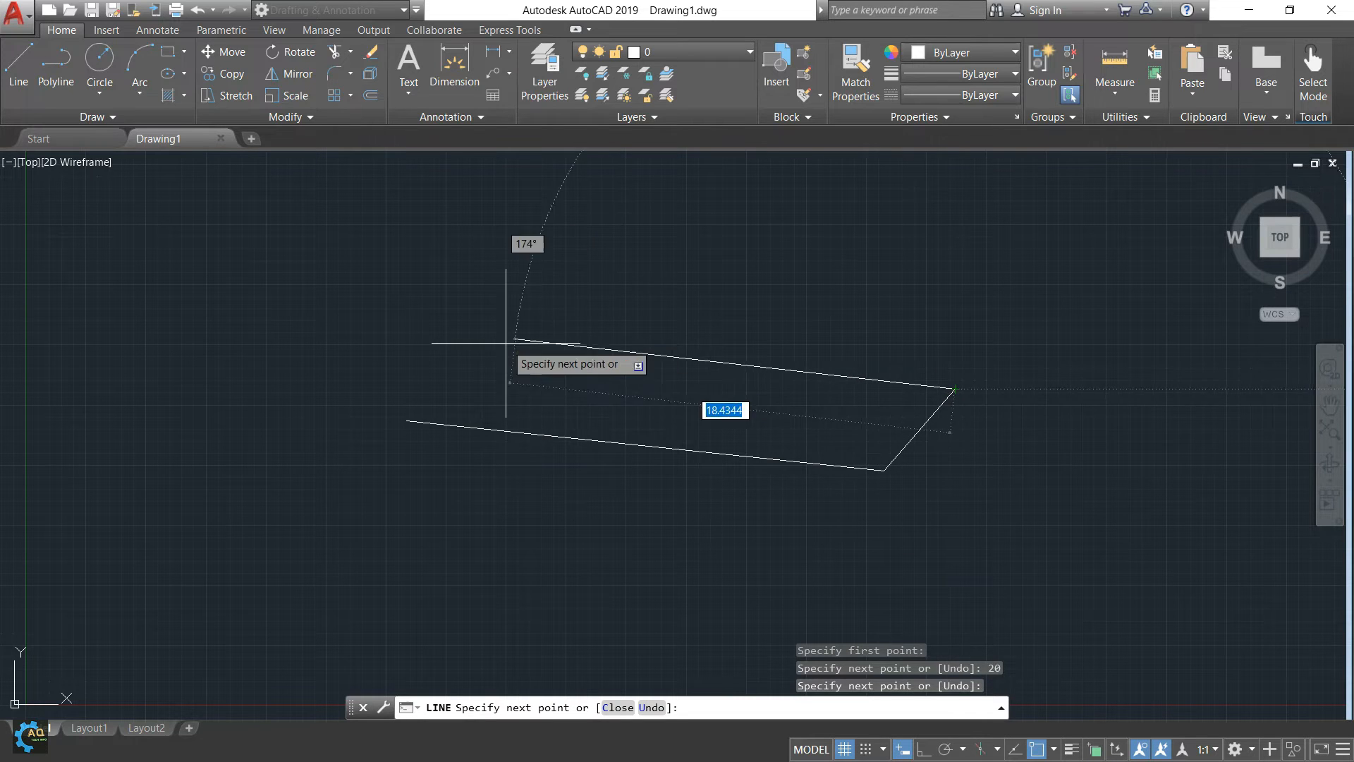
pyautogui.click(506, 344)
pyautogui.click(497, 429)
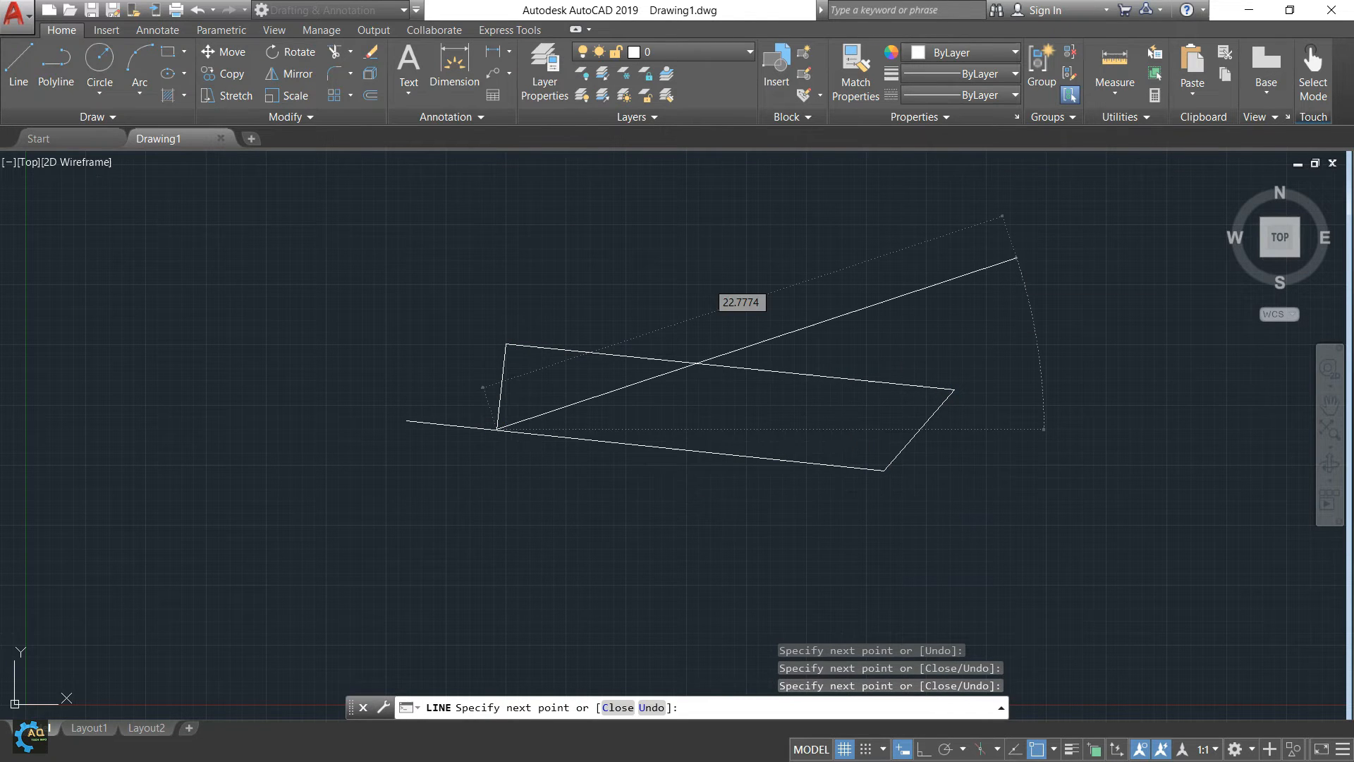
pyautogui.press('Escape')
# - Erase all four connected line segments together
pyautogui.click(1005, 286)
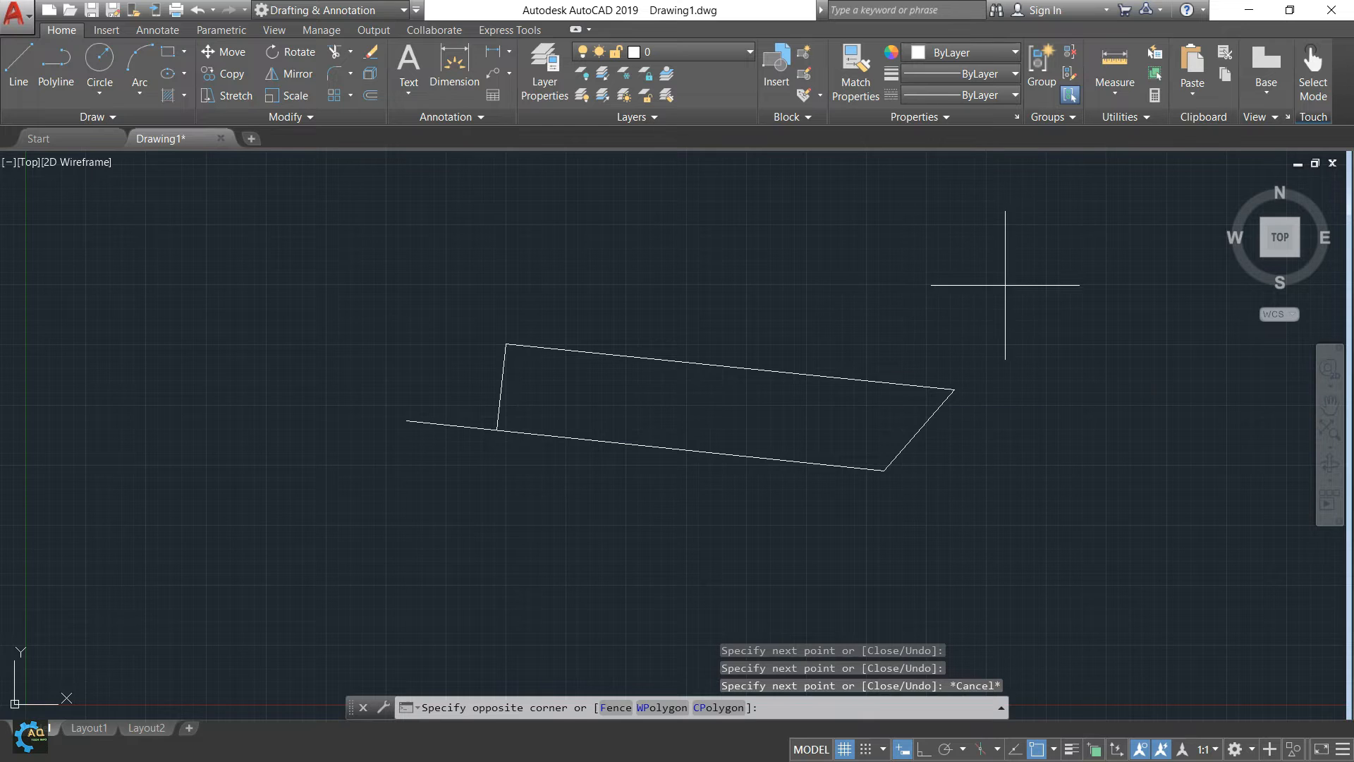
pyautogui.click(359, 508)
pyautogui.press('Delete')
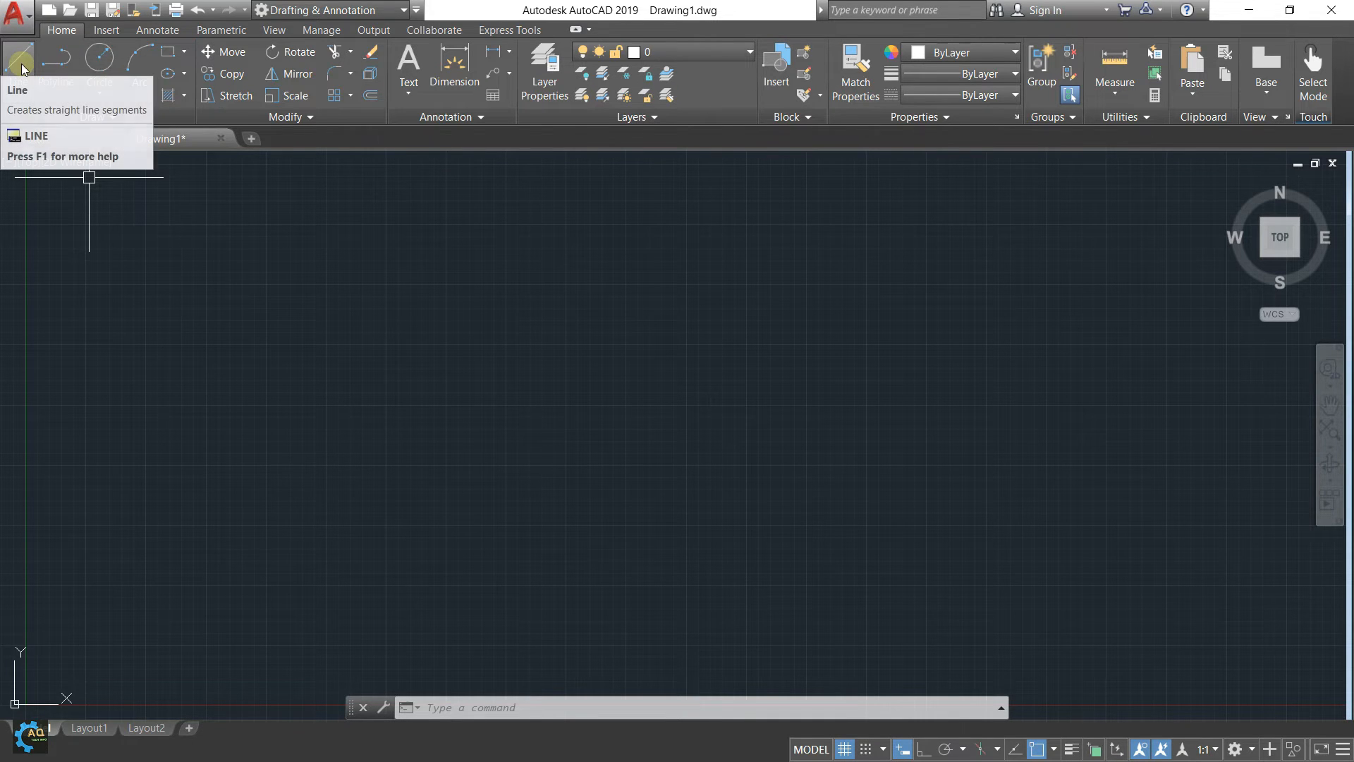
pyautogui.click(668, 401)
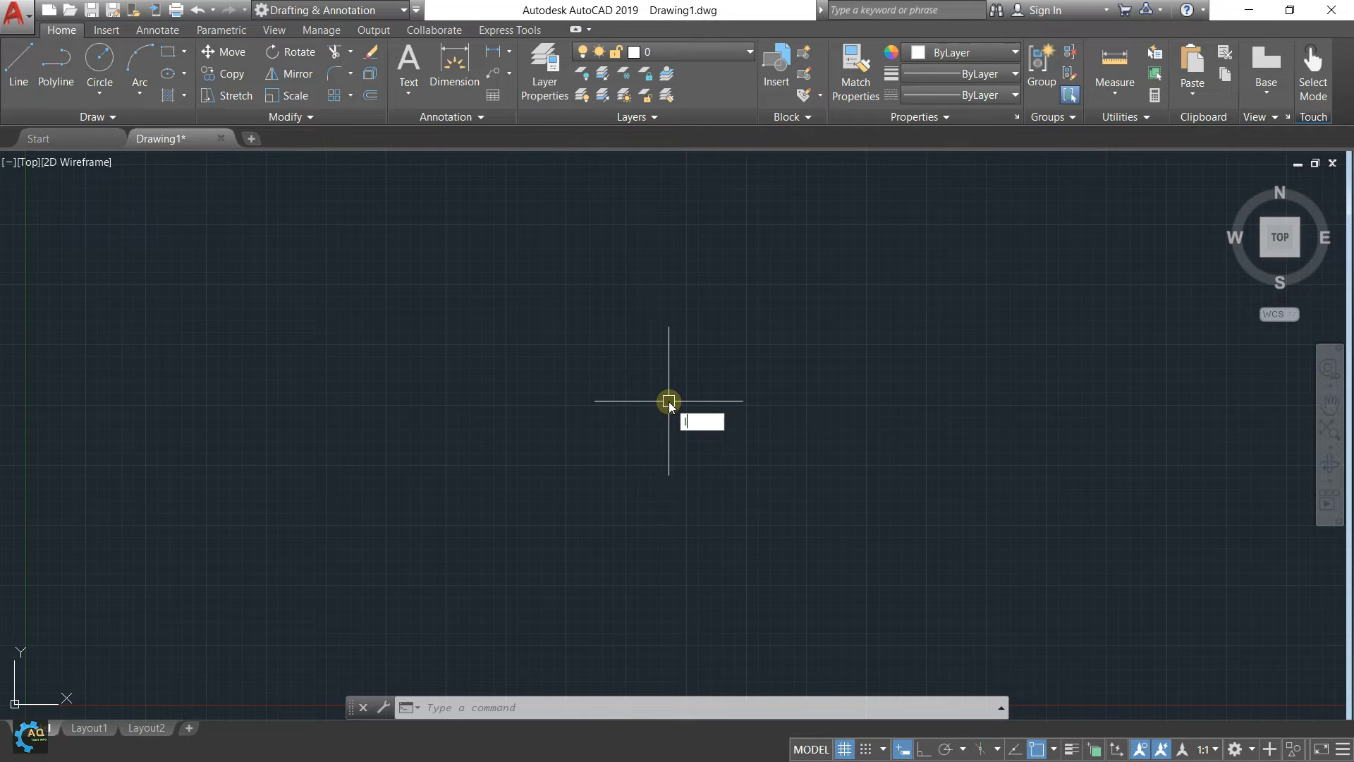
pyautogui.write('L')
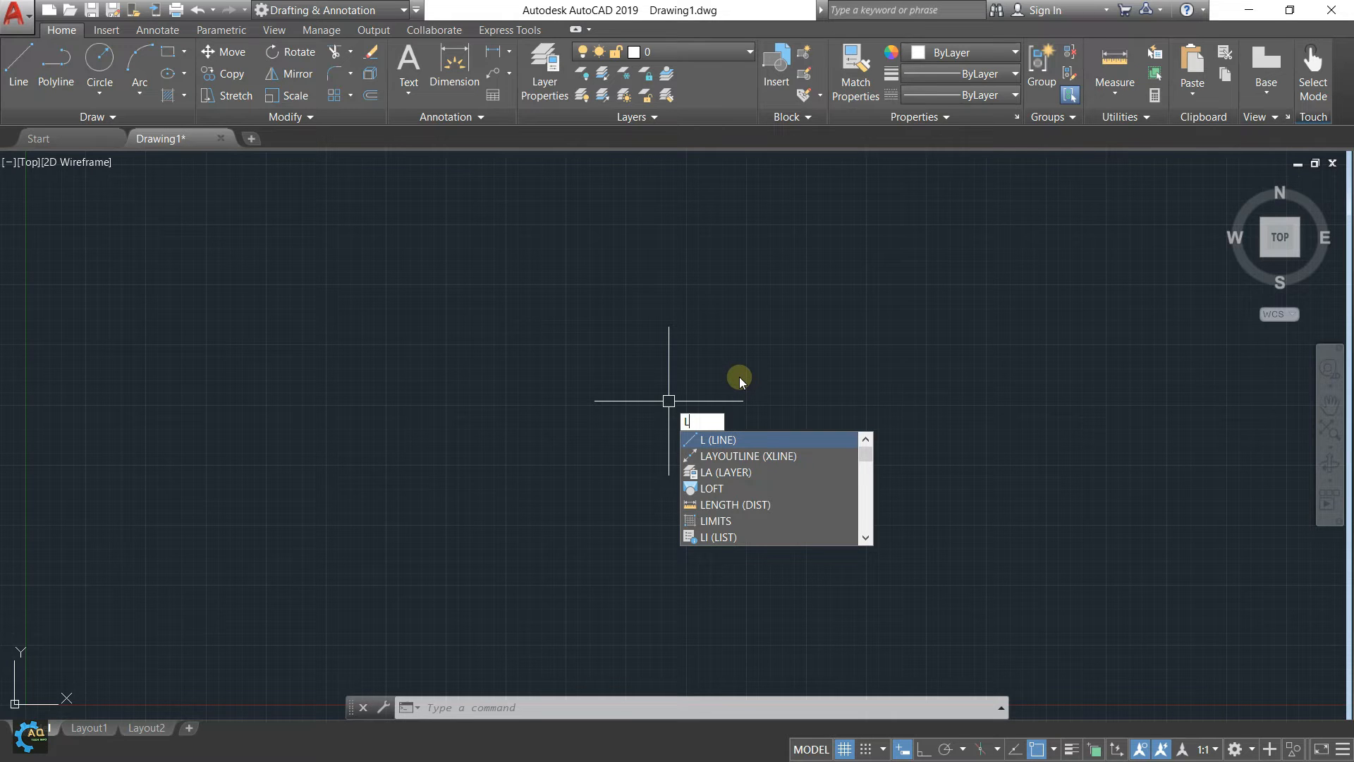
pyautogui.press('Escape')
pyautogui.press('Escape')
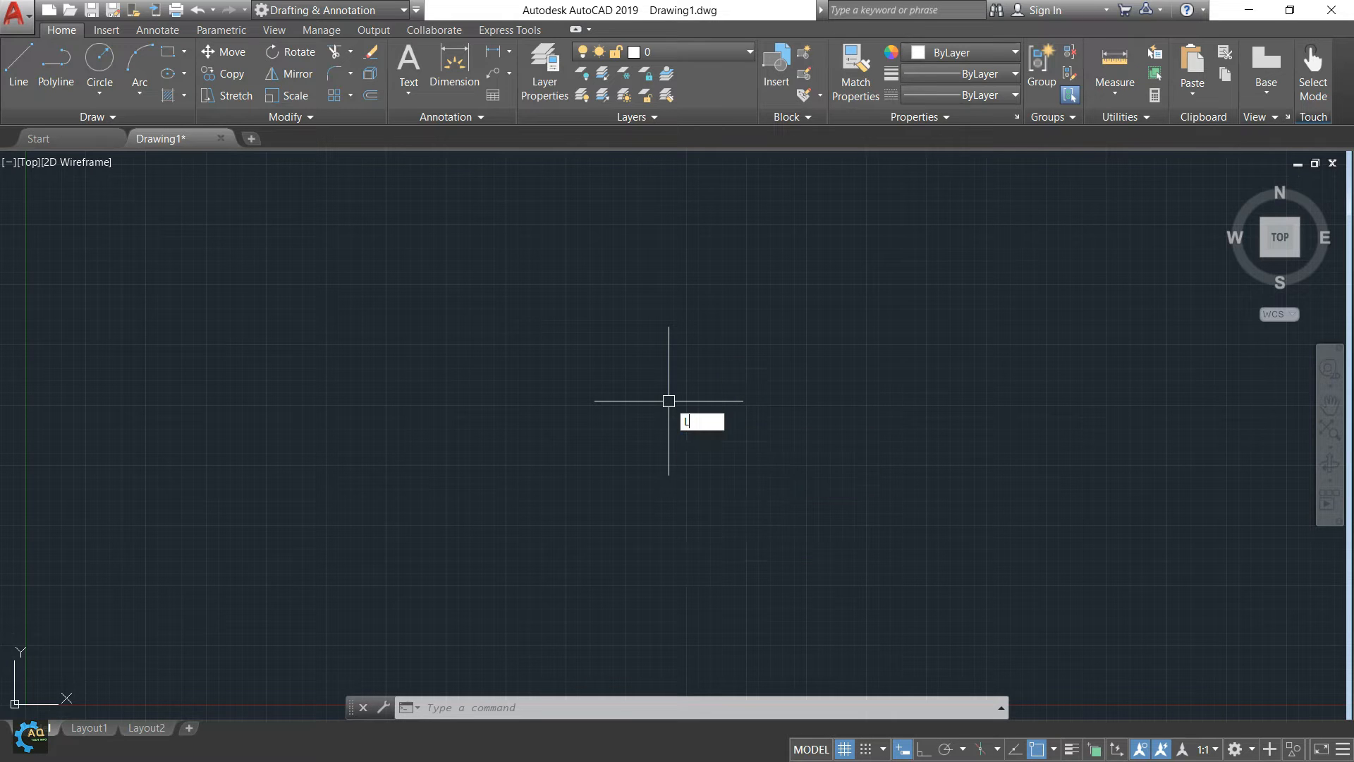
# - Start a line in the empty drawing area with Ortho mode on and draw a 10-unit horizontal segment to the right
pyautogui.write('l')
pyautogui.press('Return')
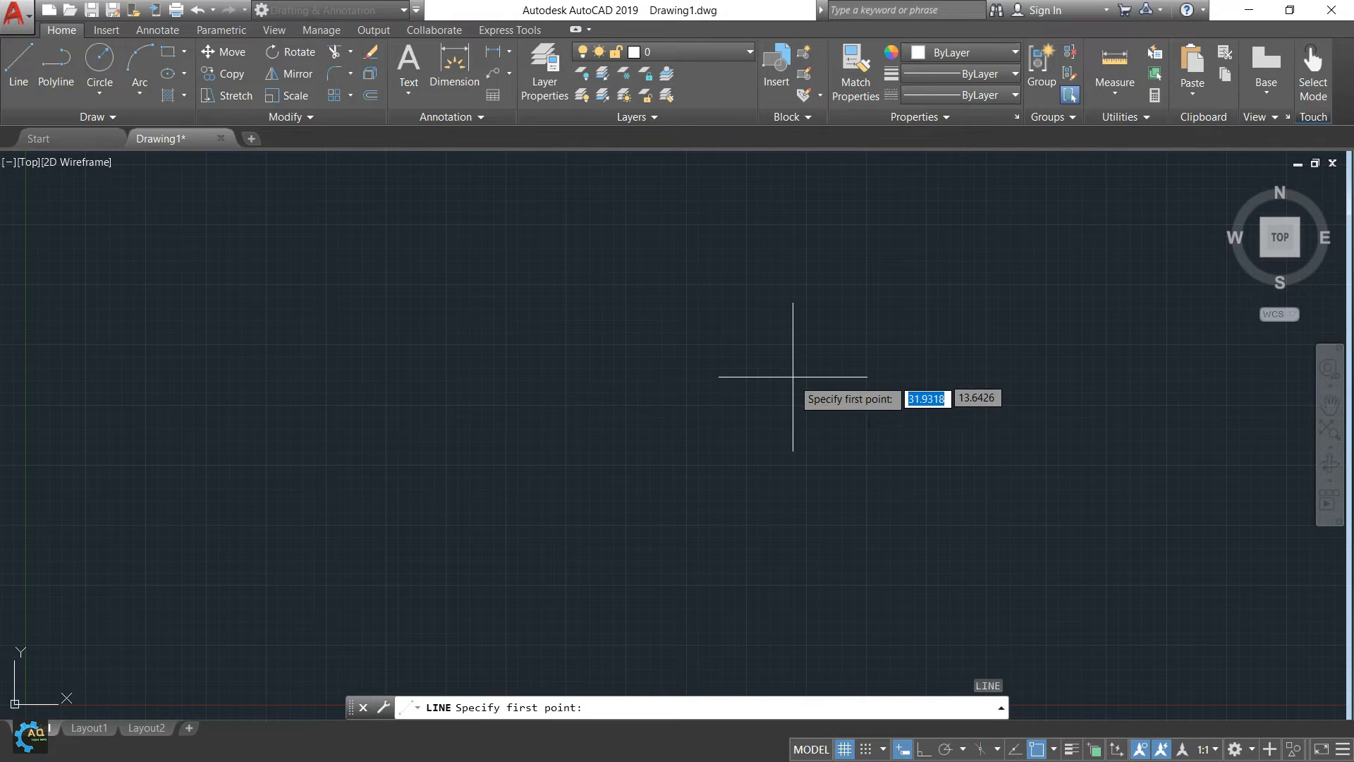
pyautogui.click(526, 377)
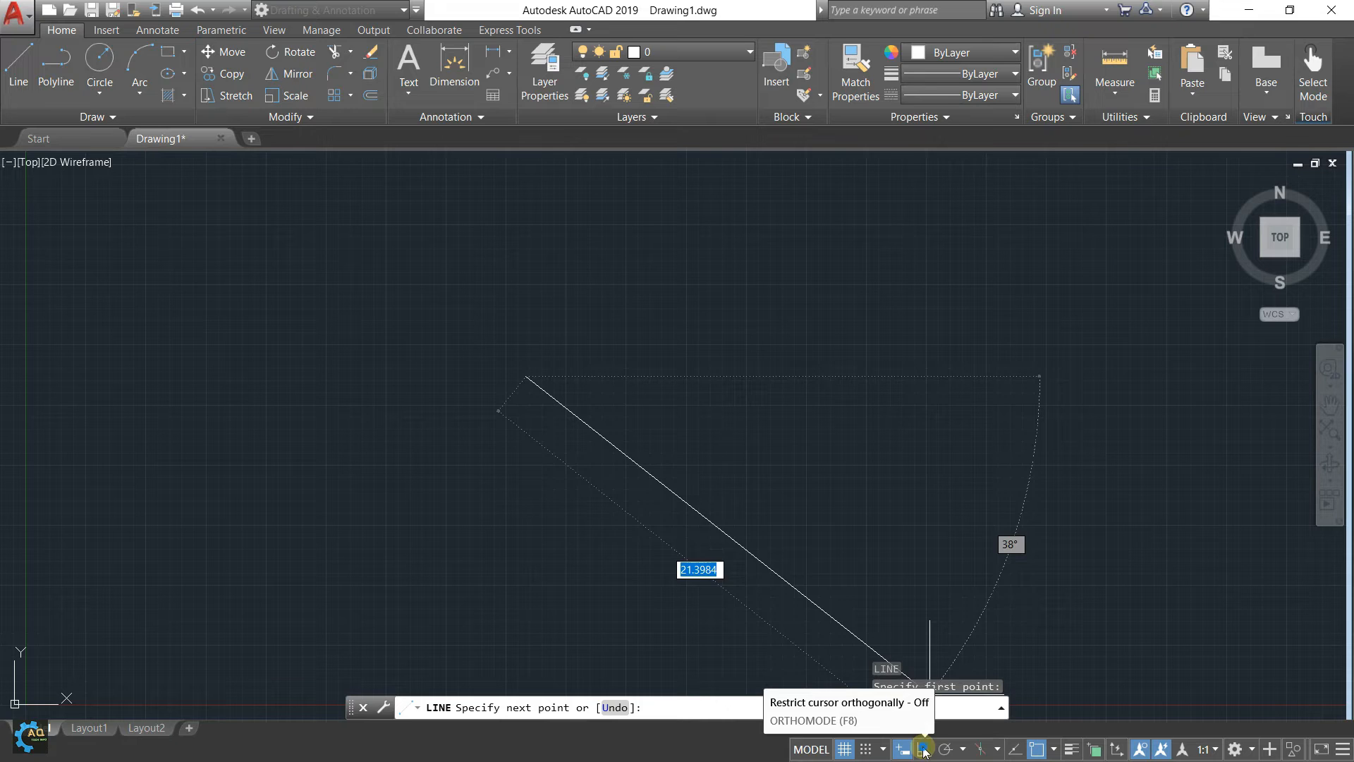
pyautogui.click(921, 751)
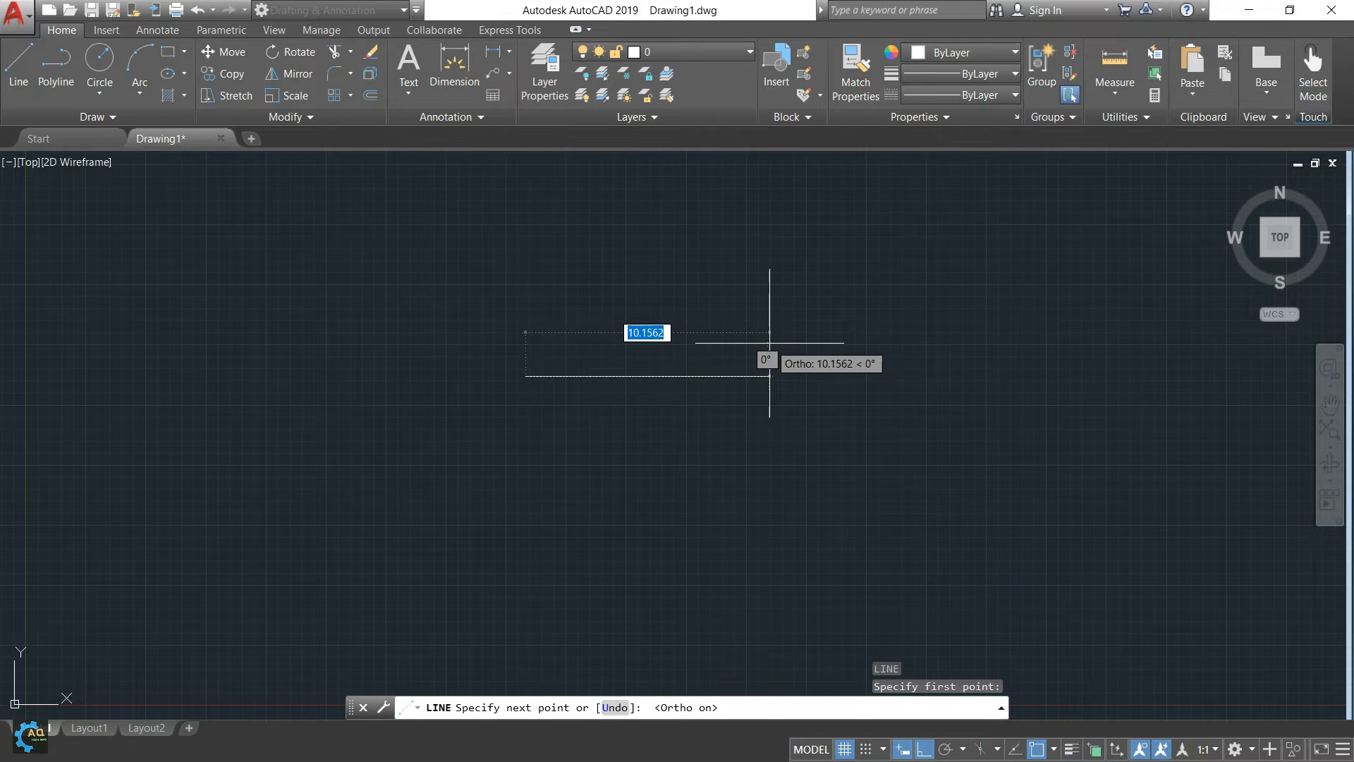
pyautogui.write('10')
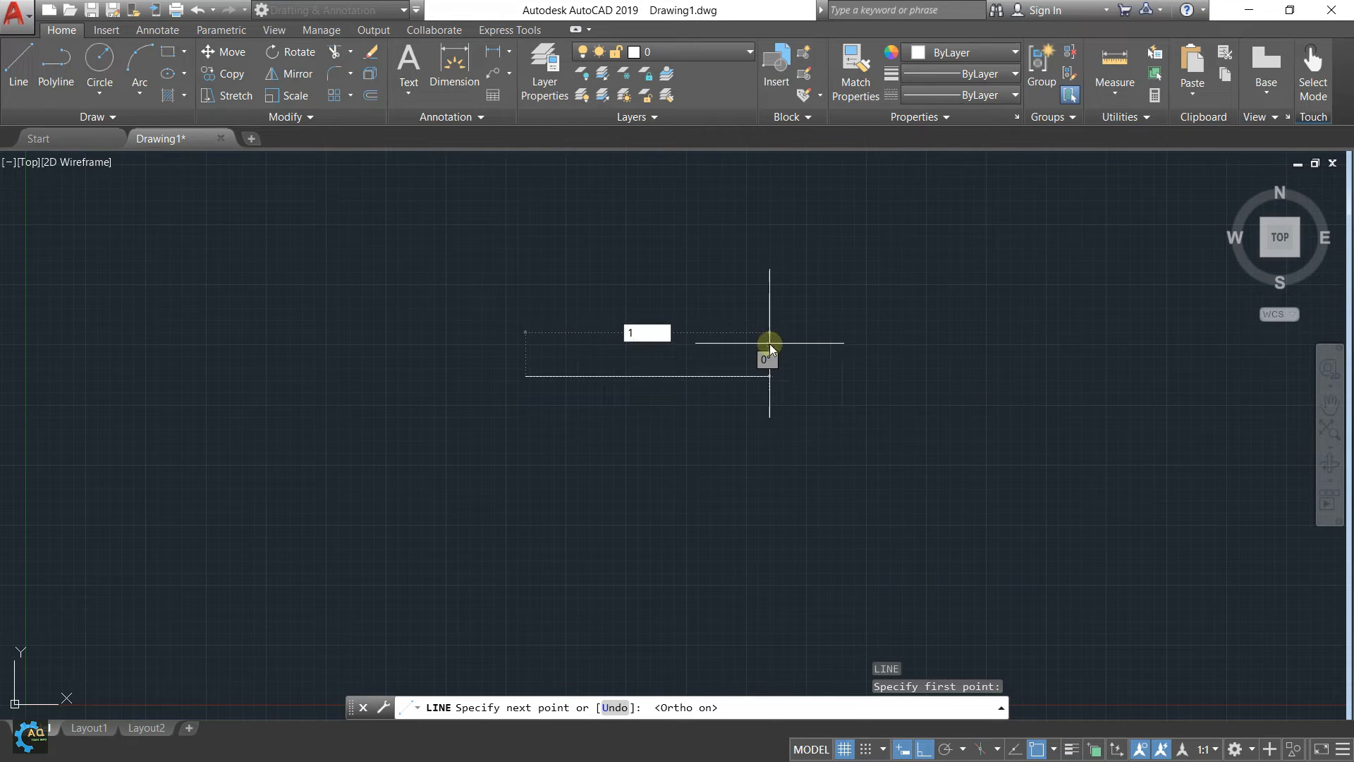
pyautogui.press('Return')
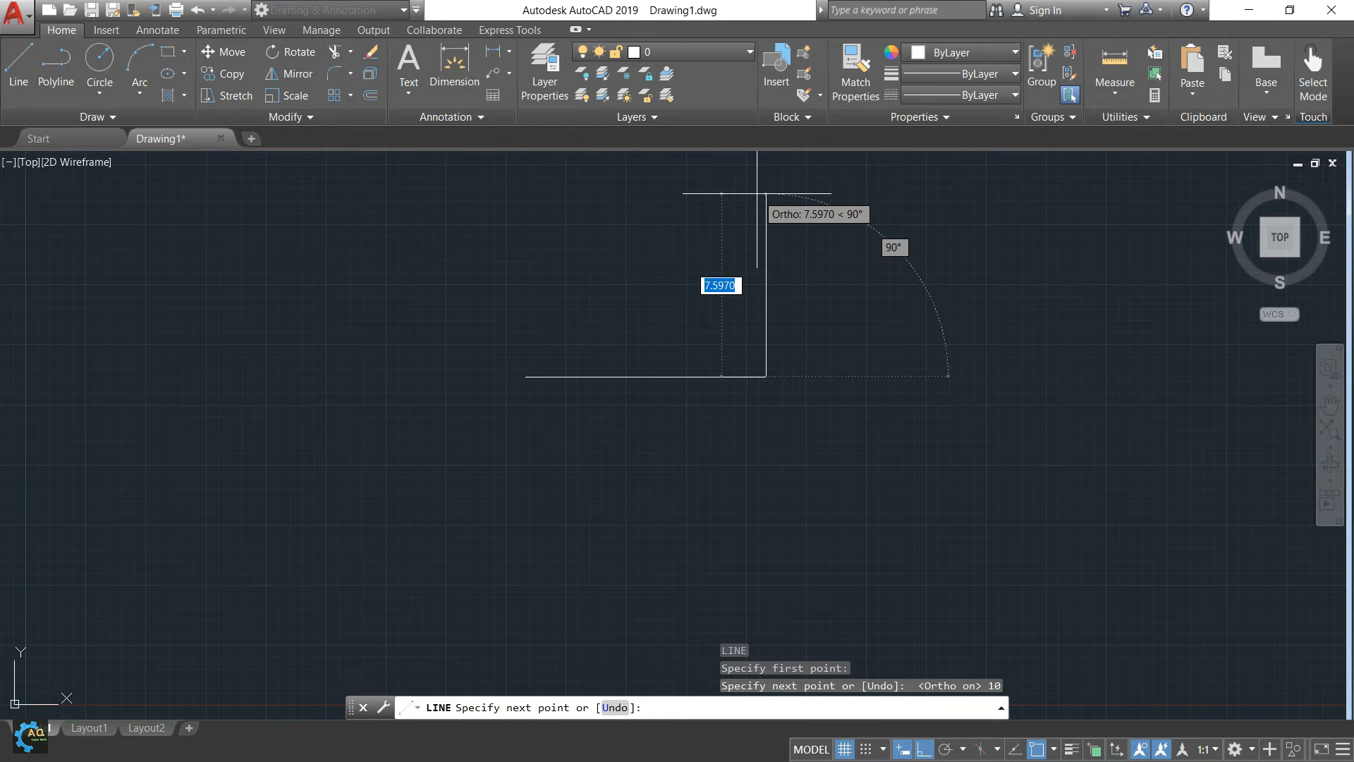
# - Complete the square with a 10-unit segment upward, a 10-unit segment to the left and a closing segment to the start point
pyautogui.write('10')
pyautogui.press('Return')
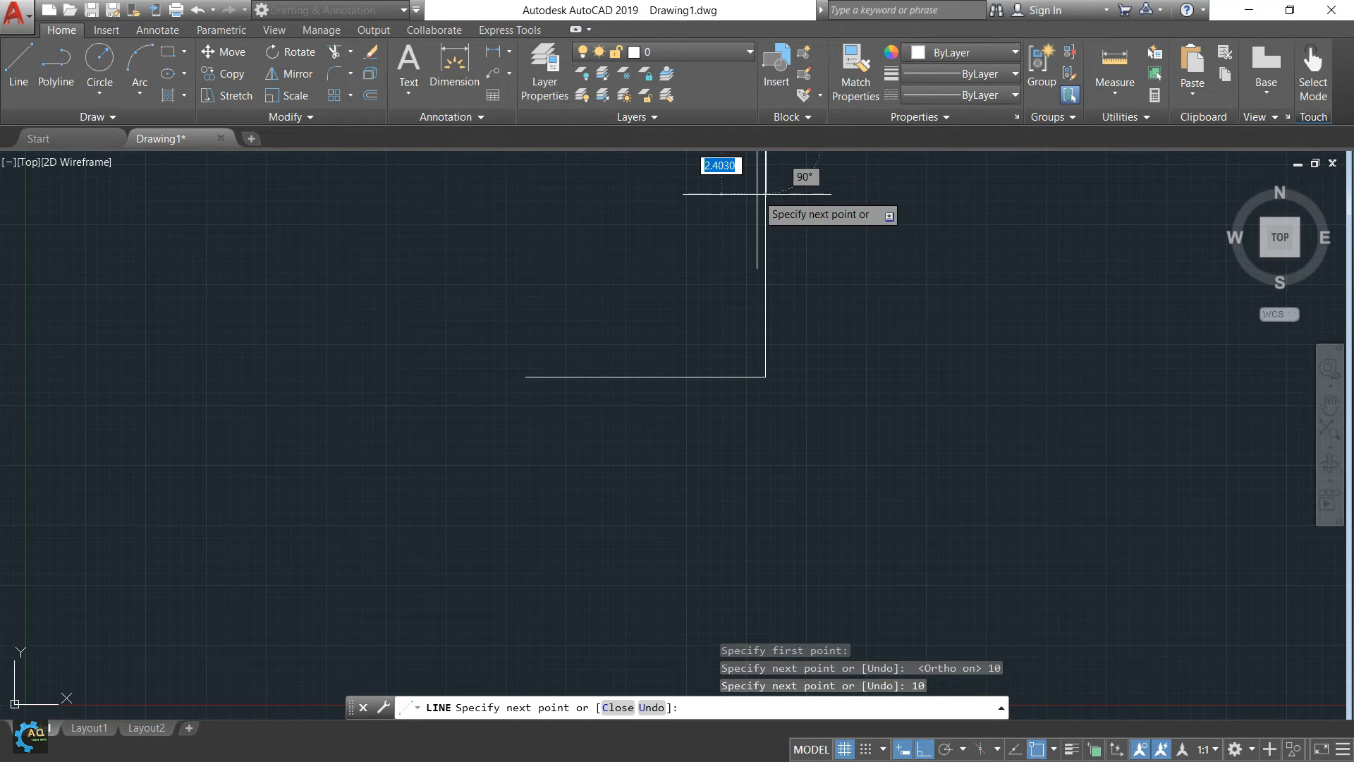
pyautogui.scroll(-2, 695, 423)
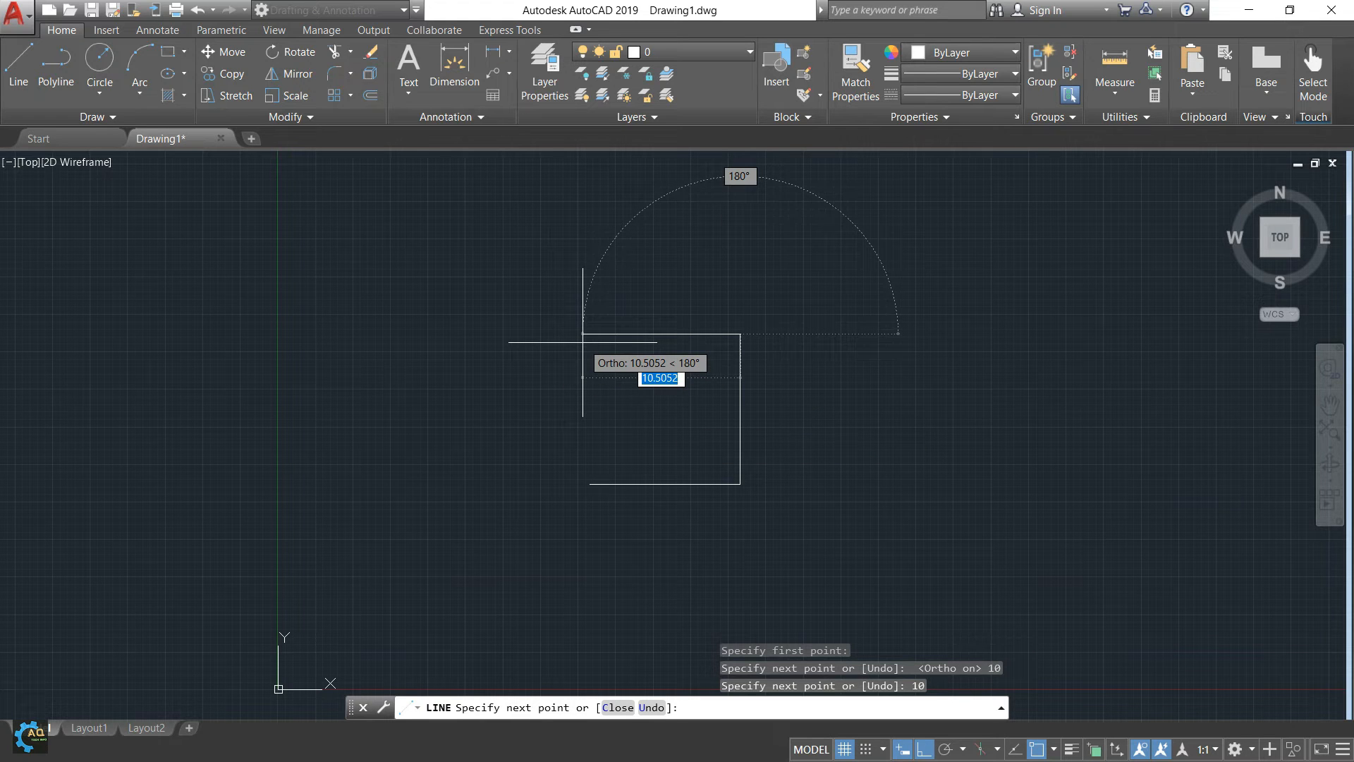
pyautogui.write('10')
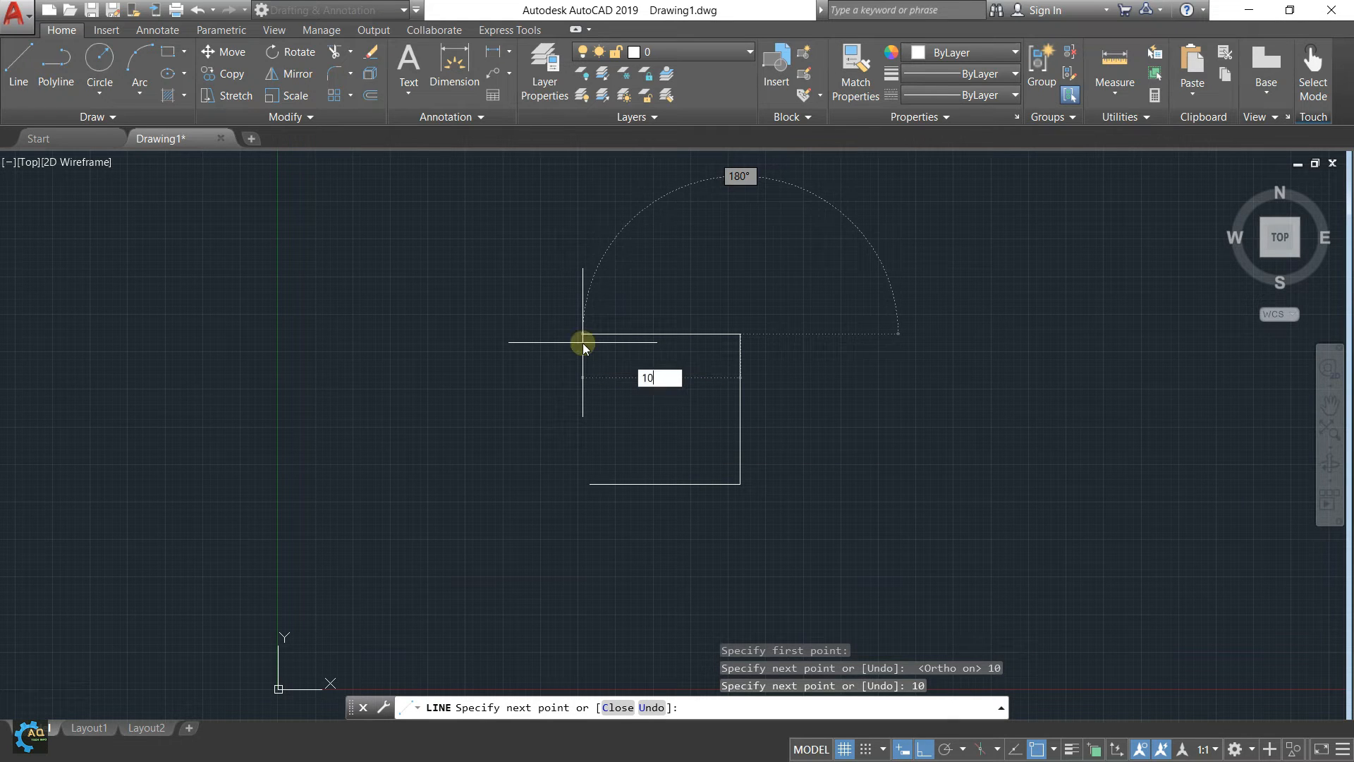
pyautogui.press('Return')
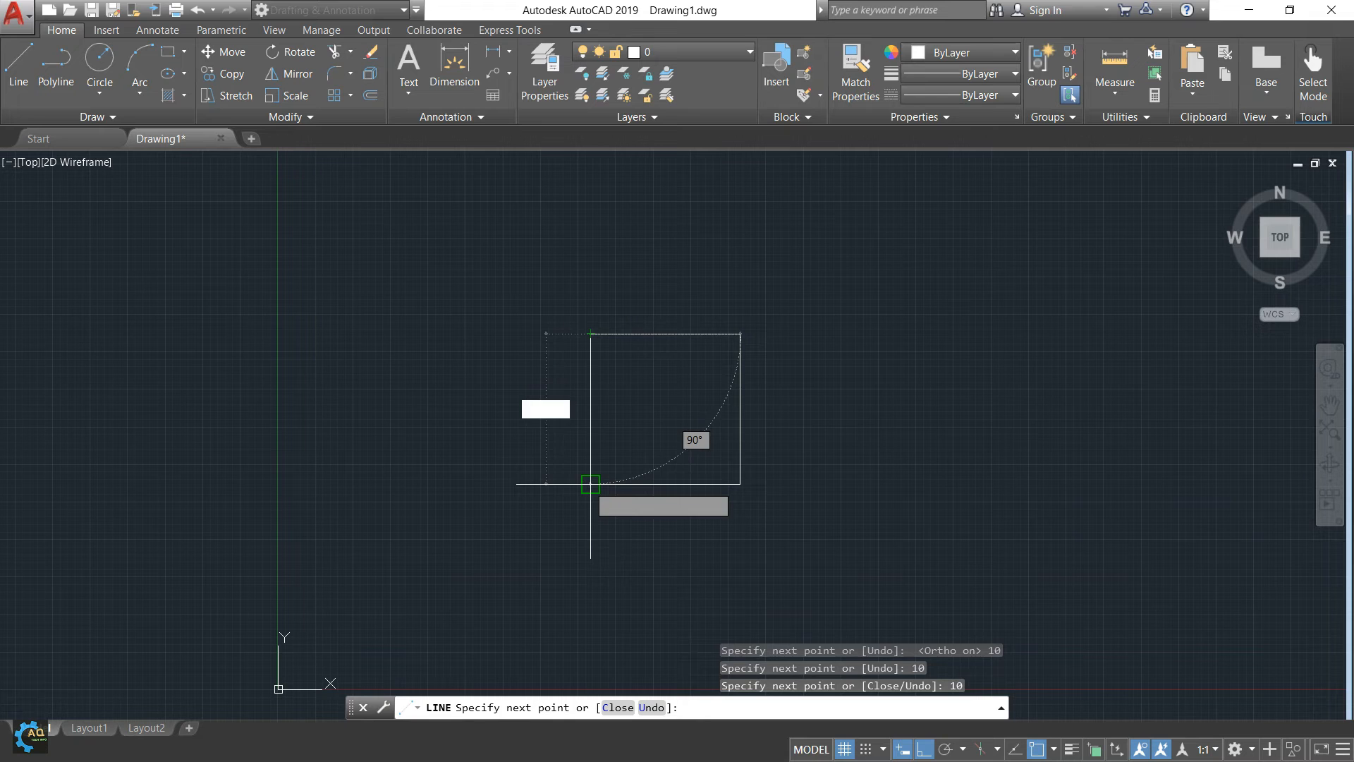
pyautogui.click(591, 484)
pyautogui.moveTo(825, 426); pyautogui.dragTo(734, 396, button='middle')
pyautogui.press('Escape')
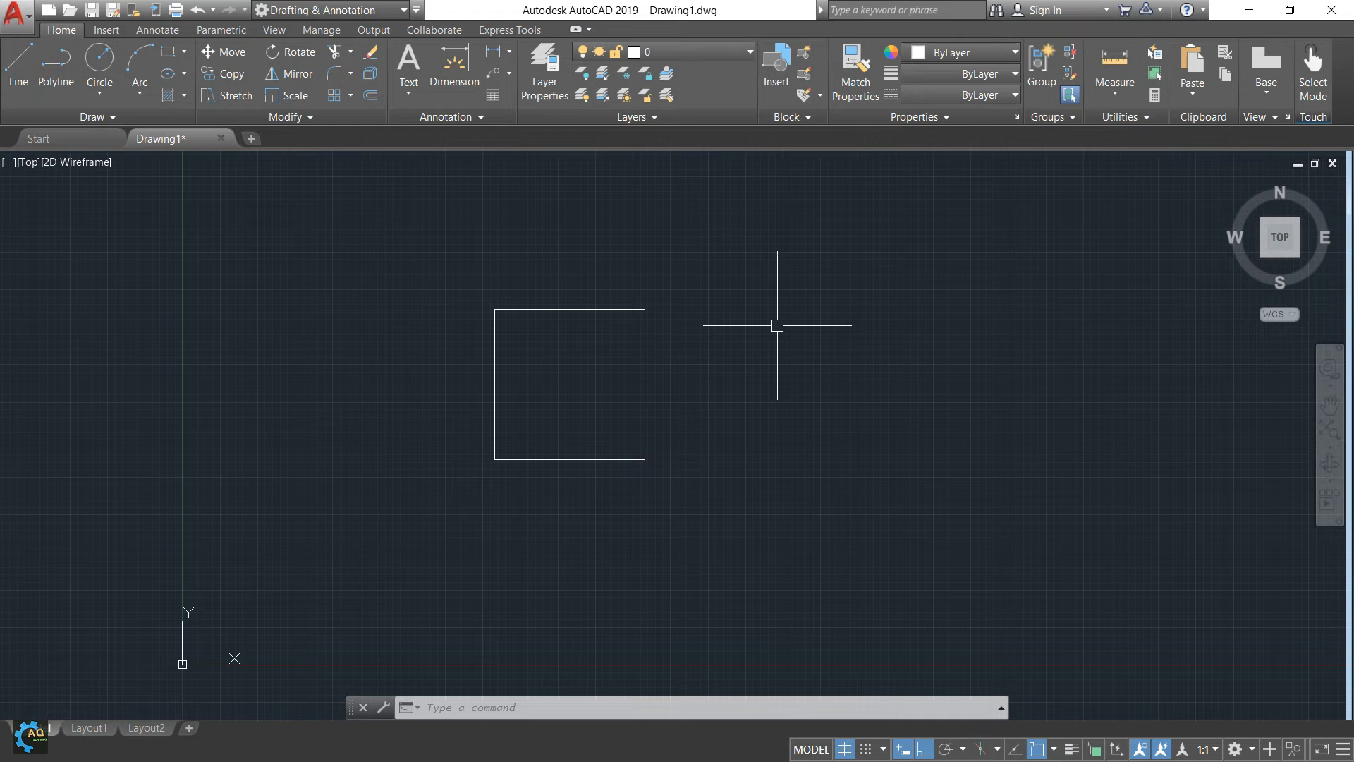
# - Draw a freehand circle with a radius of about 8.44 to the right of the square
pyautogui.moveTo(858, 381); pyautogui.dragTo(713, 398, button='middle')
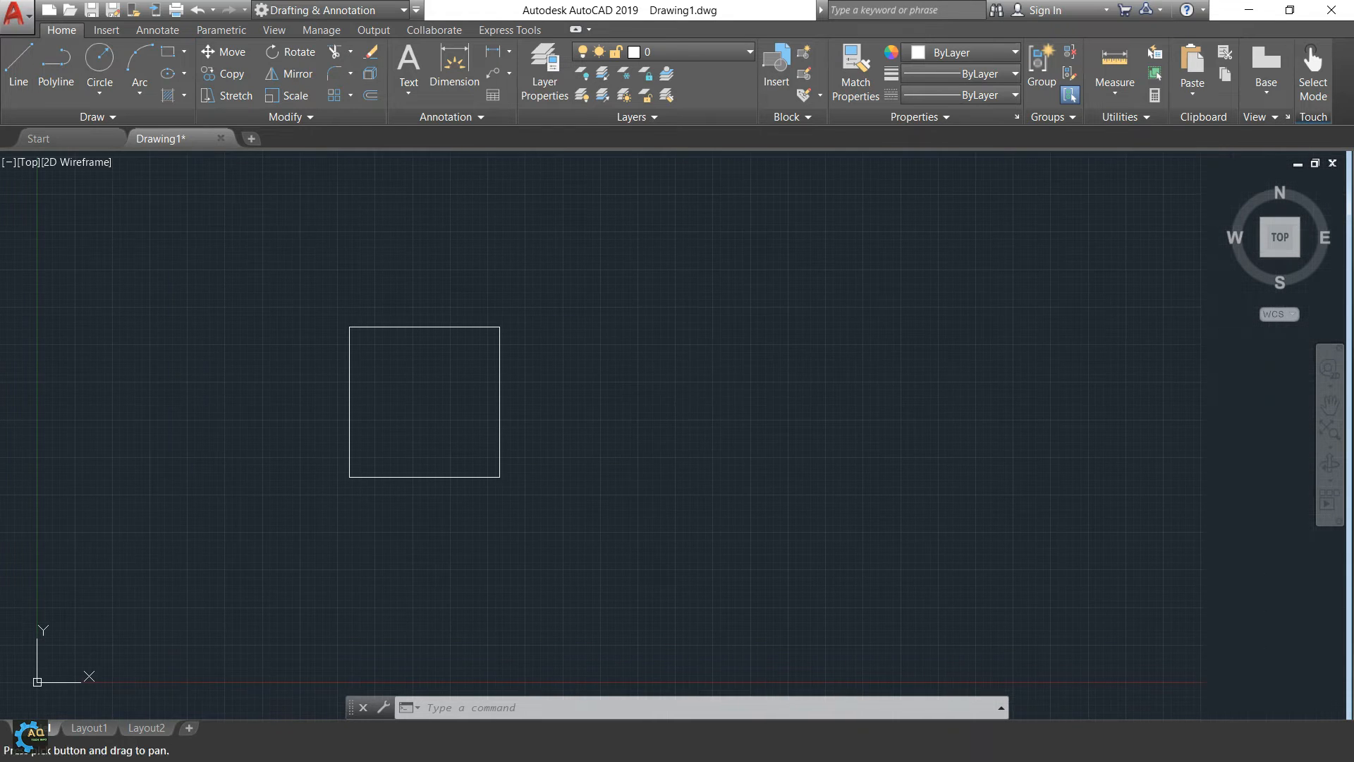
pyautogui.moveTo(579, 373); pyautogui.dragTo(399, 362, button='middle')
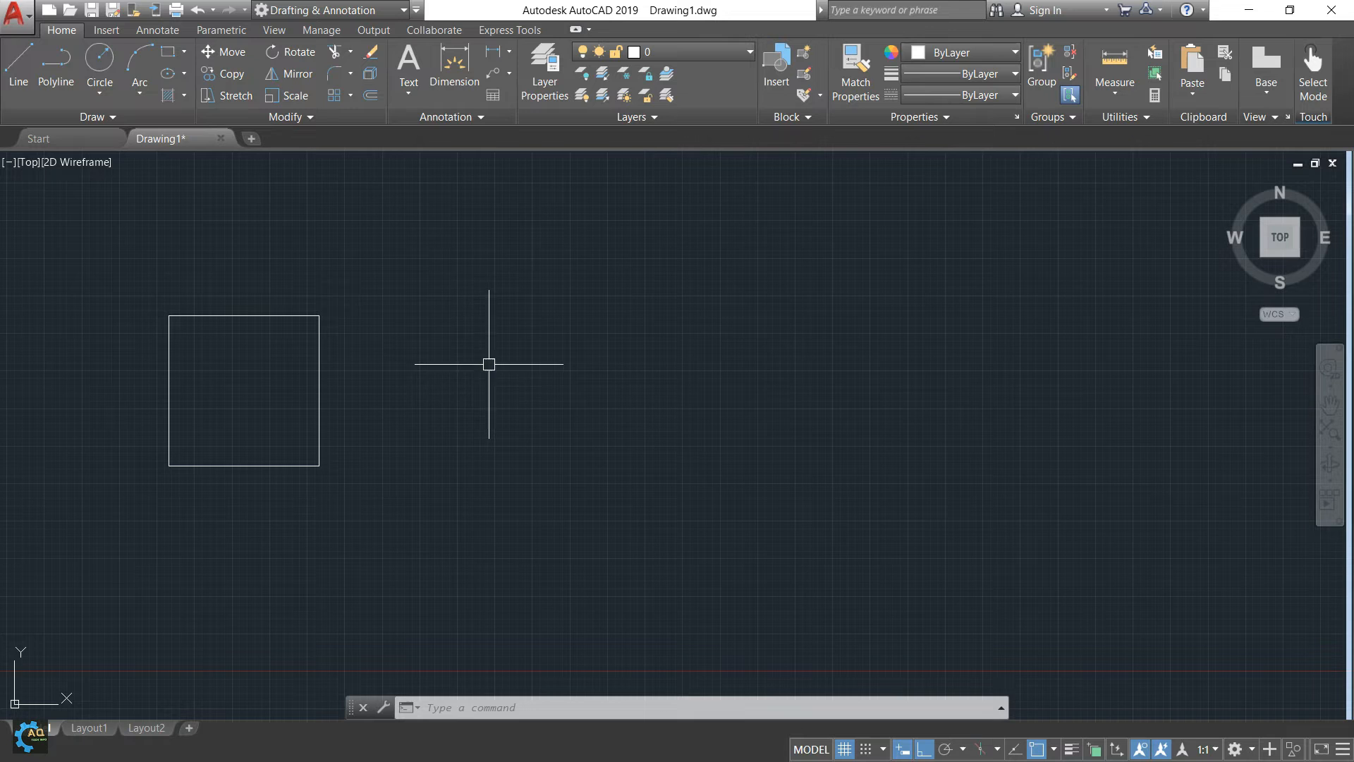
pyautogui.moveTo(610, 329); pyautogui.dragTo(596, 316, button='middle')
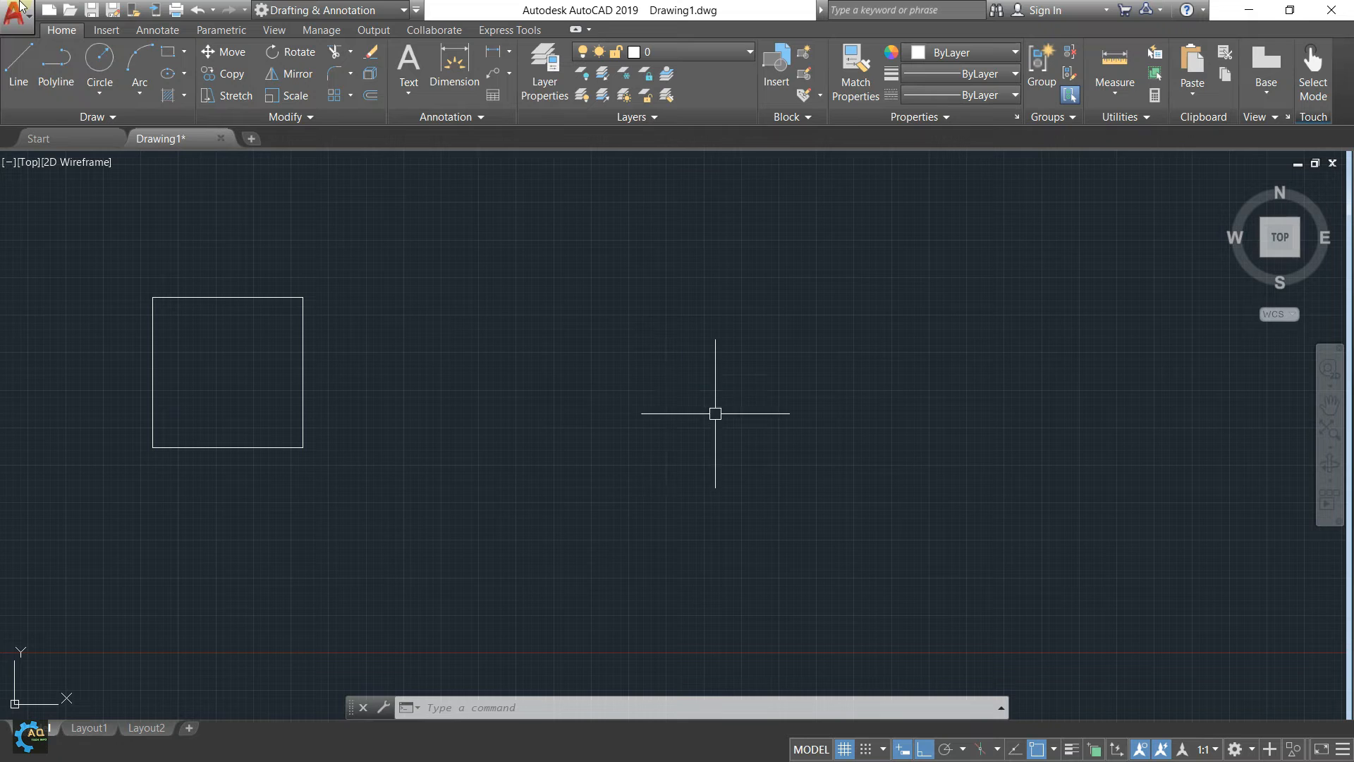
pyautogui.click(98, 63)
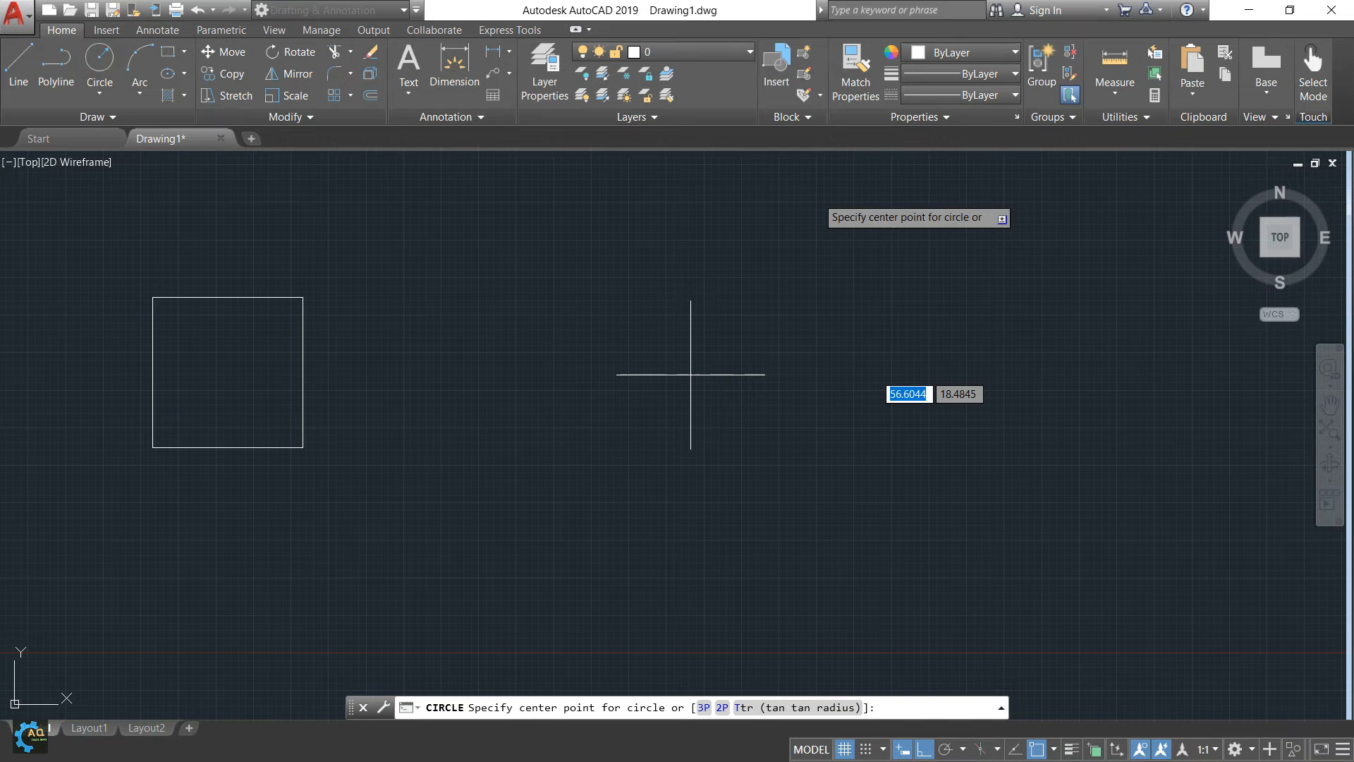
pyautogui.click(632, 353)
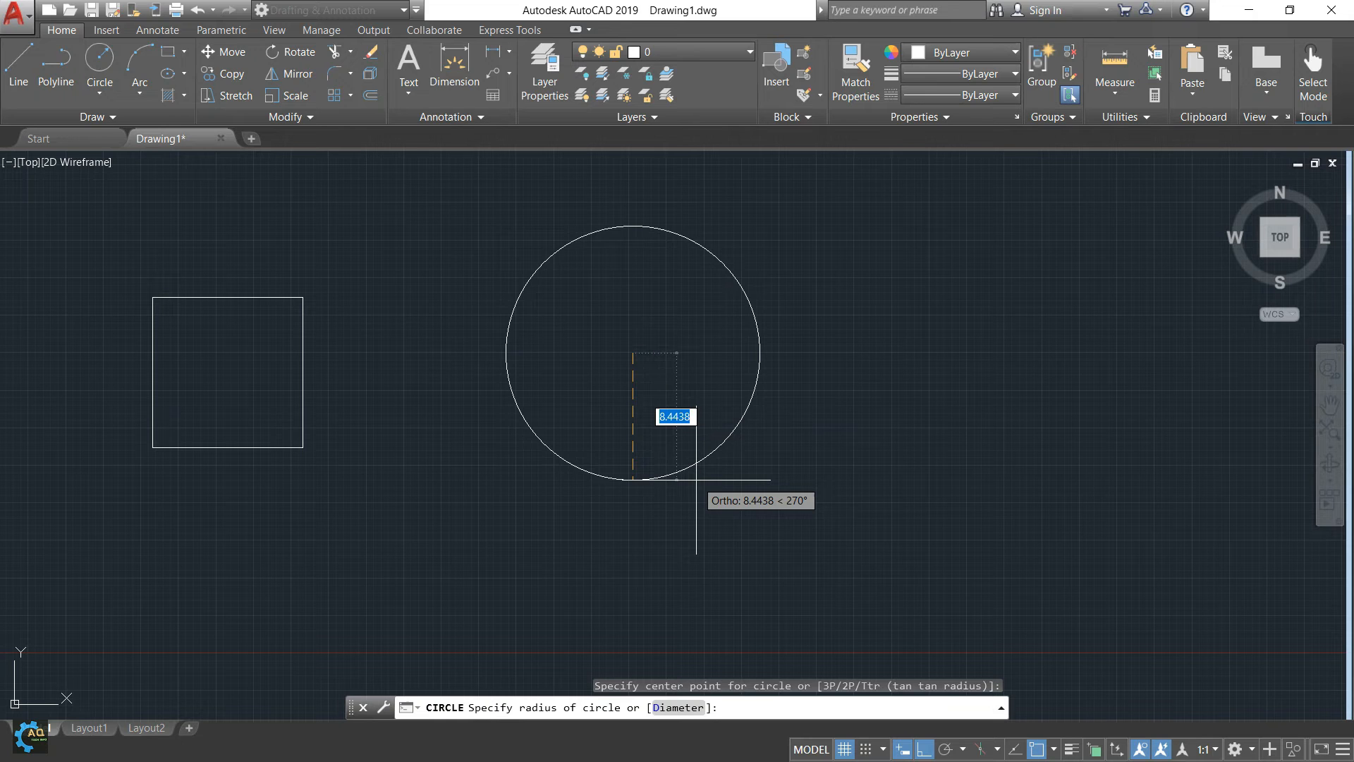
pyautogui.click(696, 479)
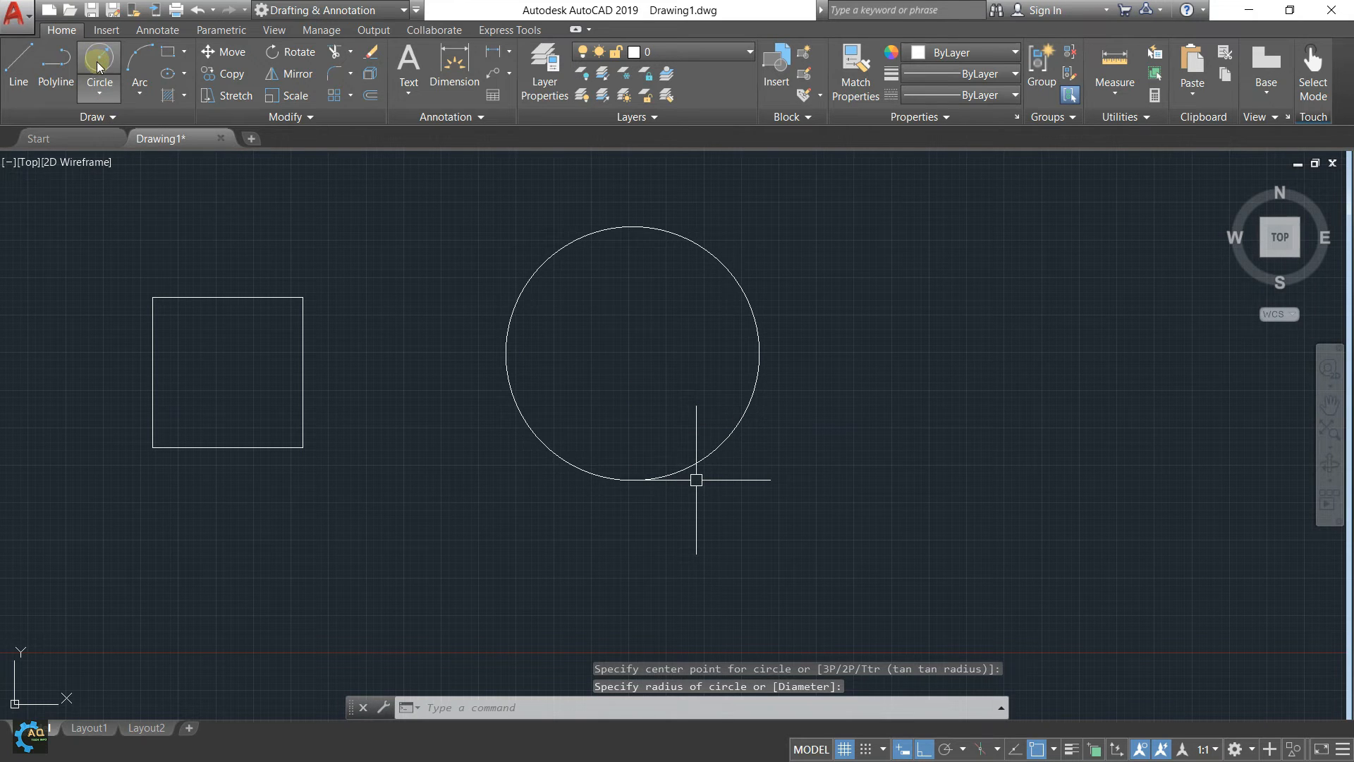
# - Erase the circle to the right of the square
pyautogui.moveTo(825, 474); pyautogui.dragTo(563, 440, button='middle')
pyautogui.click(608, 253)
pyautogui.click(338, 363)
pyautogui.press('Delete')
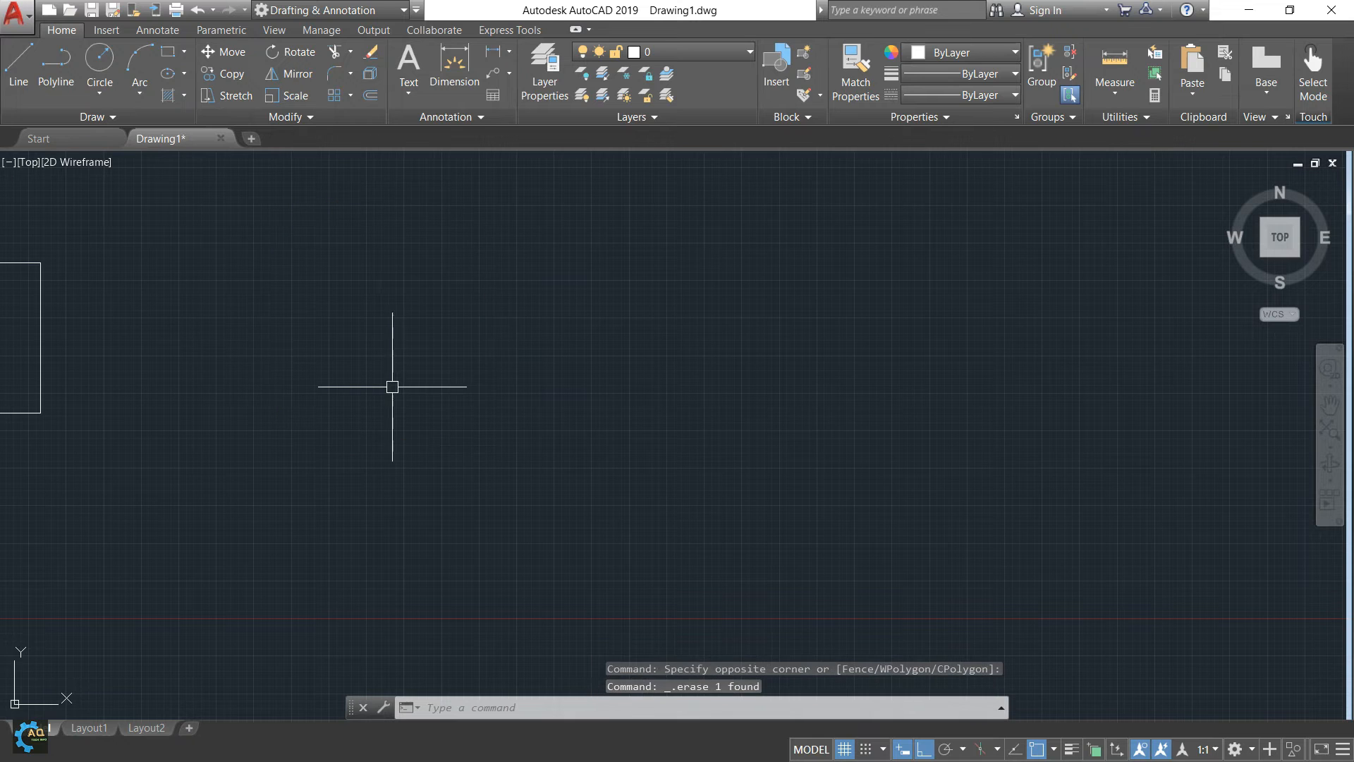
# - Draw a freehand circle, larger than the square, to the right of it by picking its center and radius
pyautogui.moveTo(529, 396); pyautogui.dragTo(547, 441, button='middle')
pyautogui.write('c')
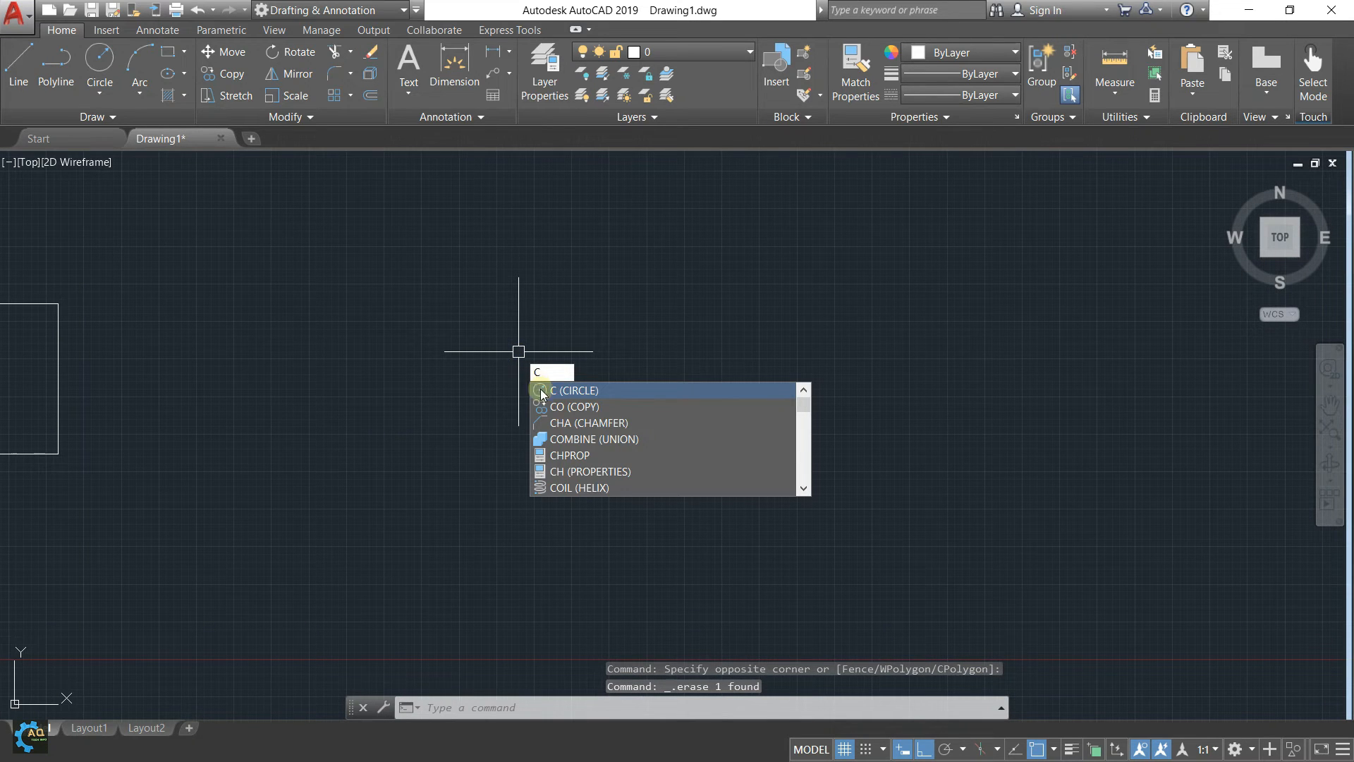
pyautogui.click(569, 391)
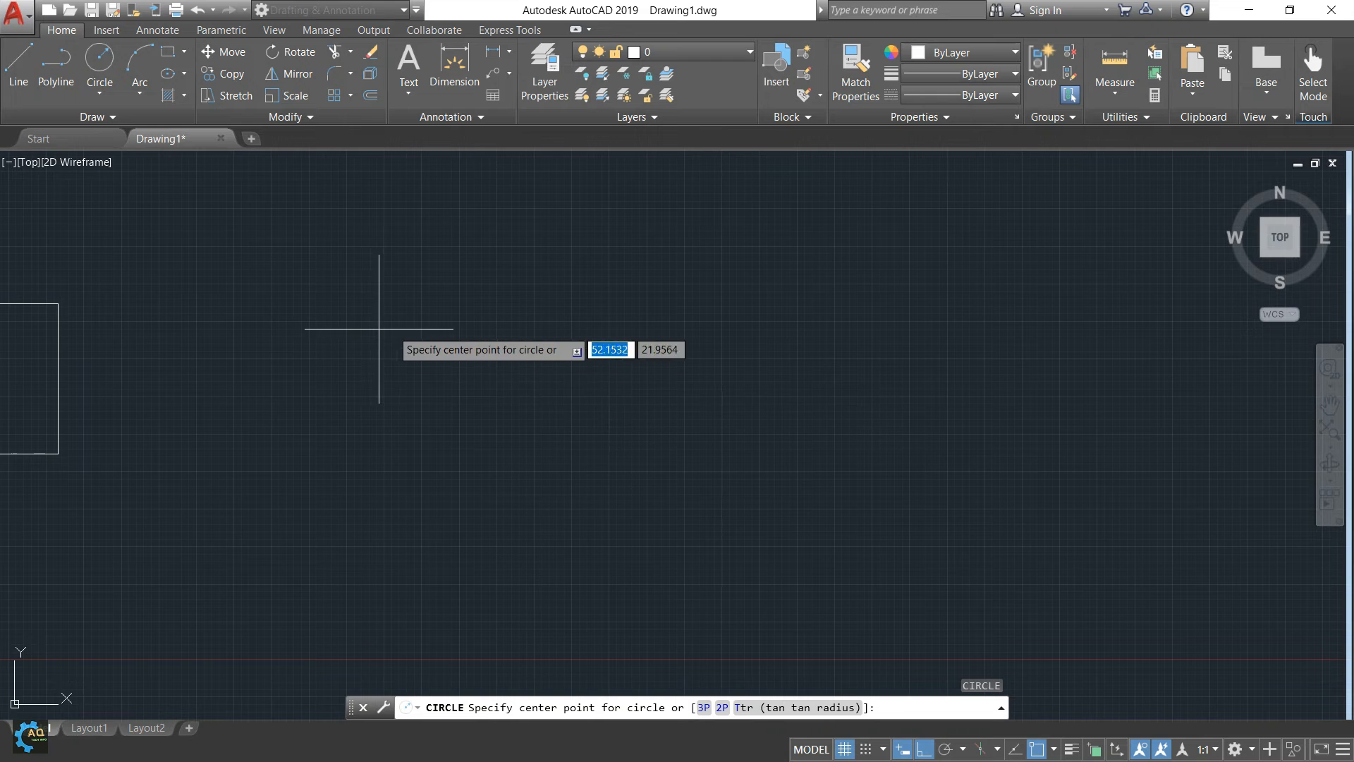
pyautogui.click(448, 341)
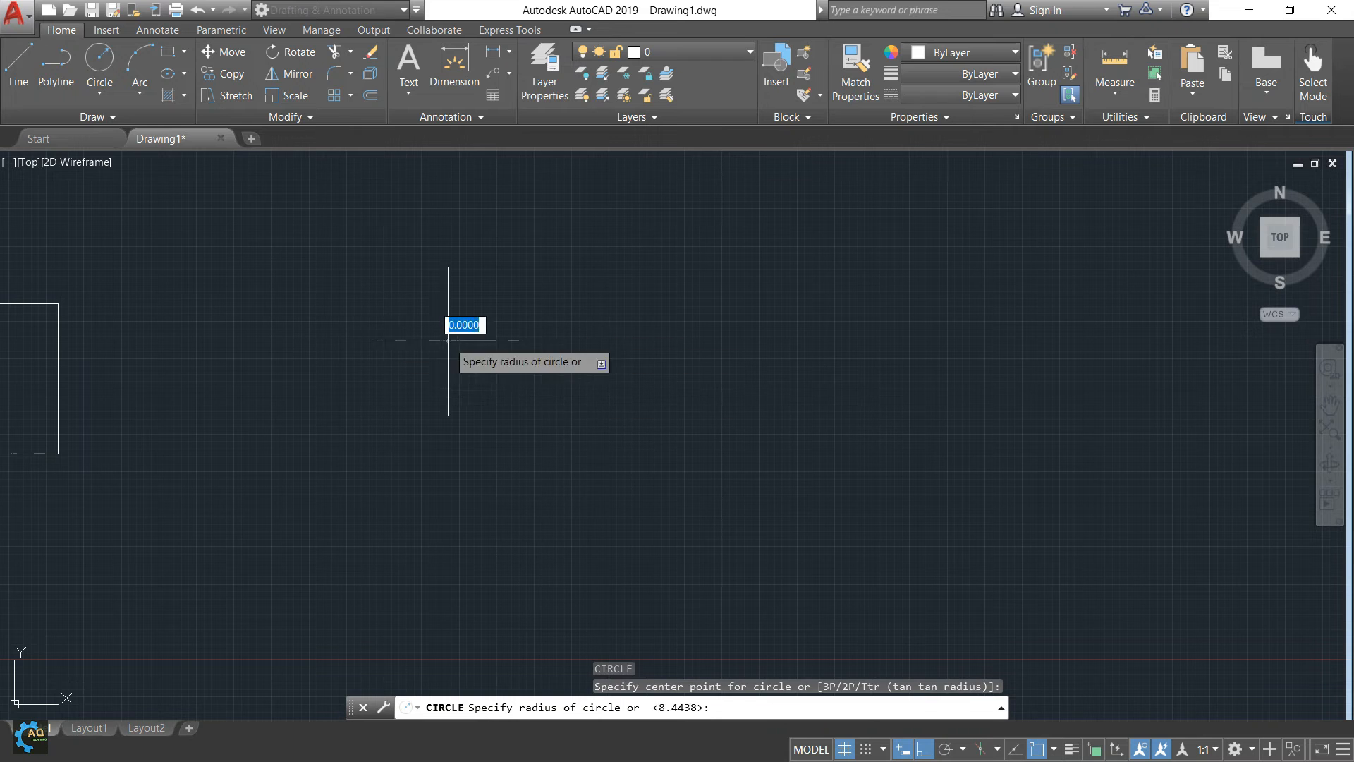
pyautogui.click(600, 404)
pyautogui.moveTo(374, 408); pyautogui.dragTo(569, 473, button='middle')
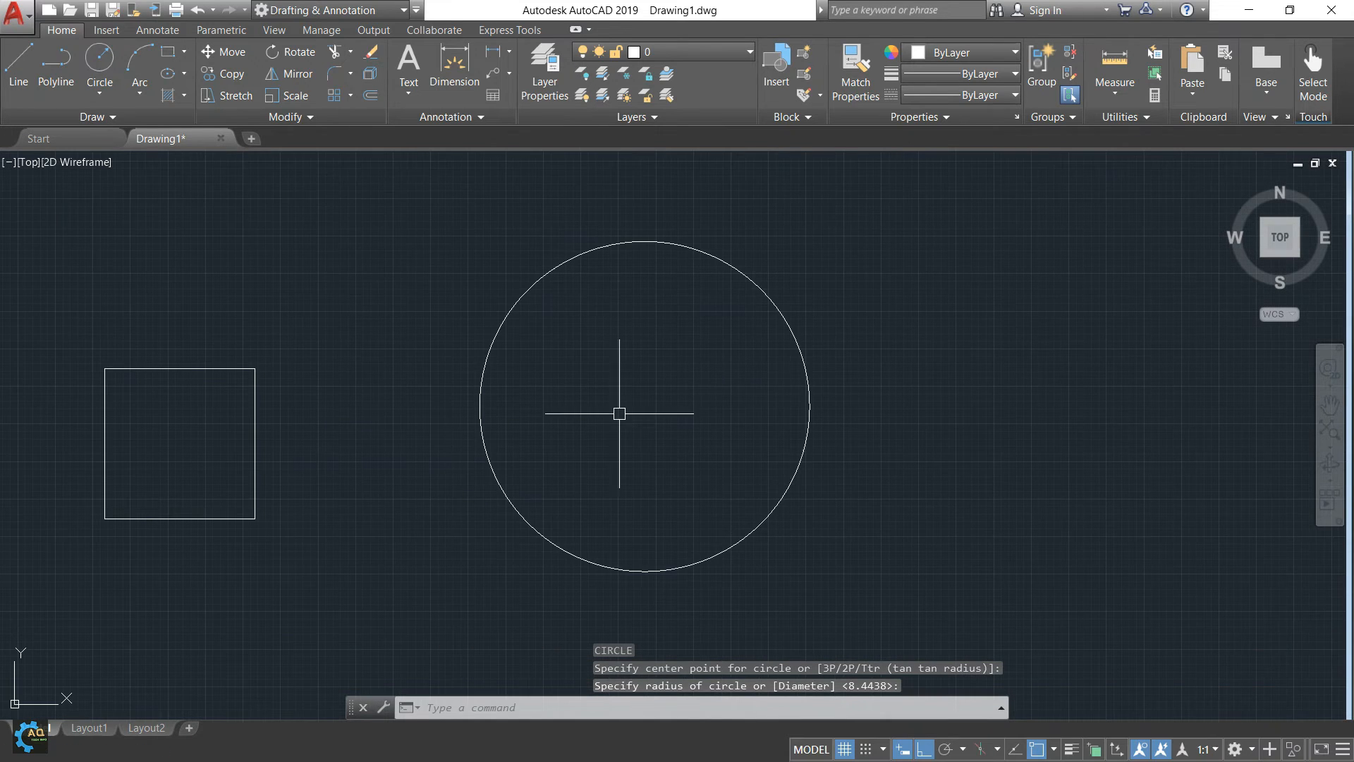
# - Erase the large circle to the right of the square
pyautogui.click(834, 253)
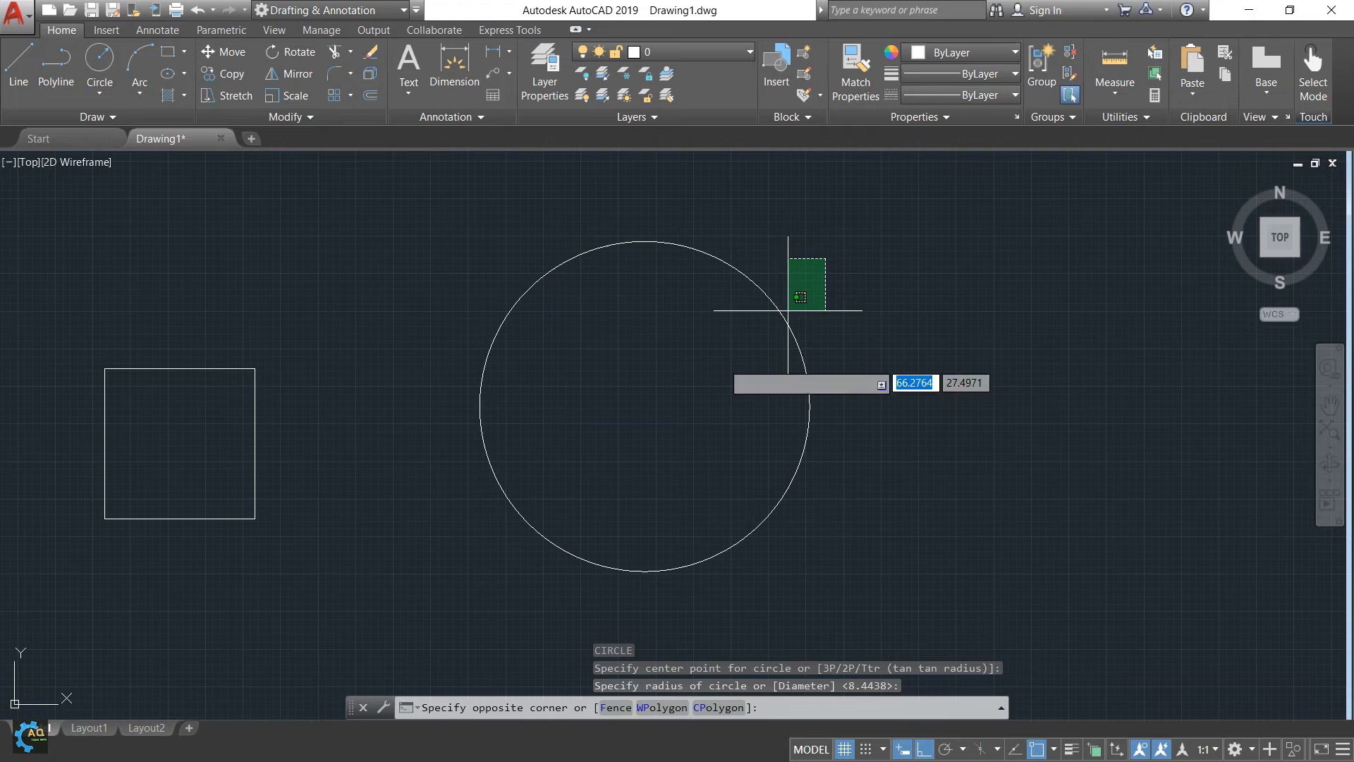
pyautogui.click(783, 305)
pyautogui.press('Delete')
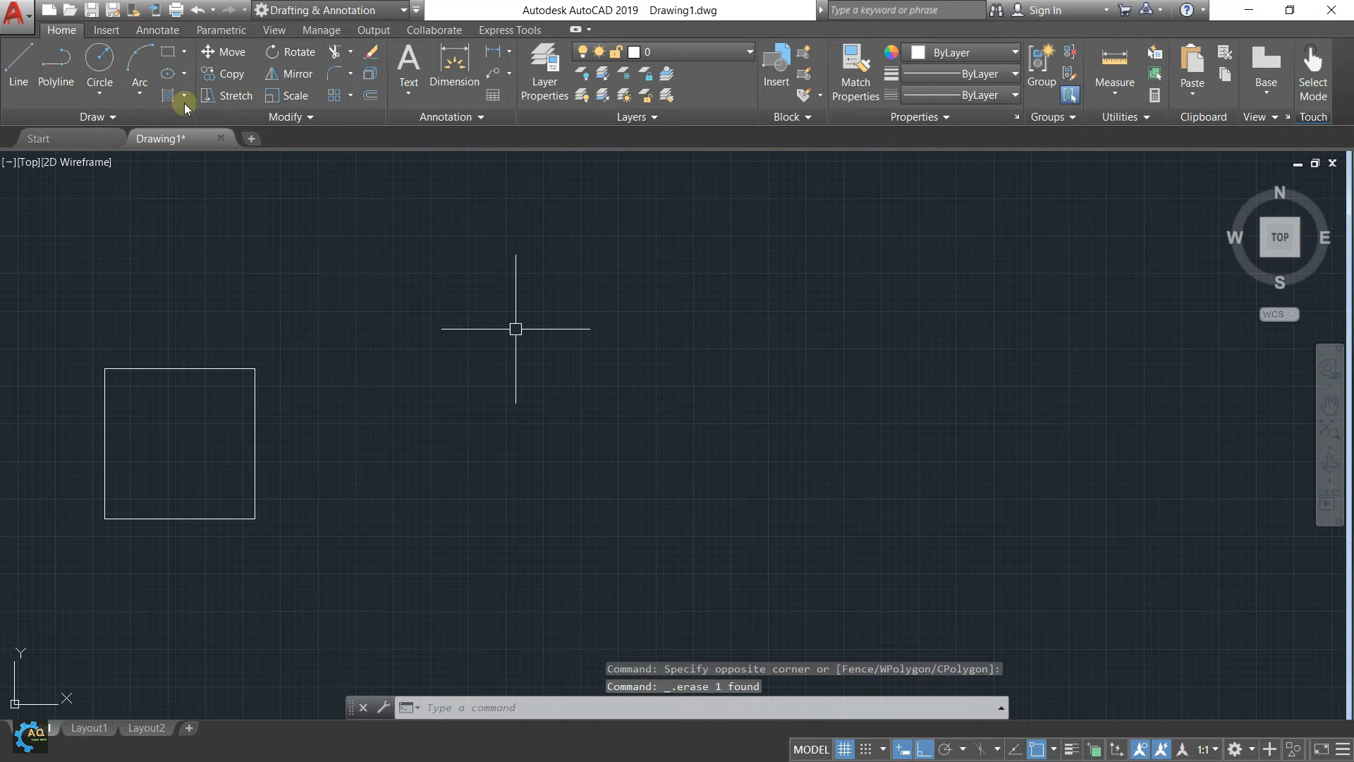
pyautogui.click(100, 93)
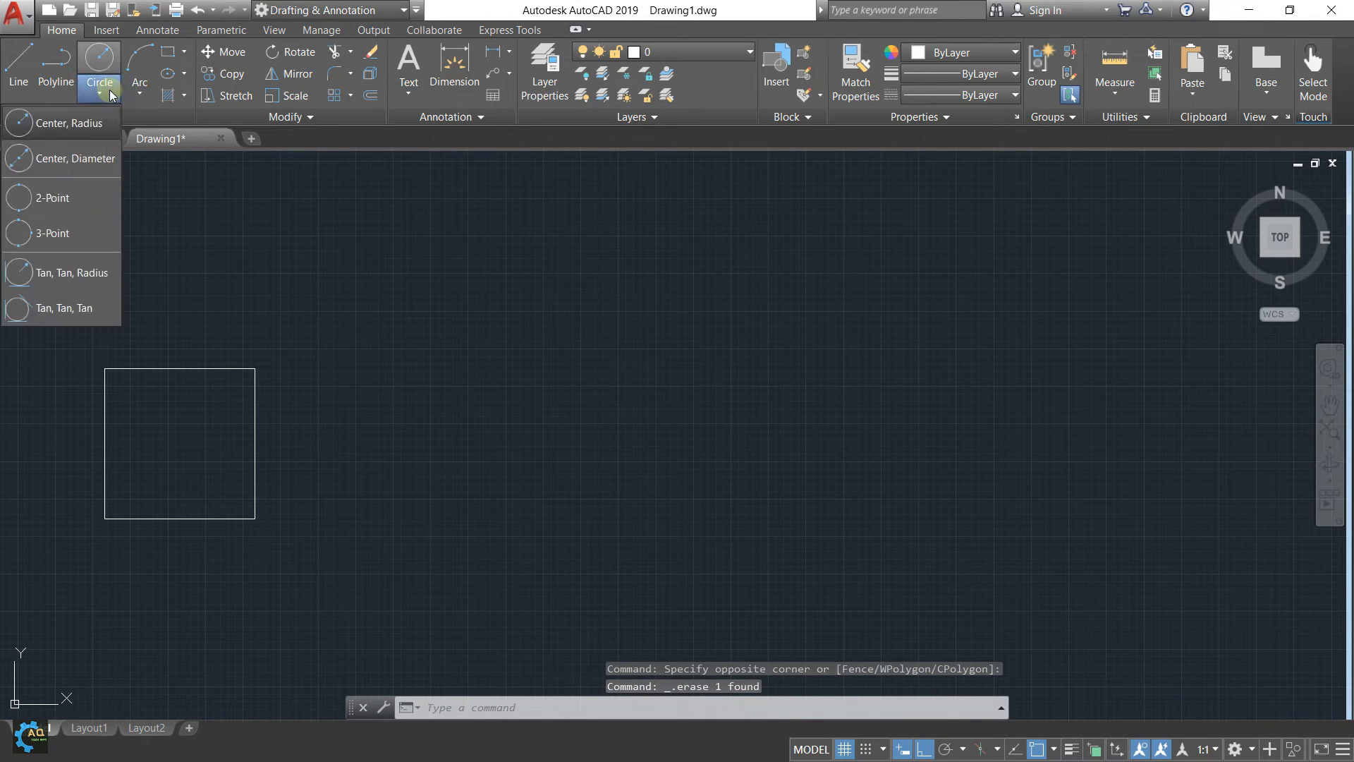
pyautogui.click(84, 124)
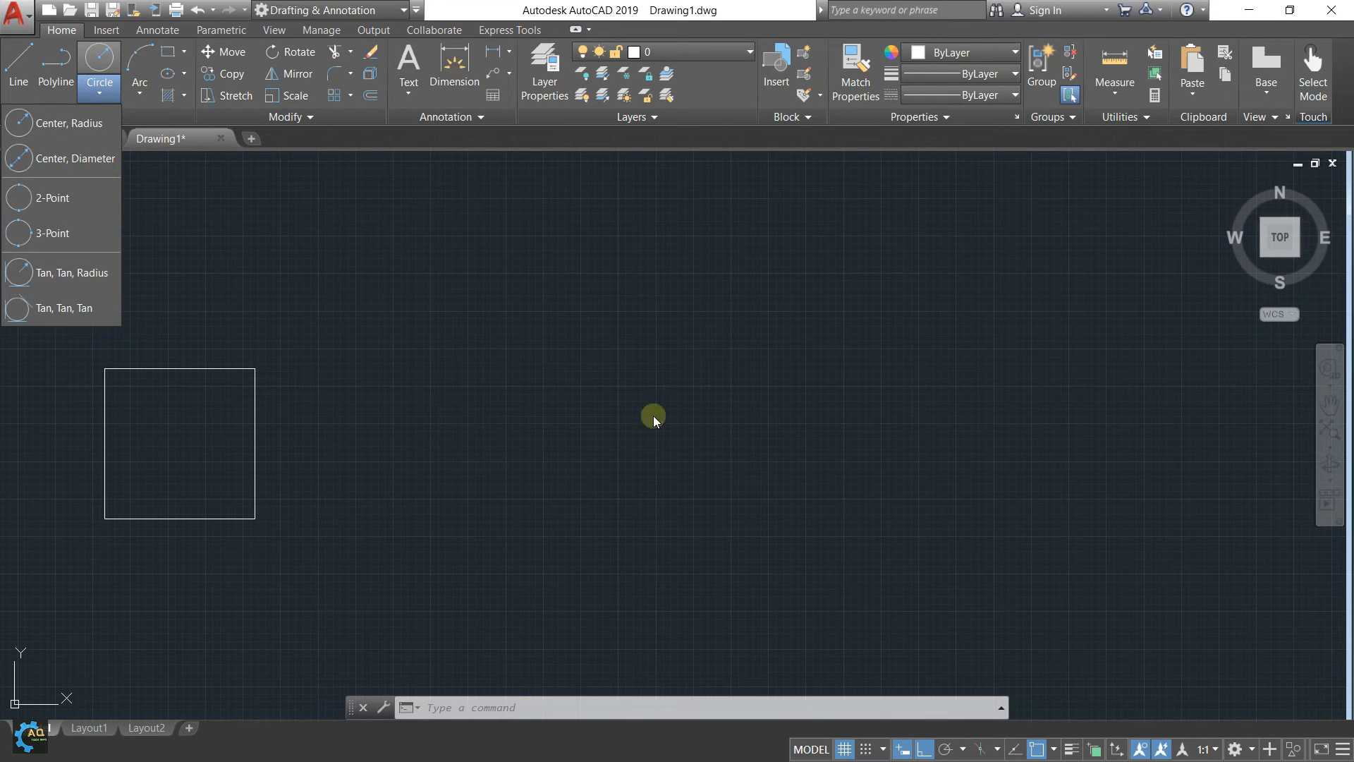
pyautogui.click(454, 196)
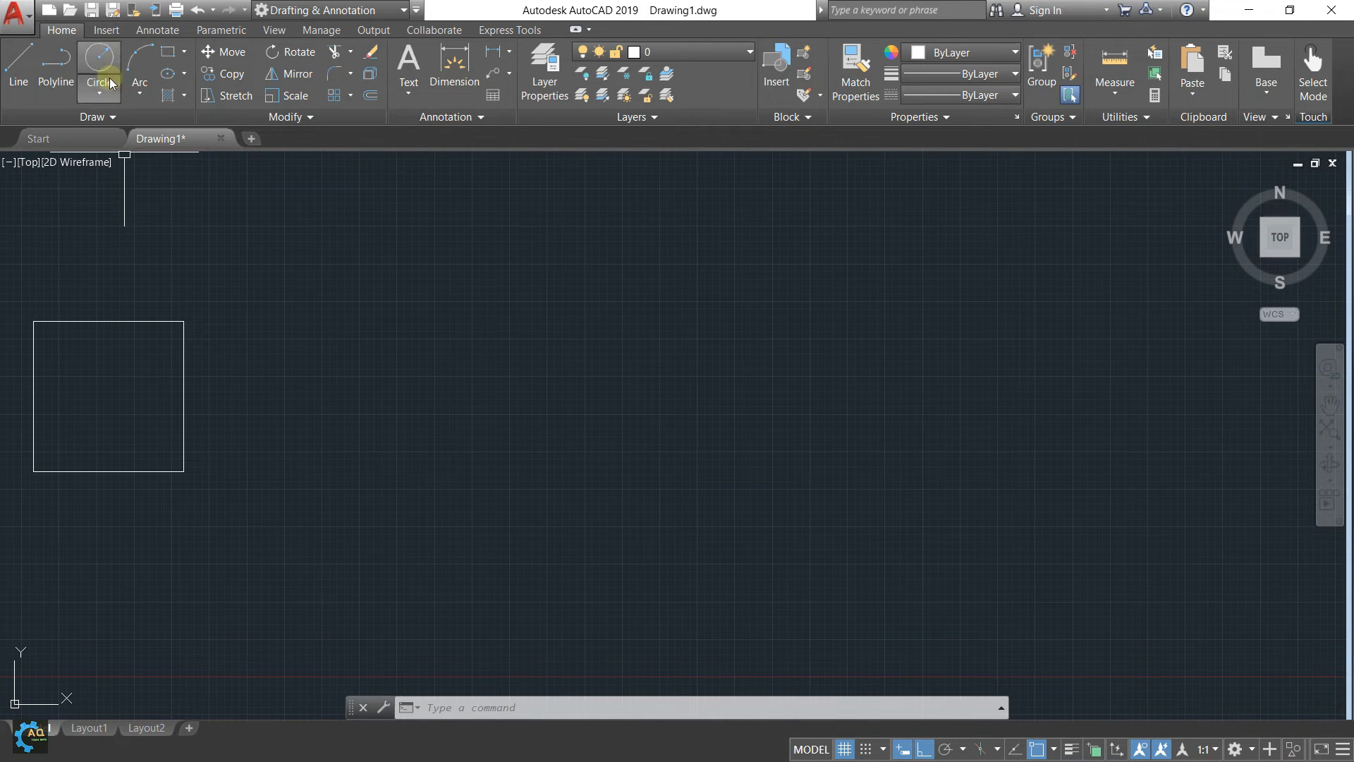
pyautogui.click(108, 83)
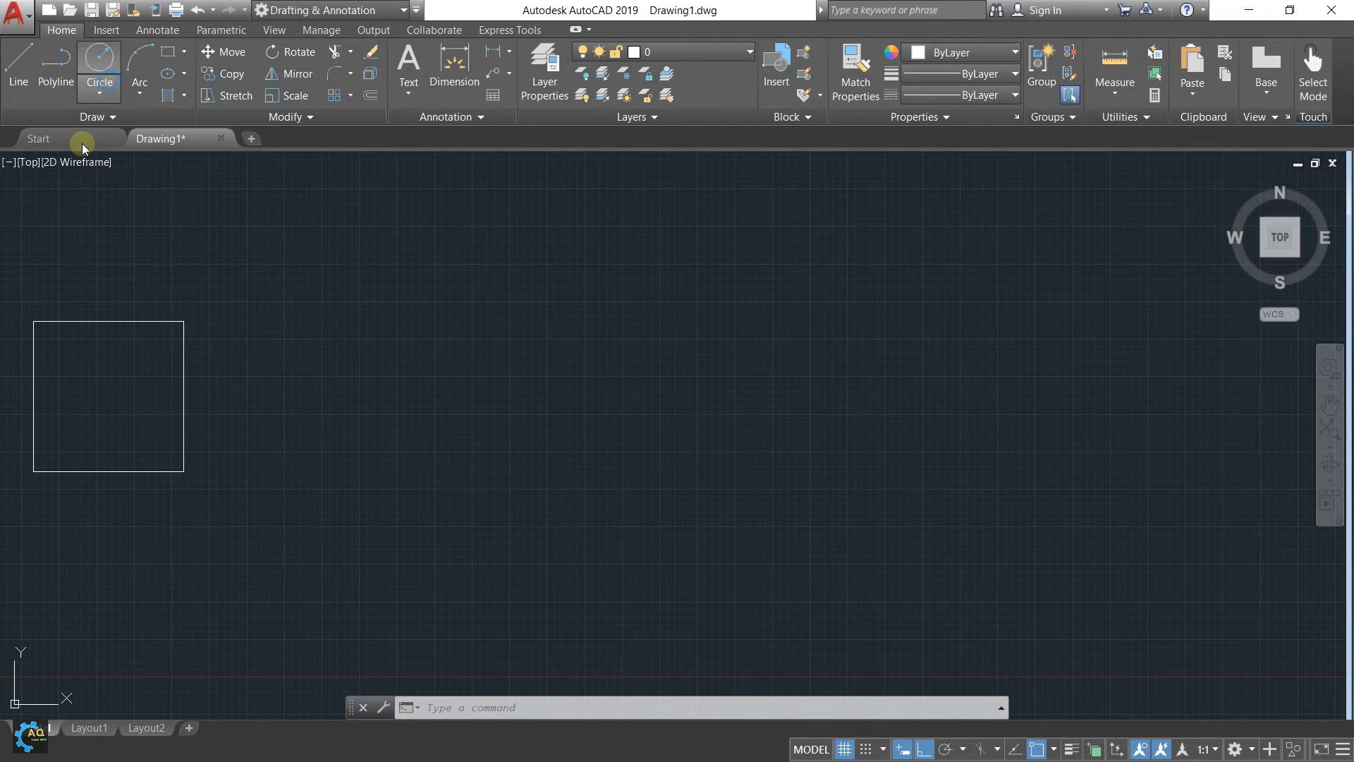
pyautogui.click(399, 251)
pyautogui.moveTo(508, 392); pyautogui.dragTo(576, 414, button='middle')
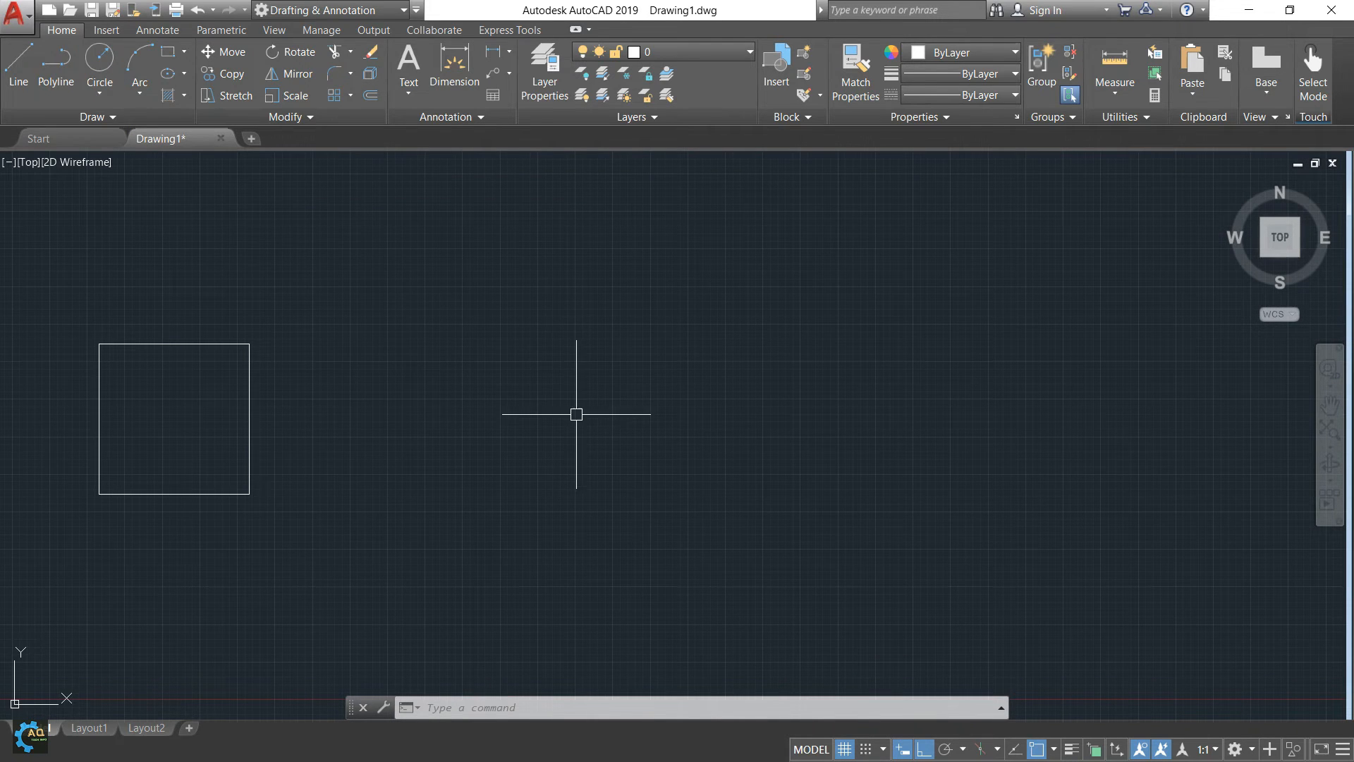
pyautogui.write('c')
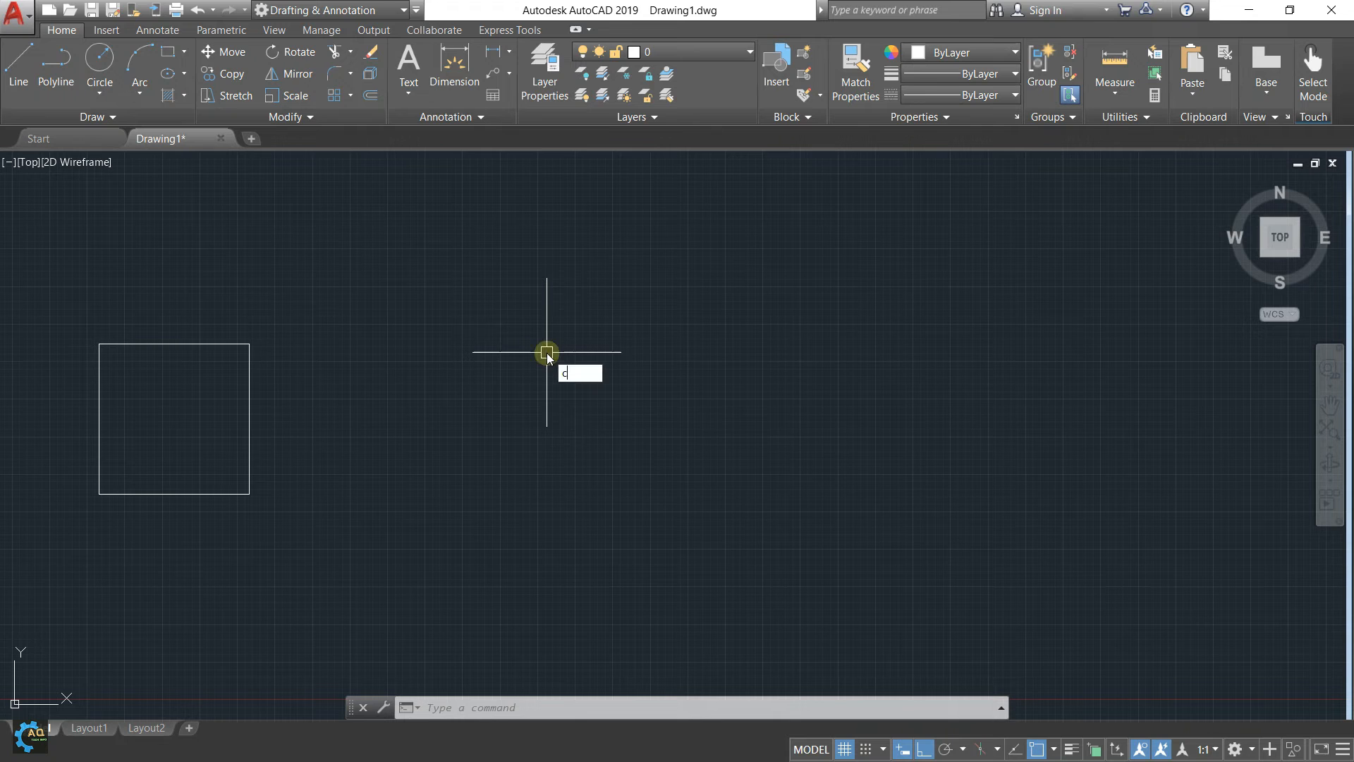
pyautogui.press('Return')
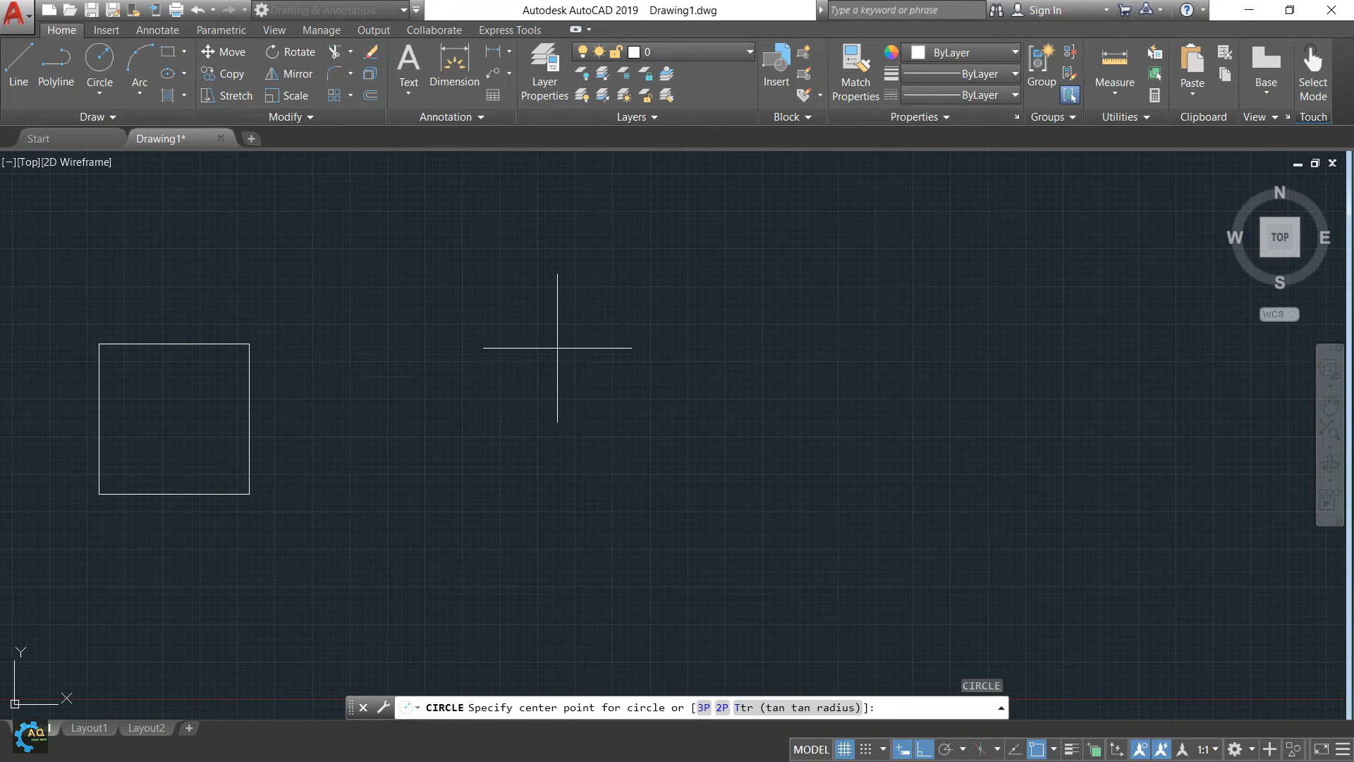
pyautogui.click(557, 348)
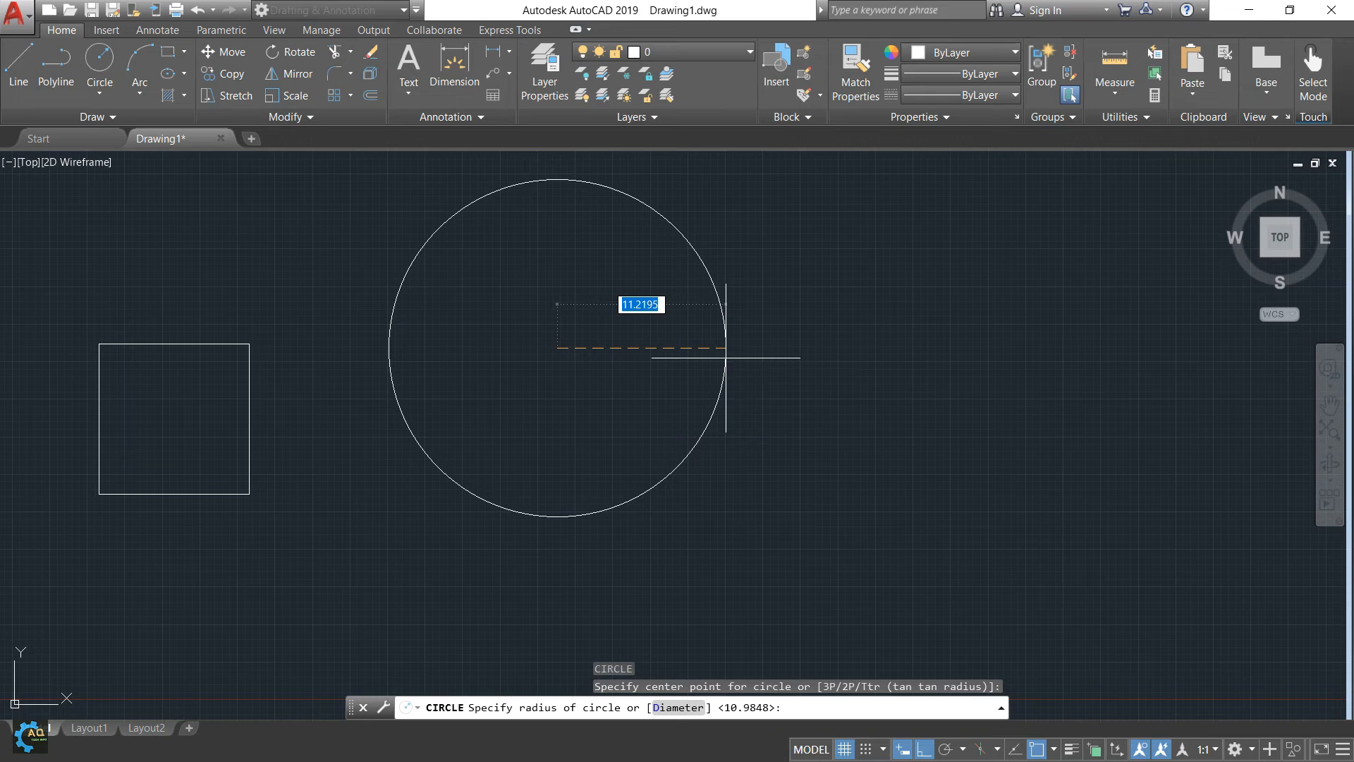
pyautogui.press('Escape')
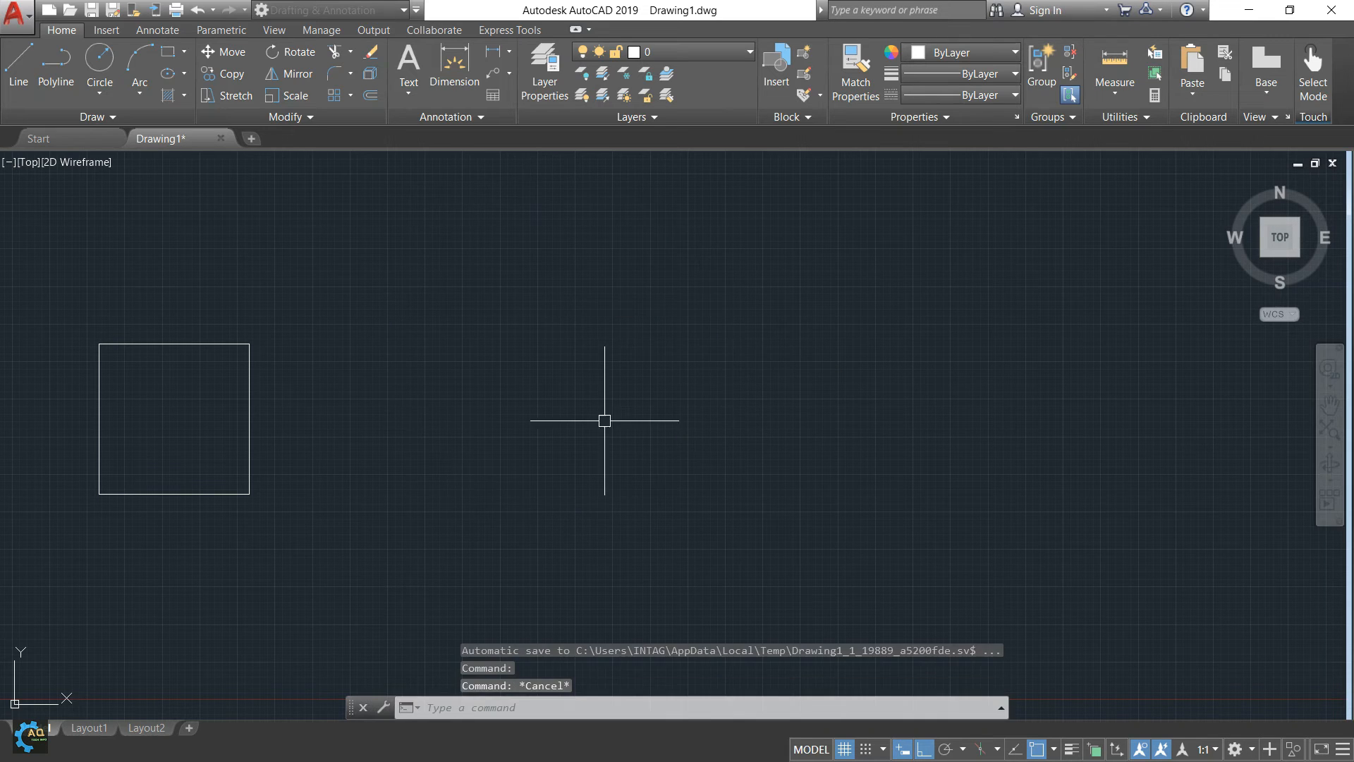
# - Draw a circle with a radius of 10 to the right of the square, picking its center freehand
pyautogui.moveTo(617, 379)
pyautogui.mouseDown(button='middle')
pyautogui.moveTo(698, 390)
pyautogui.moveTo(672, 355)
pyautogui.mouseUp(button='middle')
pyautogui.press('Return')
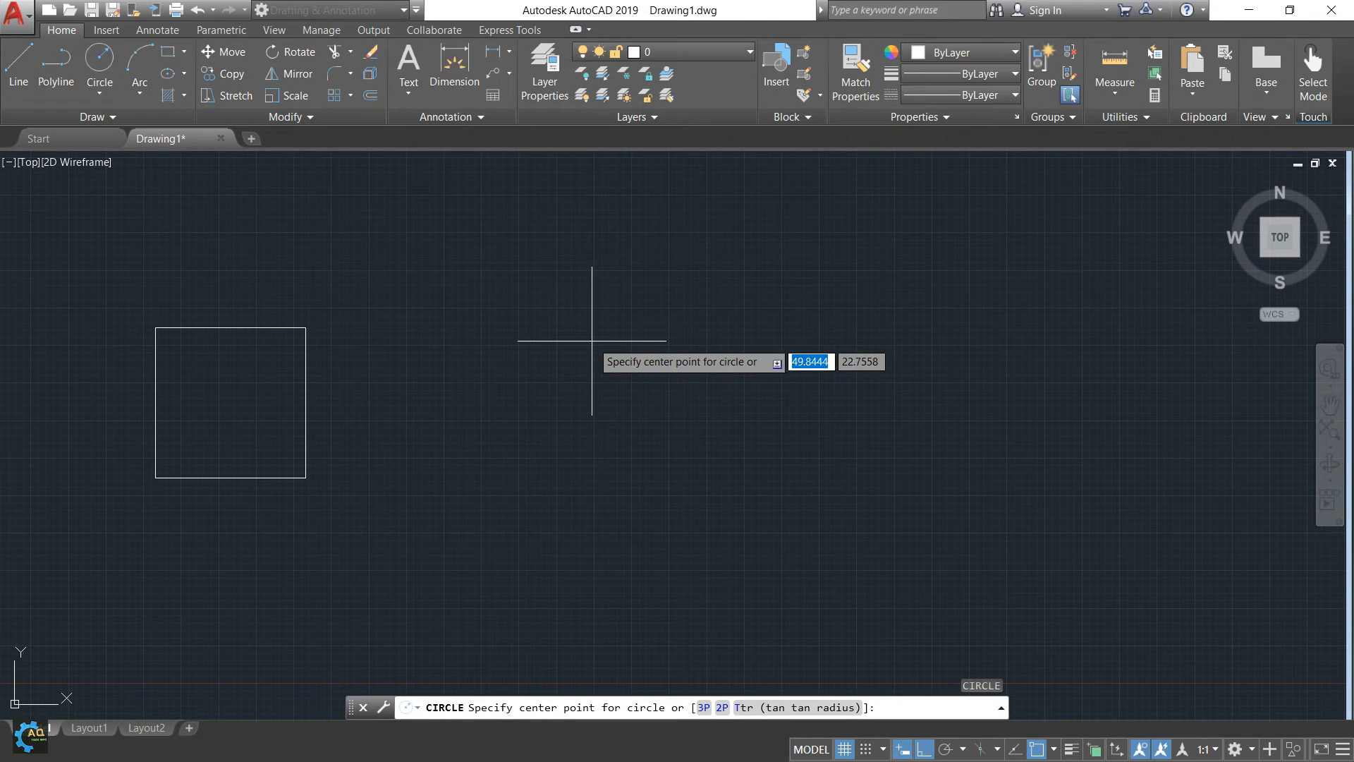
pyautogui.click(633, 341)
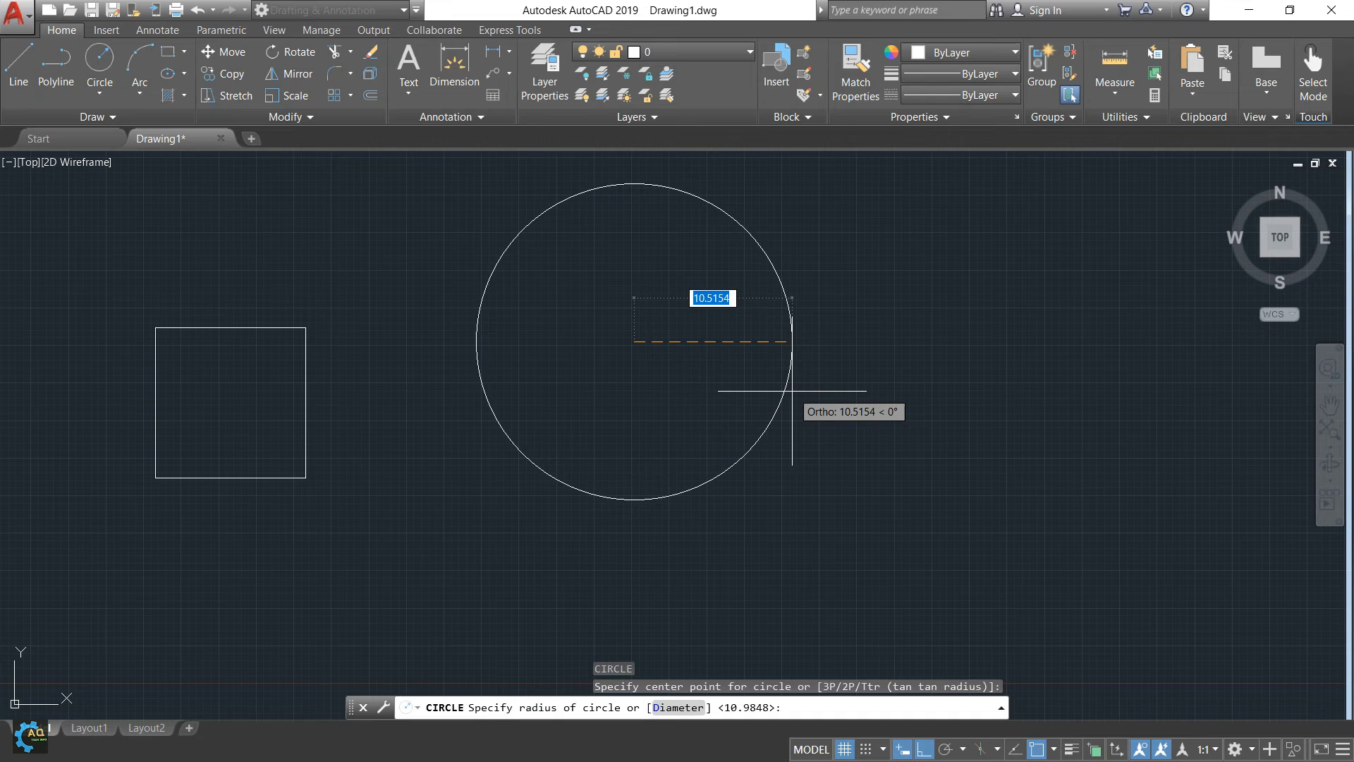
pyautogui.write('10')
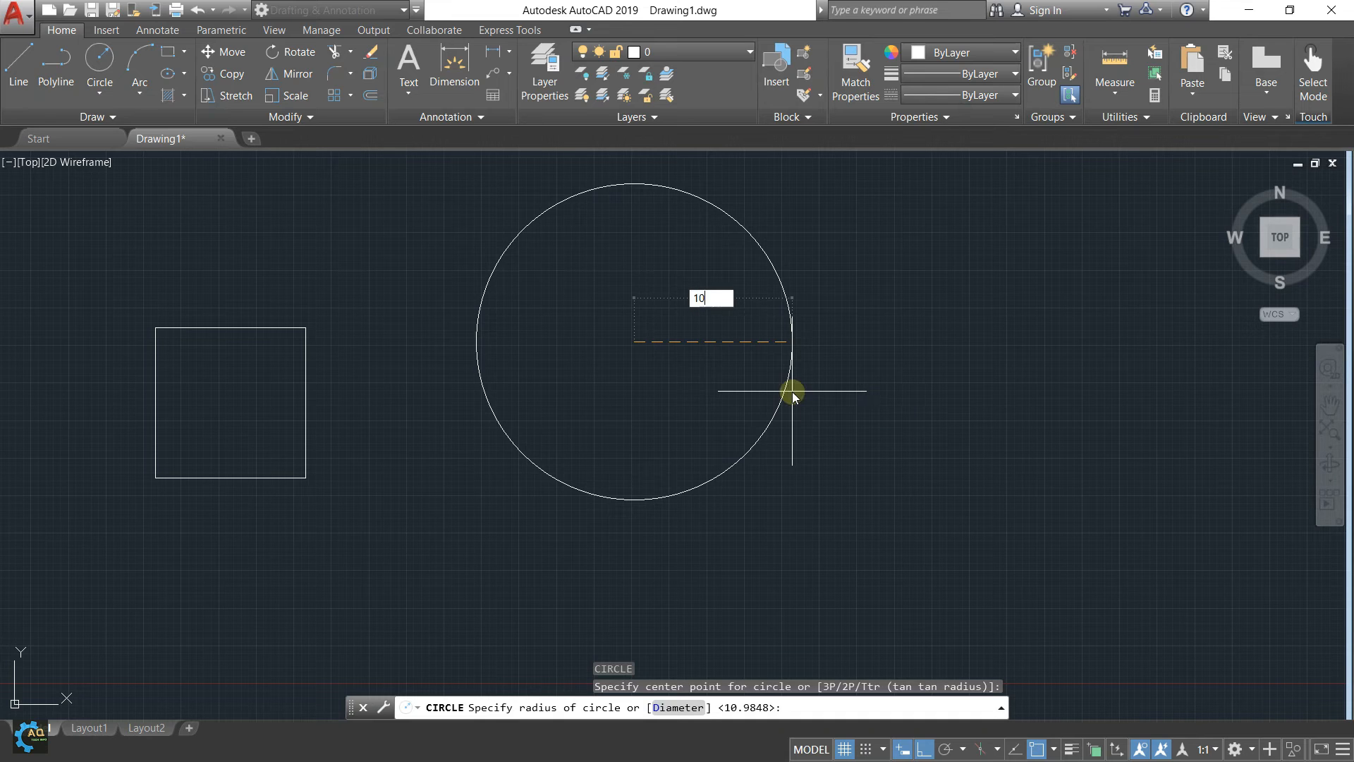
pyautogui.press('Return')
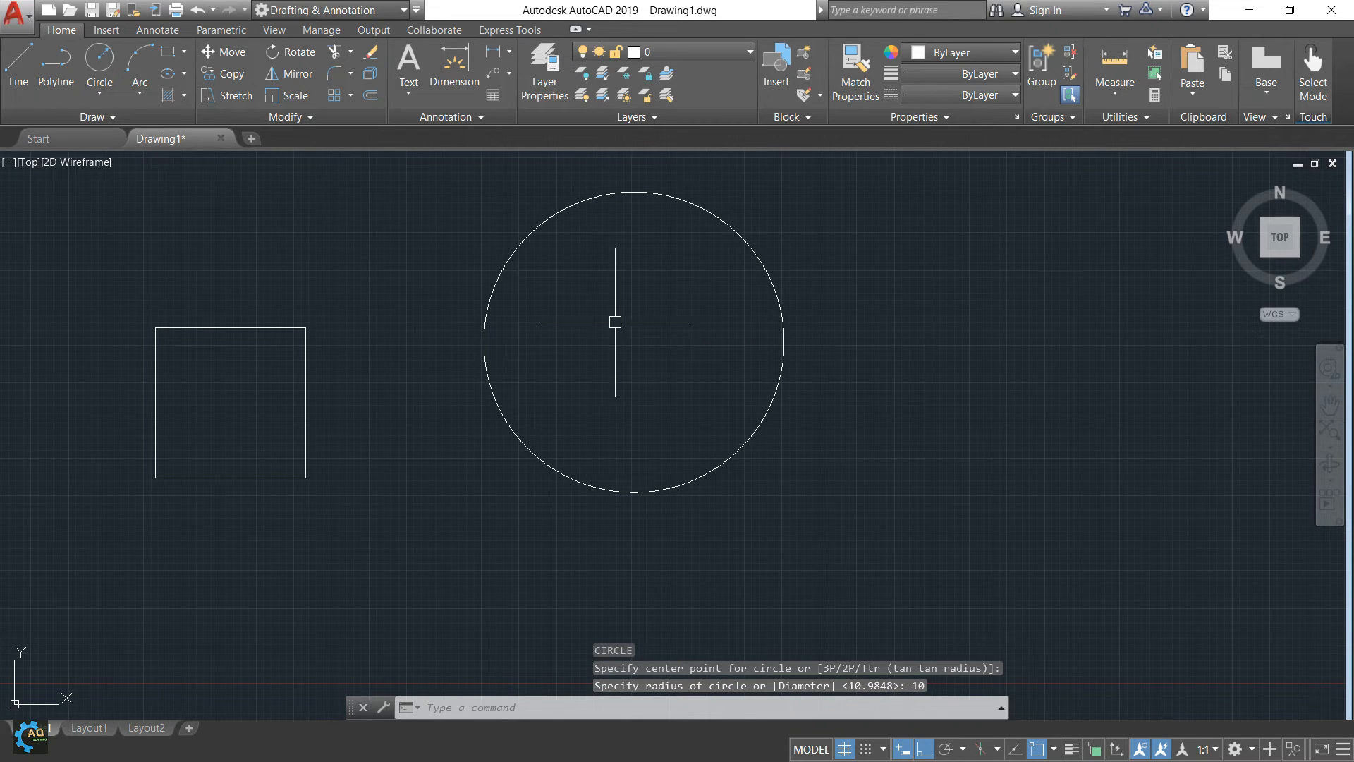
pyautogui.click(632, 329)
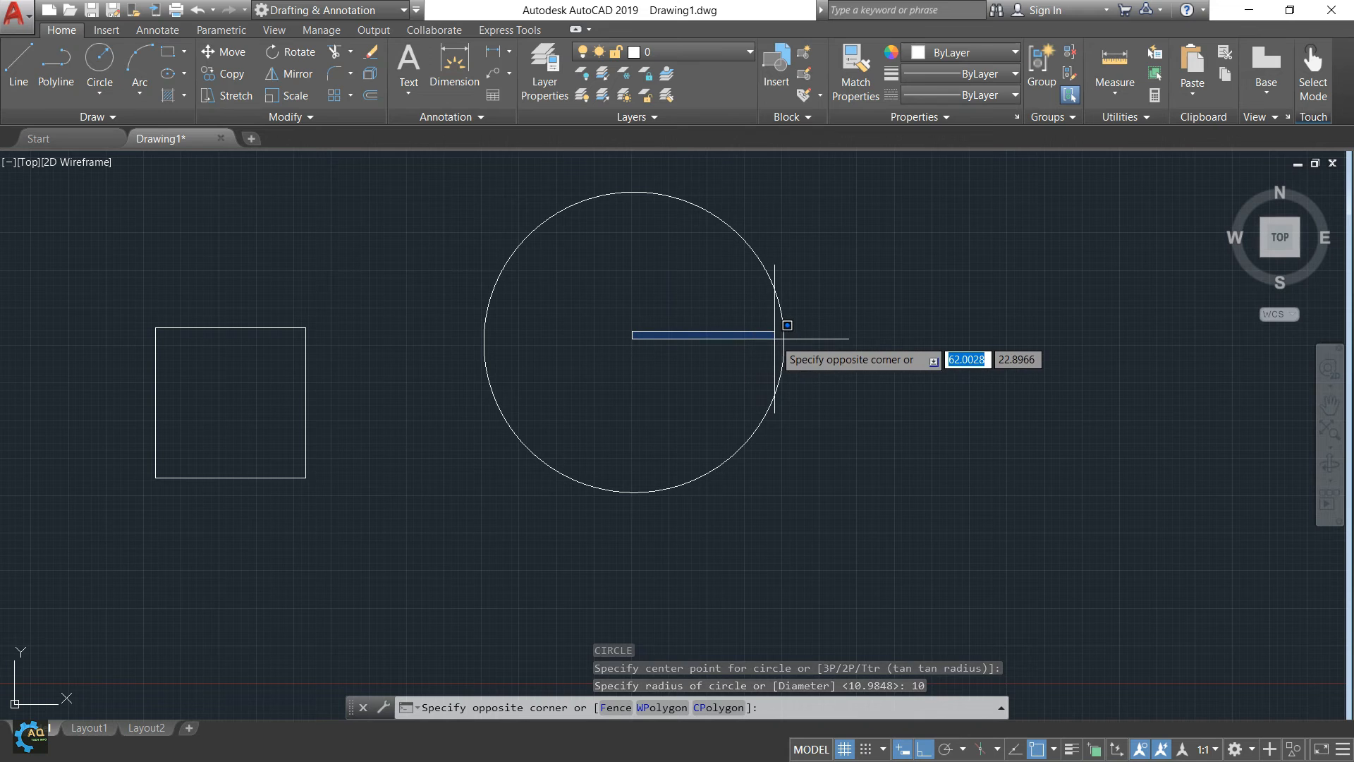
pyautogui.press('Escape')
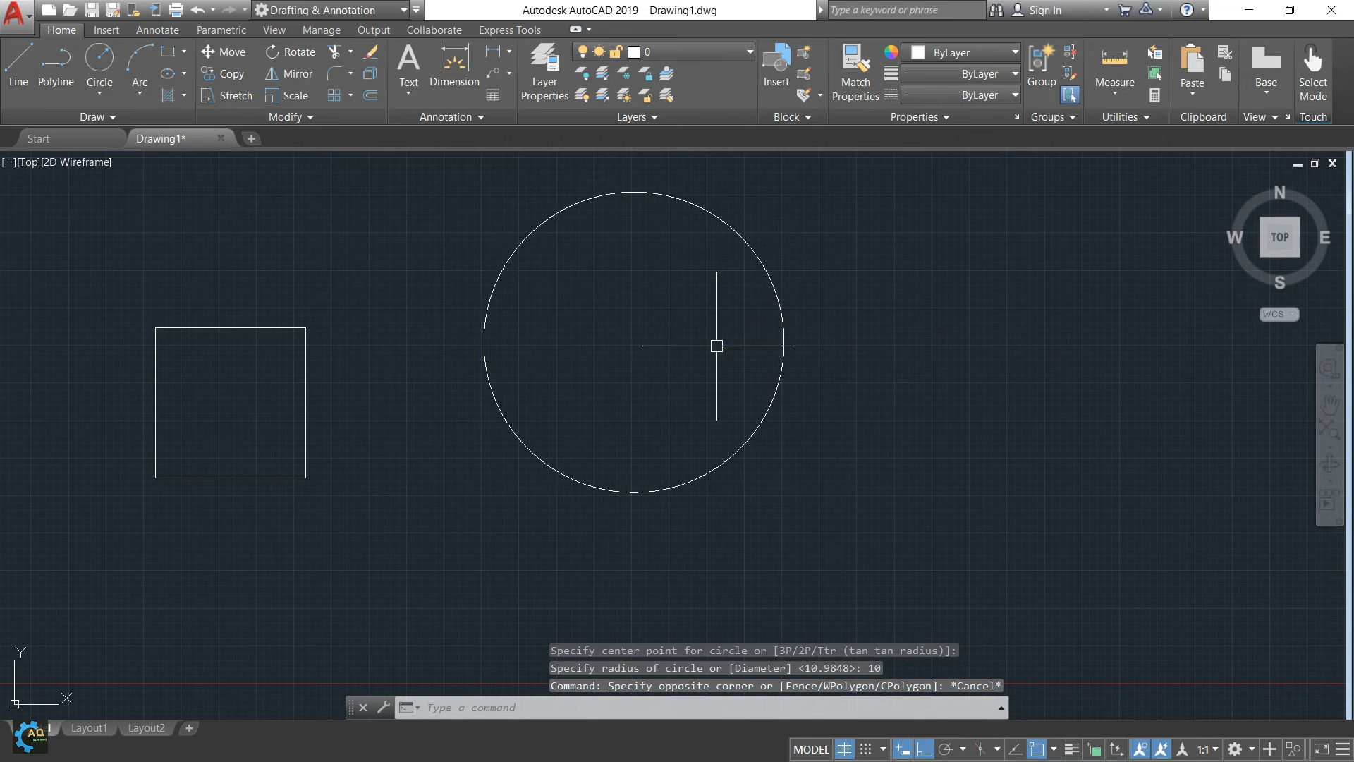
pyautogui.click(630, 327)
pyautogui.press('Escape')
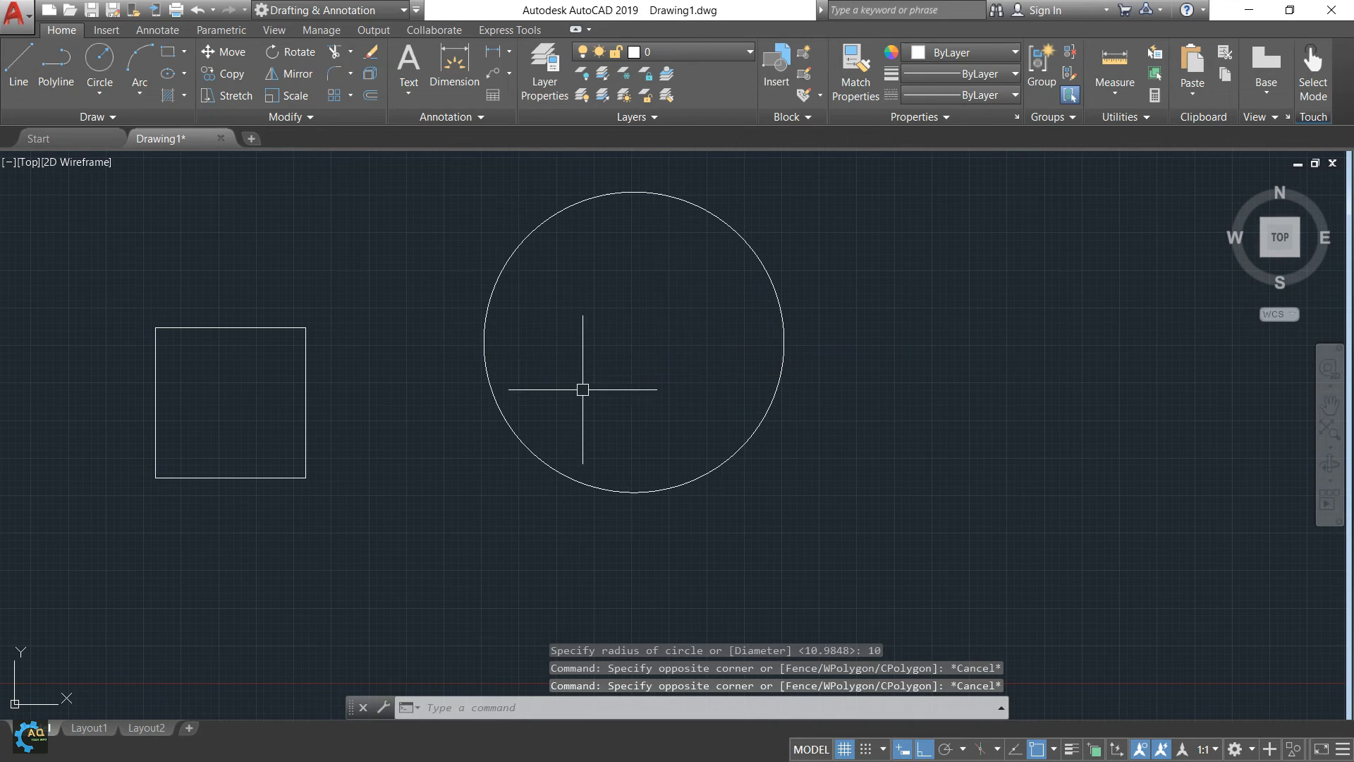
pyautogui.click(632, 342)
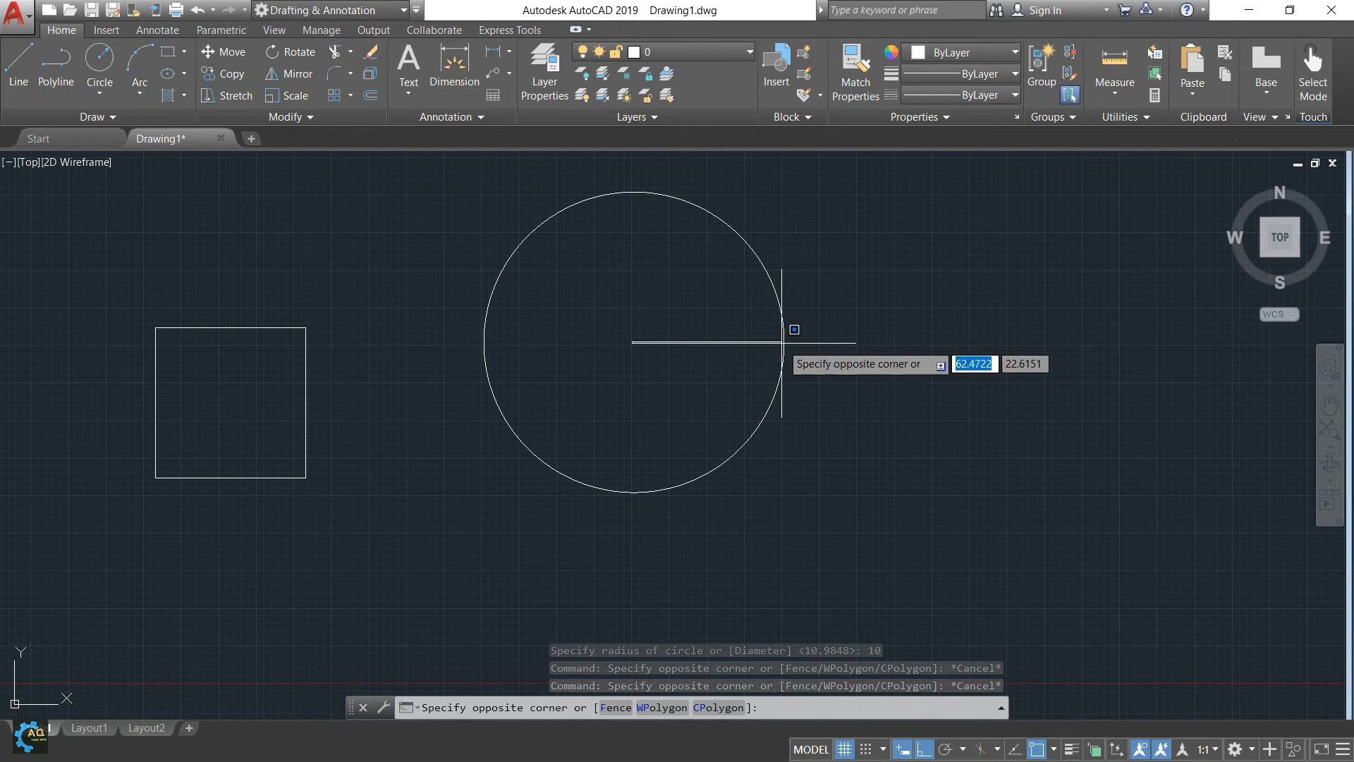
pyautogui.press('Escape')
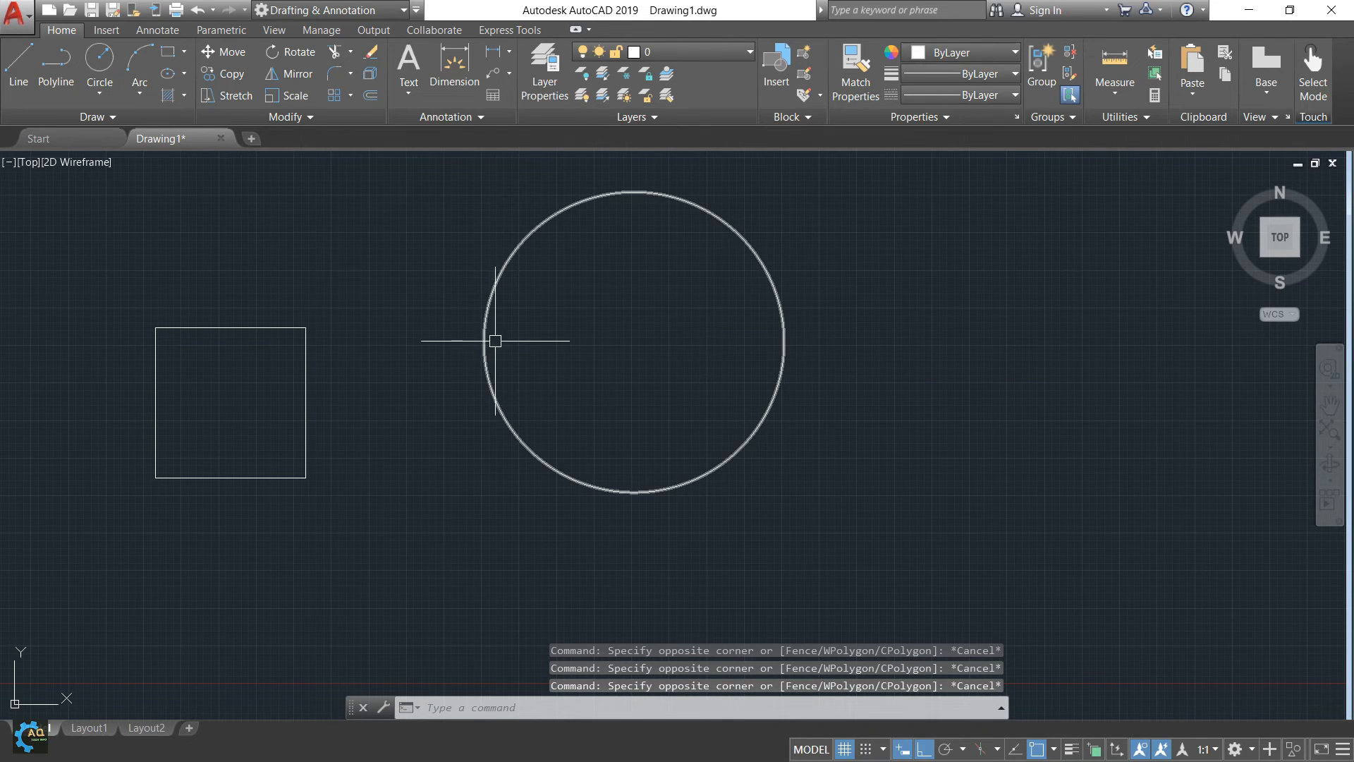
# - Erase the circle of radius 10 beside the square
pyautogui.moveTo(719, 384); pyautogui.dragTo(757, 381, button='middle')
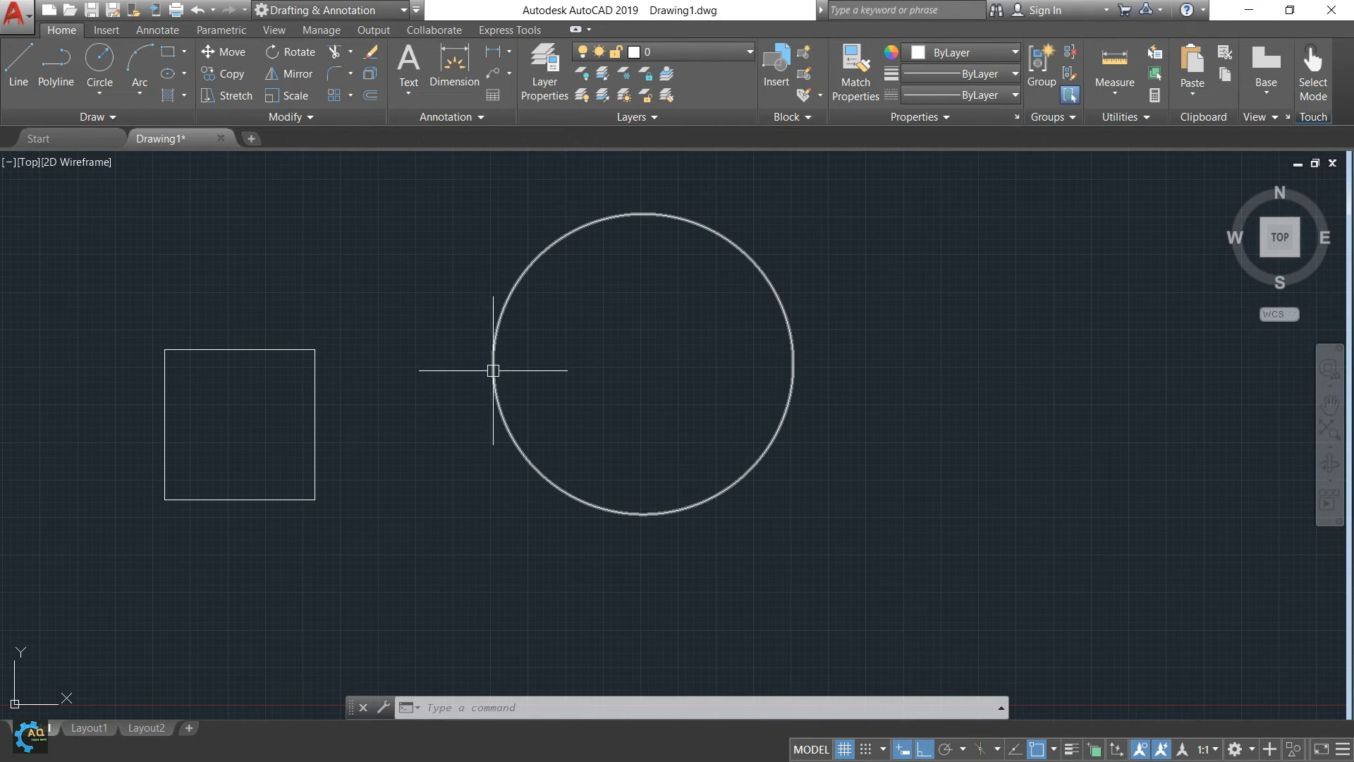
pyautogui.click(909, 219)
pyautogui.click(642, 383)
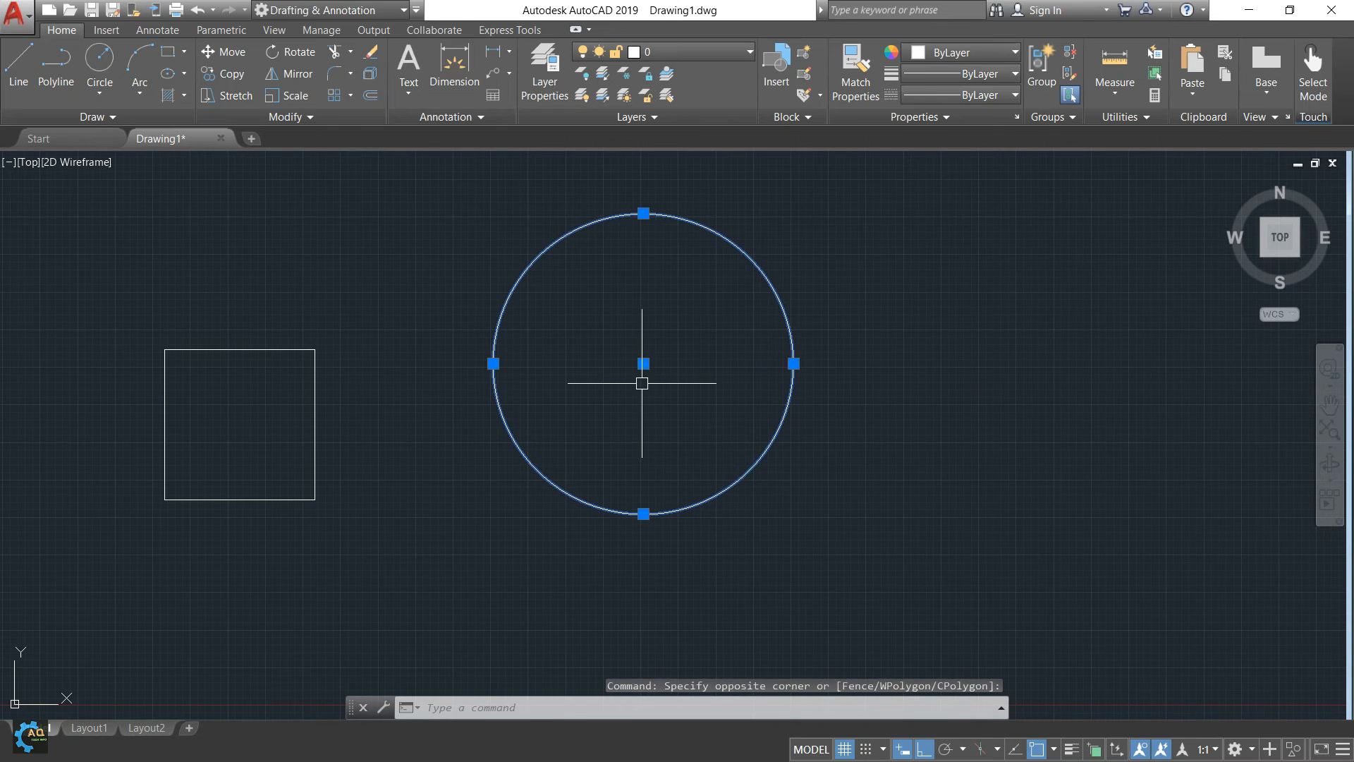
pyautogui.press('Delete')
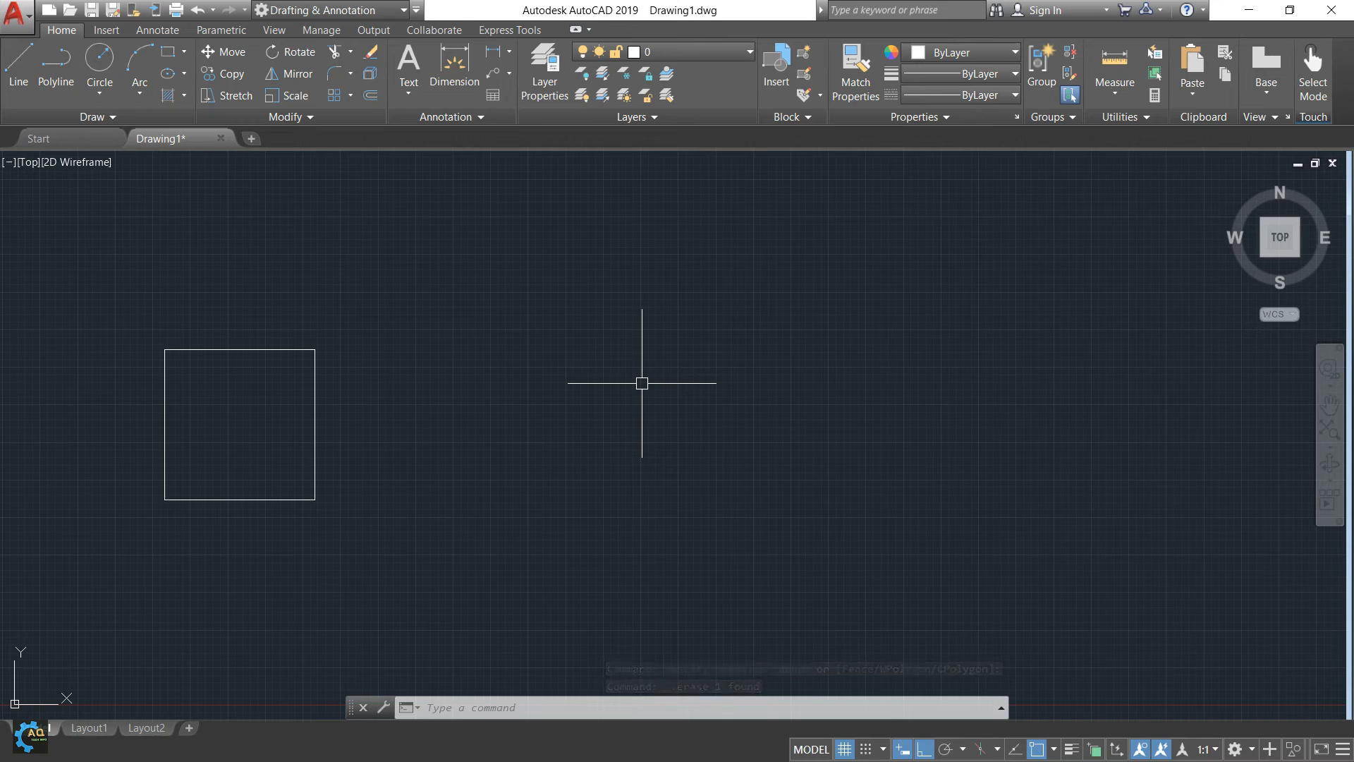
pyautogui.write('c')
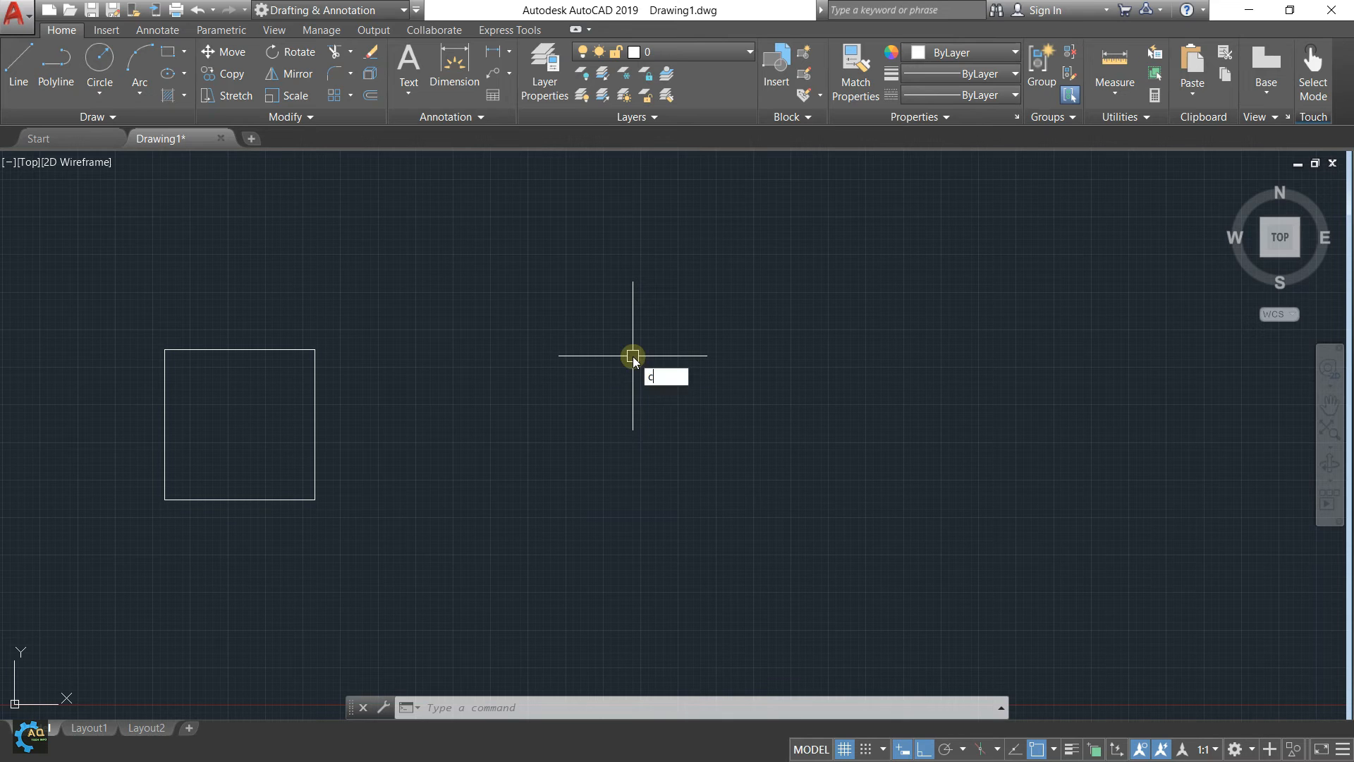
pyautogui.press('Return')
pyautogui.click(610, 354)
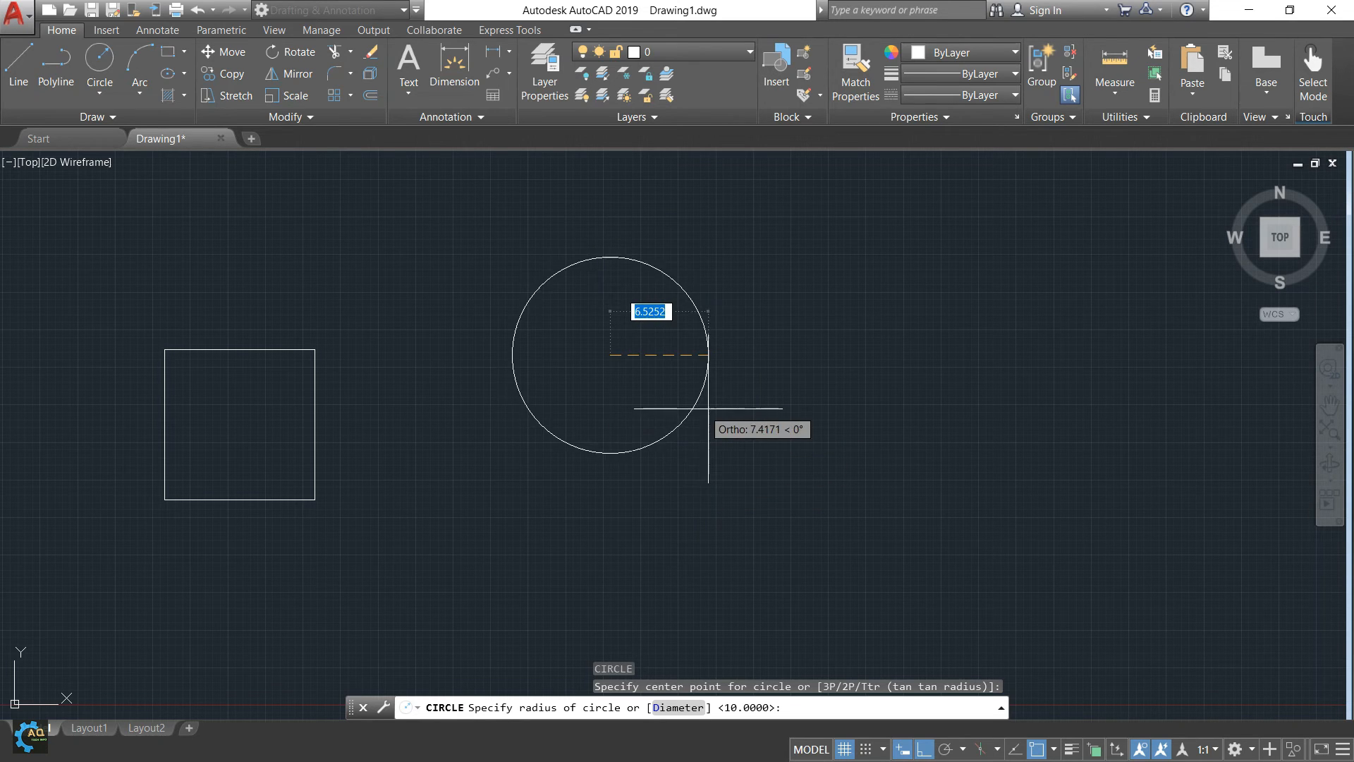
pyautogui.press('Escape')
pyautogui.press('Return')
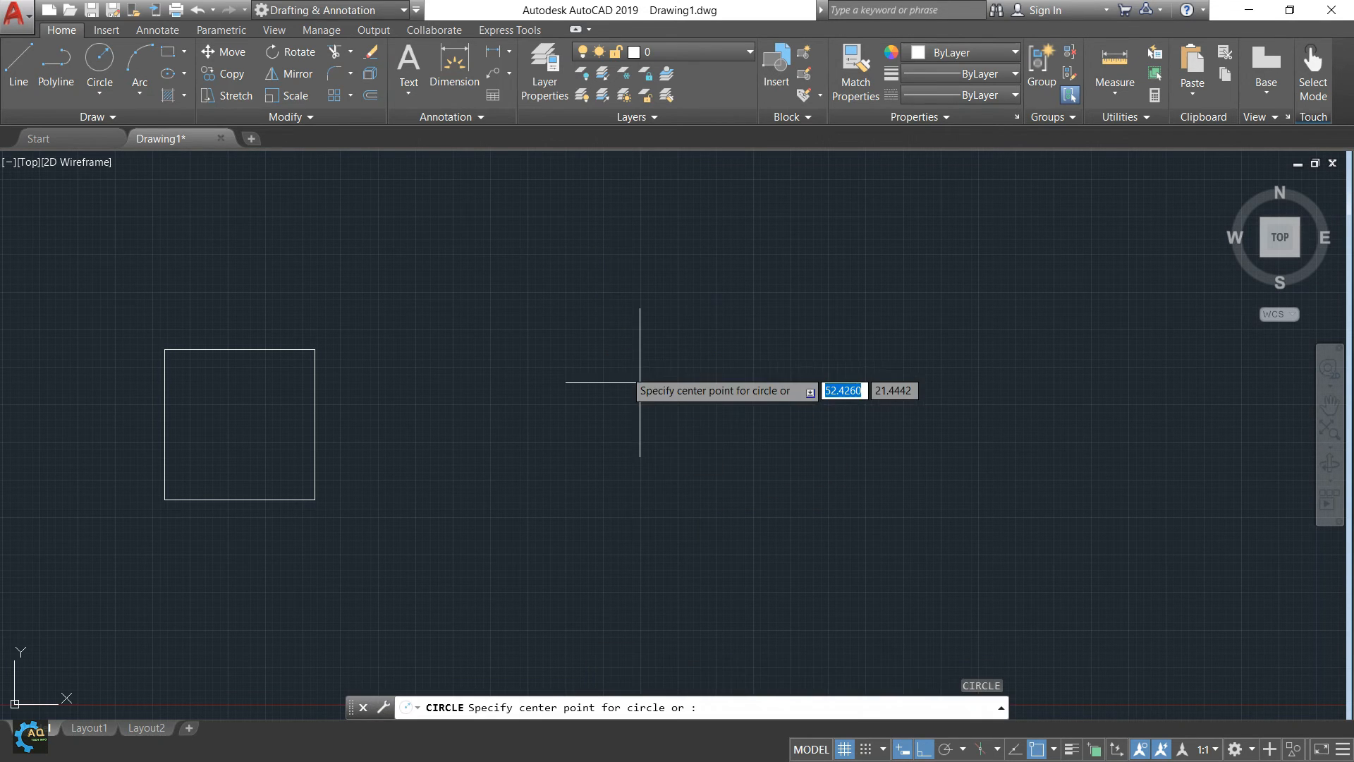
pyautogui.click(605, 356)
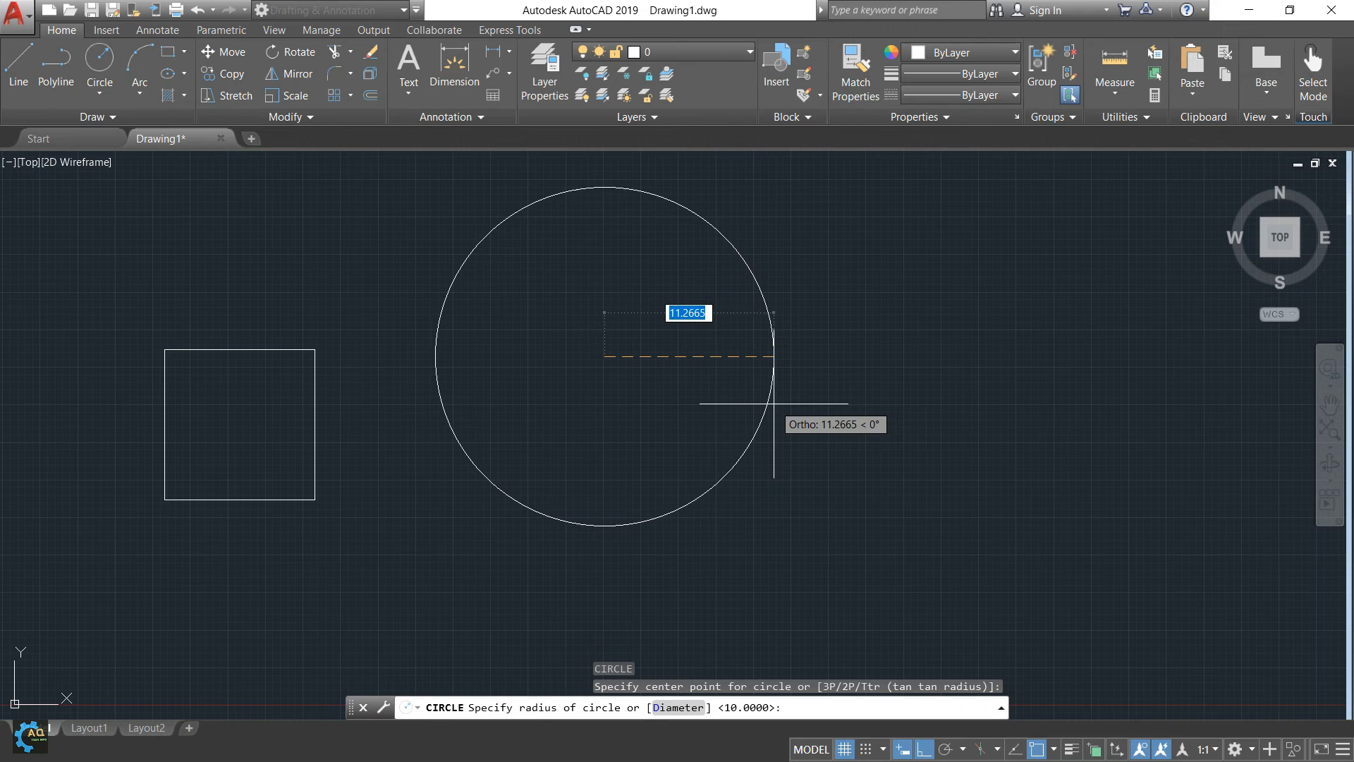
pyautogui.write('d')
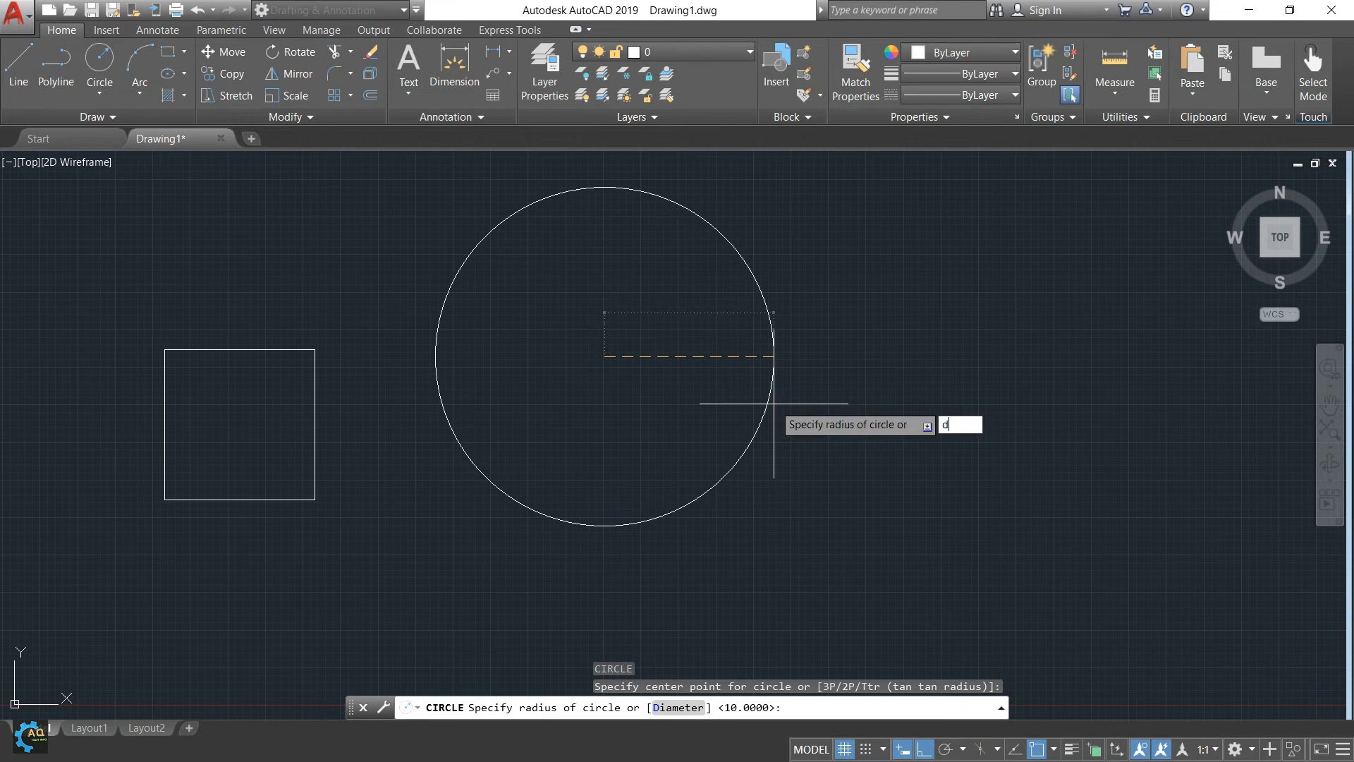
pyautogui.press('Return')
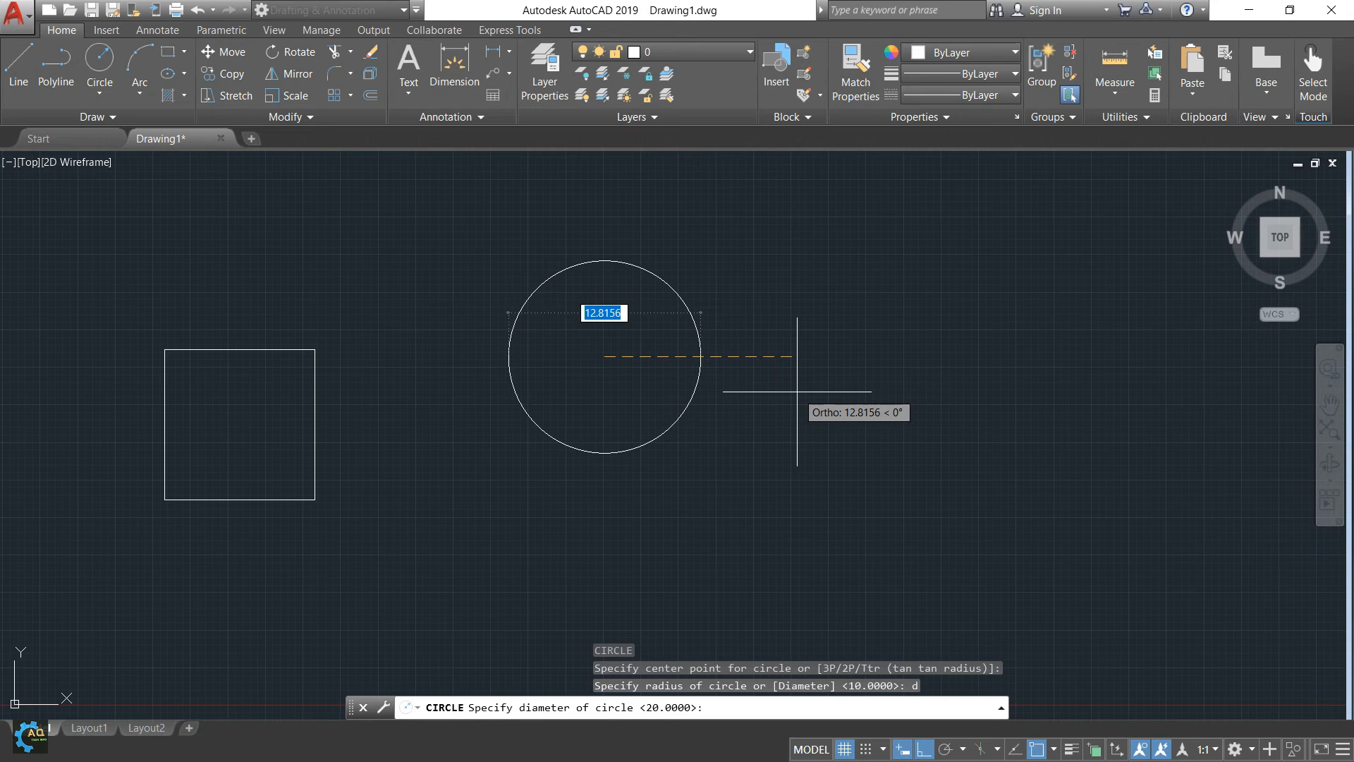
pyautogui.press('Escape')
pyautogui.press('Return')
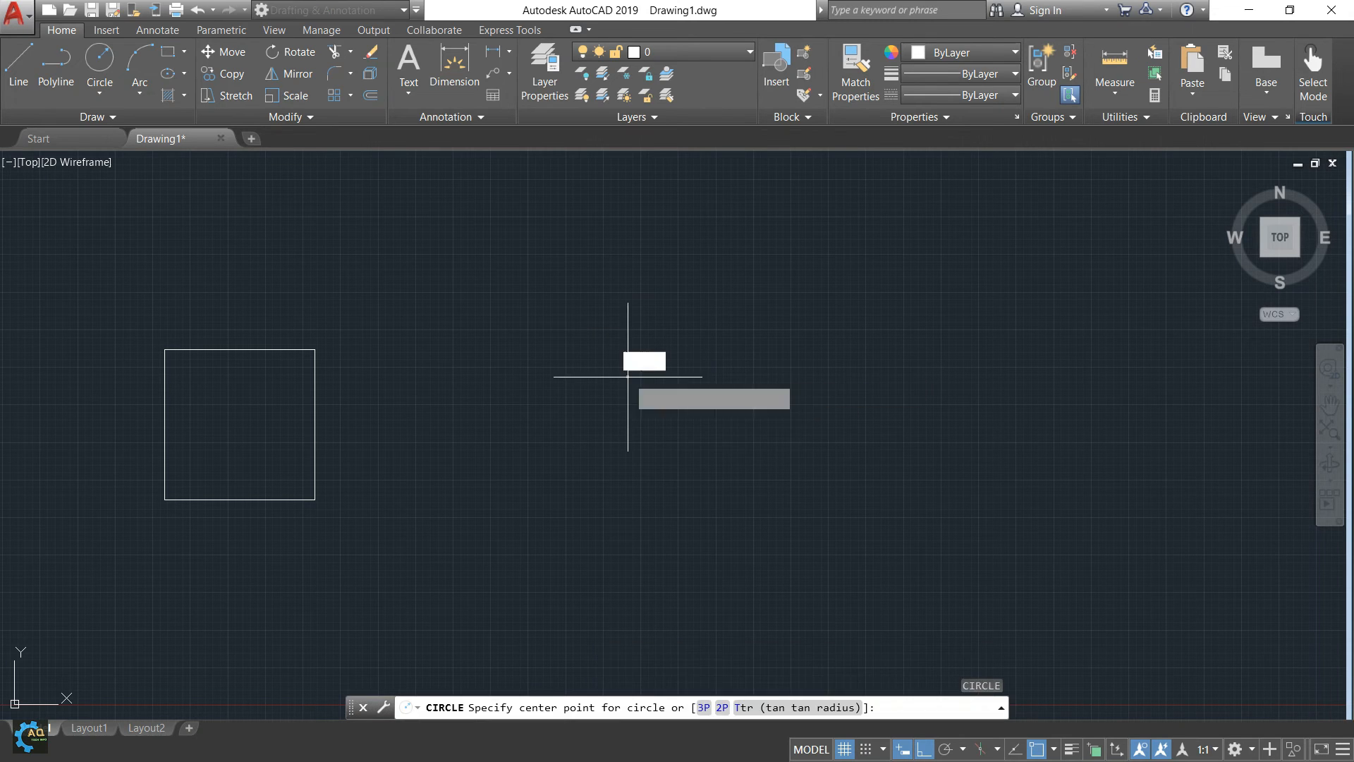
pyautogui.click(627, 376)
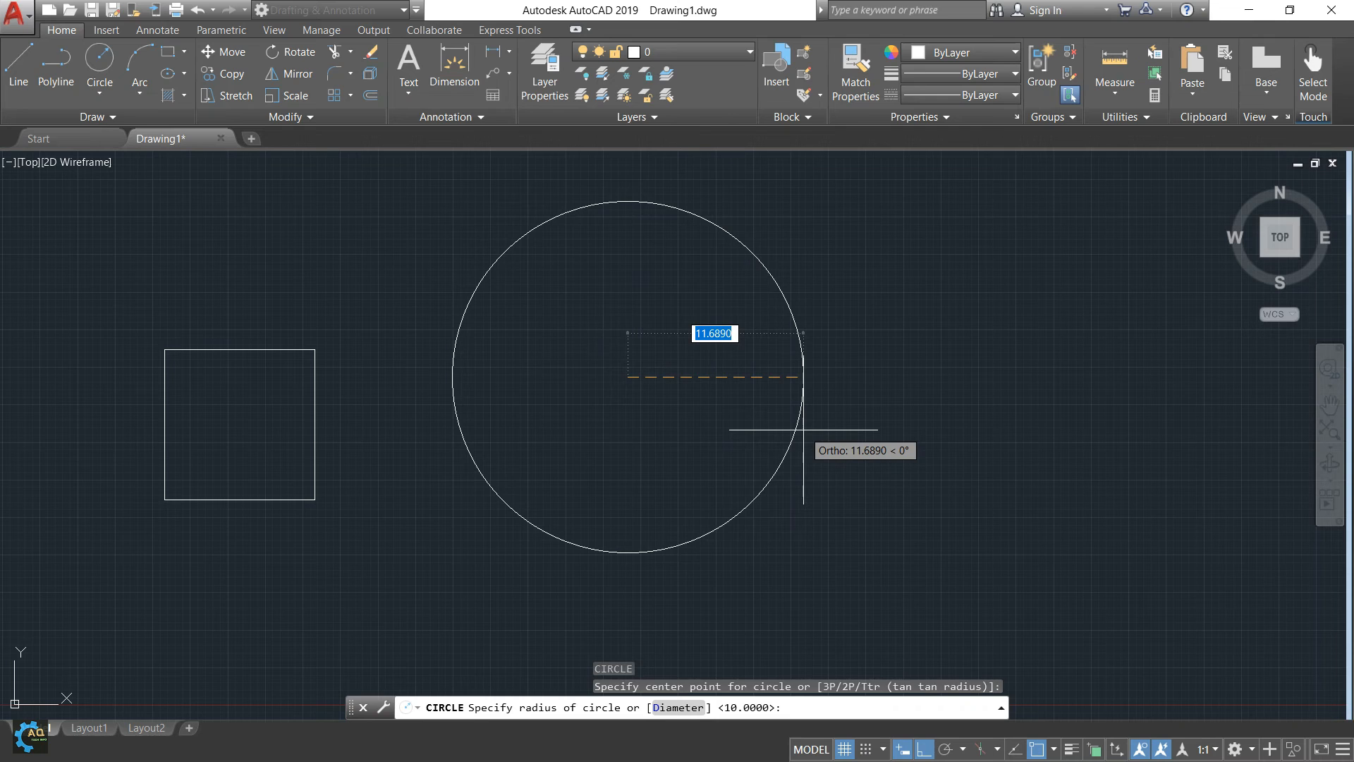
pyautogui.write('d')
pyautogui.press('Return')
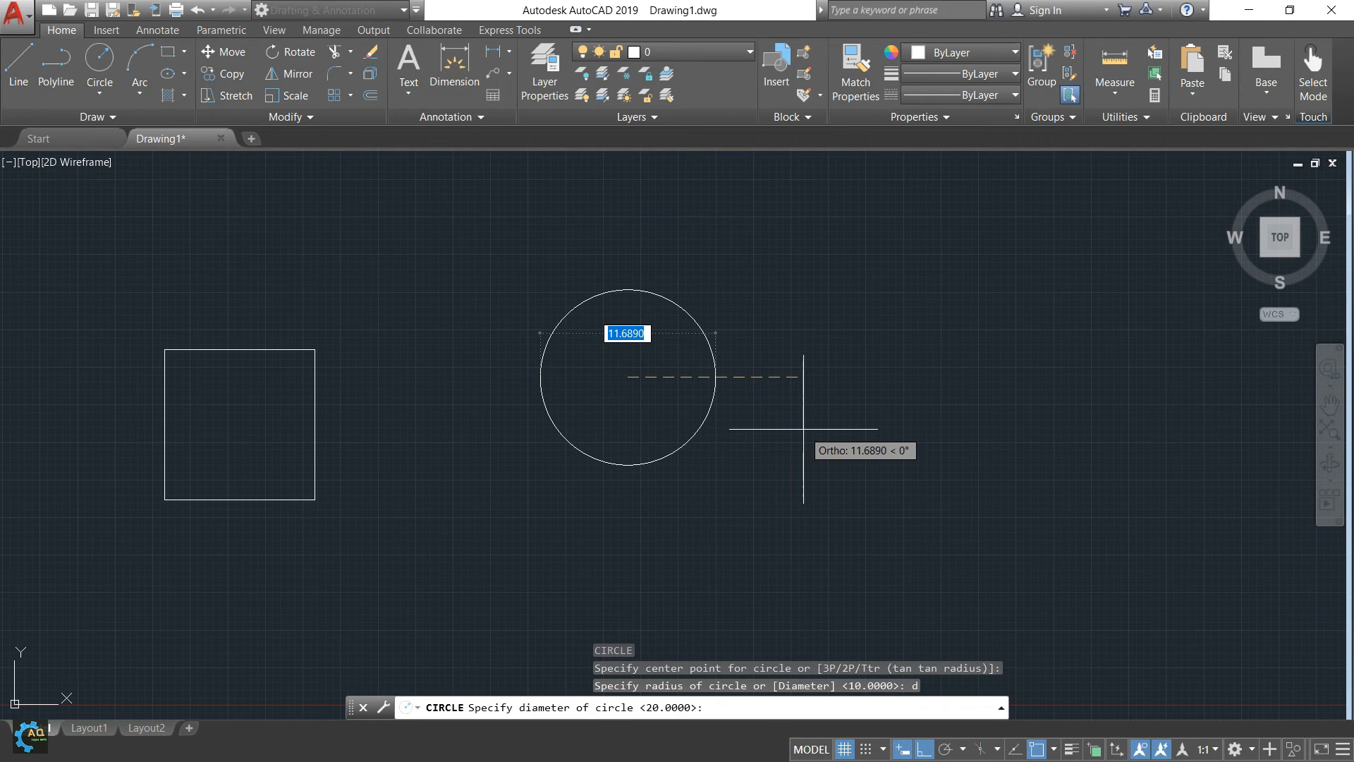
pyautogui.press('Escape')
# - Draw a circle with a diameter of 10 to the right of the square, picking its center freehand
pyautogui.write('C')
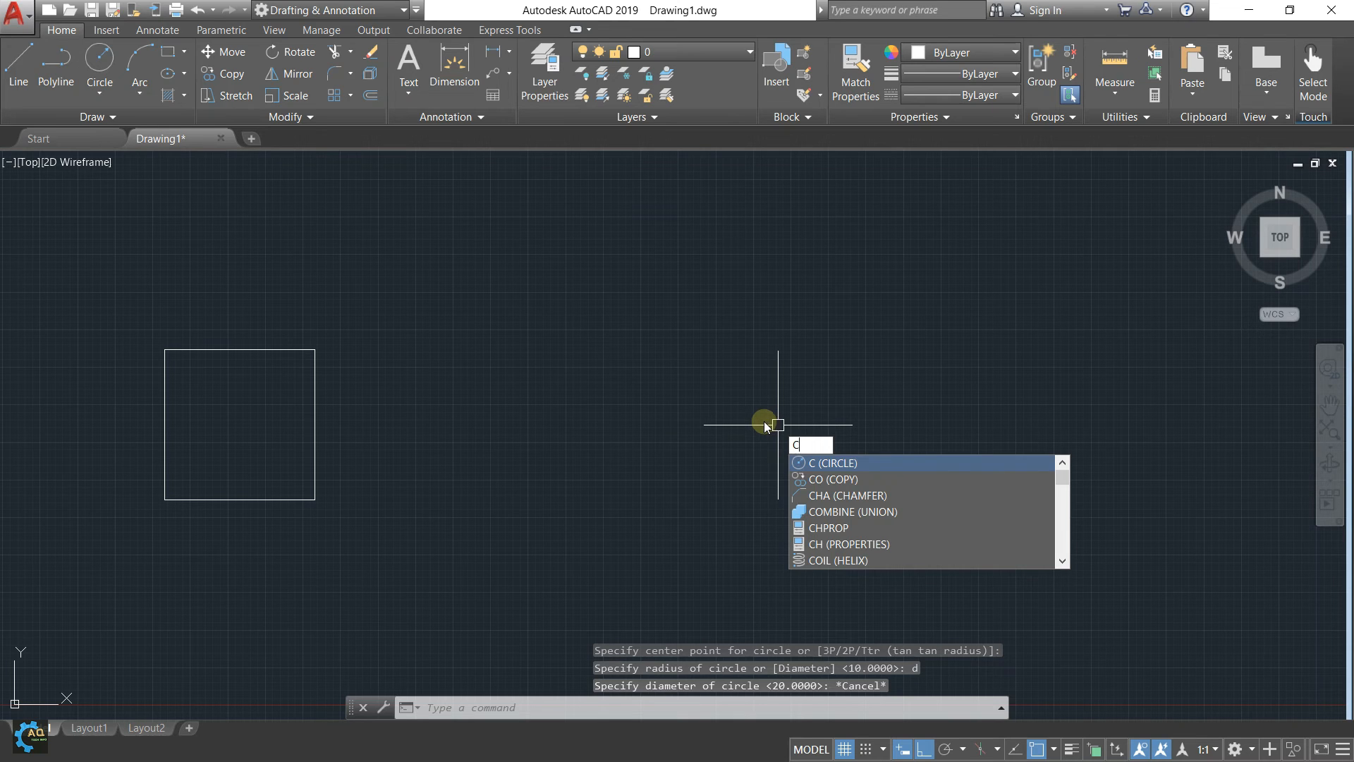
pyautogui.press('Return')
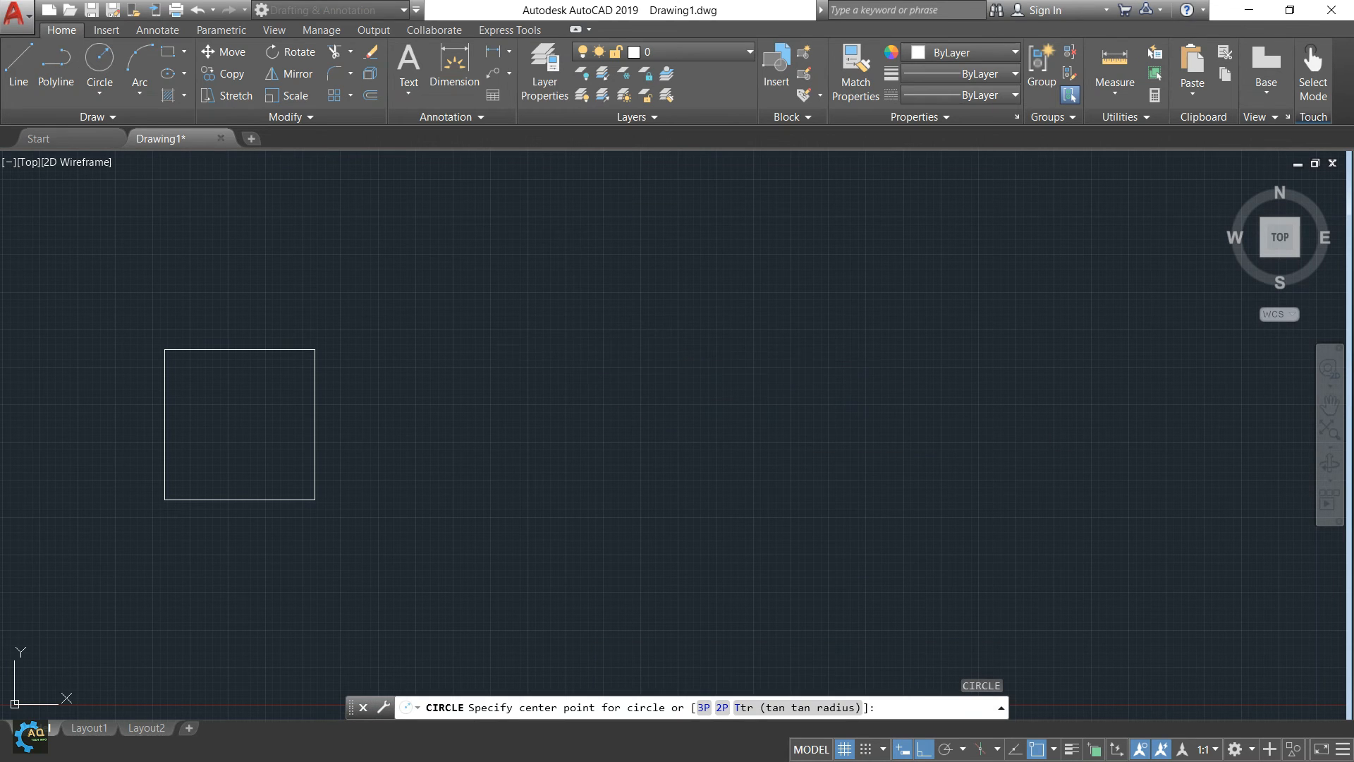
pyautogui.click(577, 345)
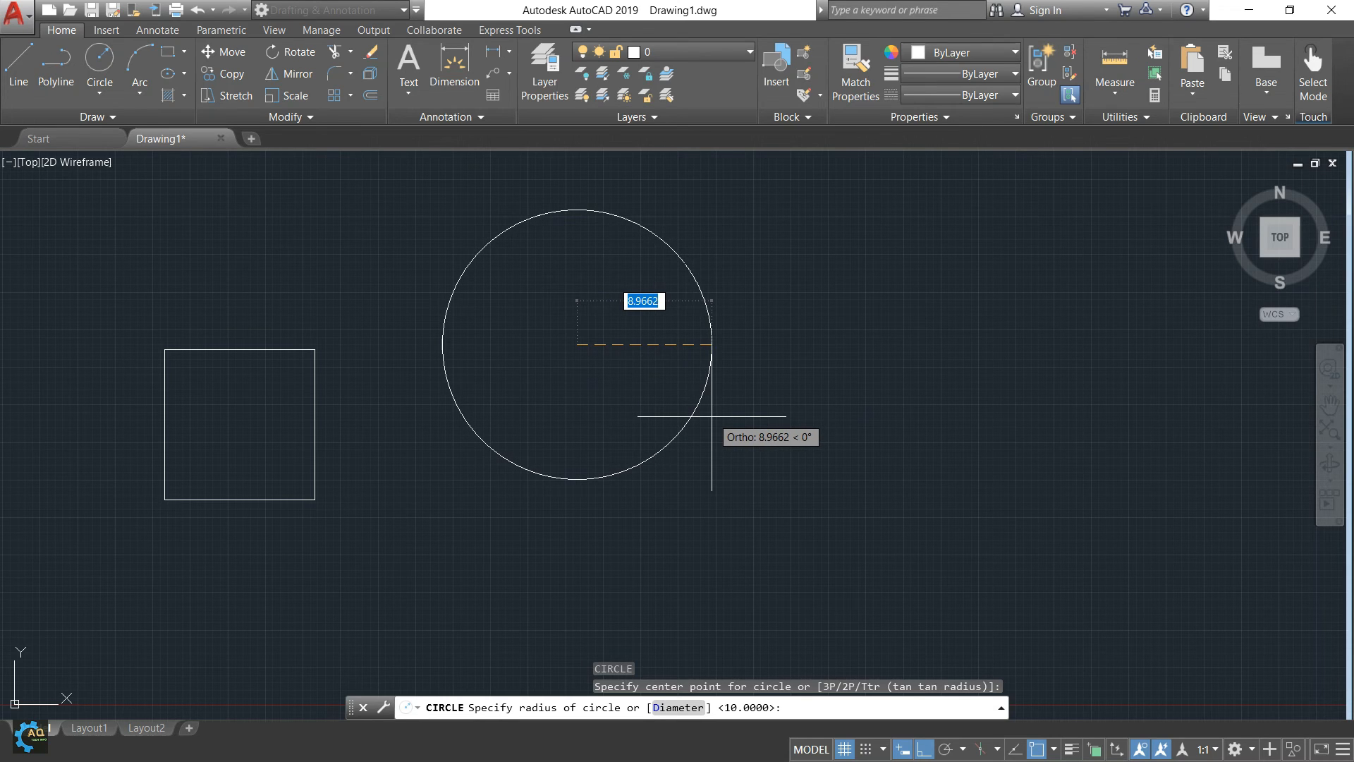
pyautogui.write('d')
pyautogui.press('Return')
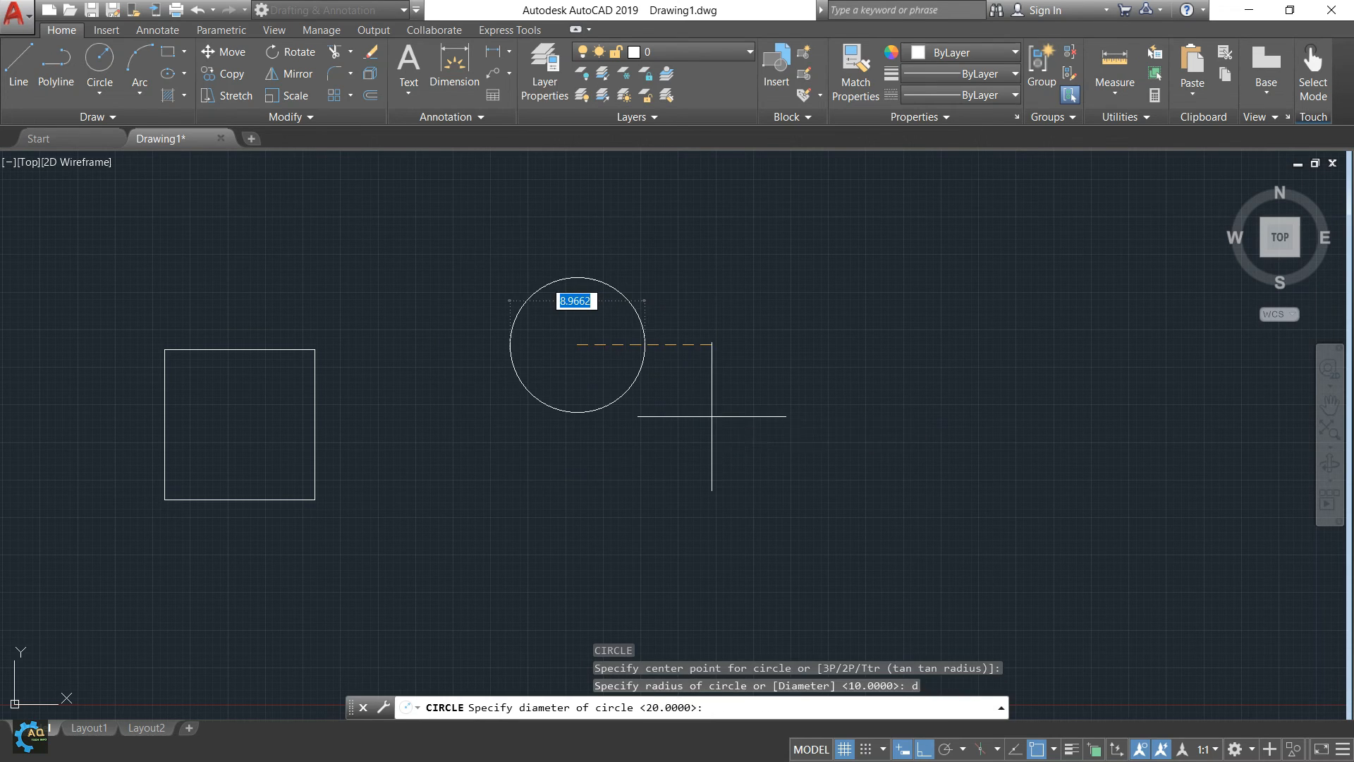
pyautogui.write('10')
pyautogui.press('Return')
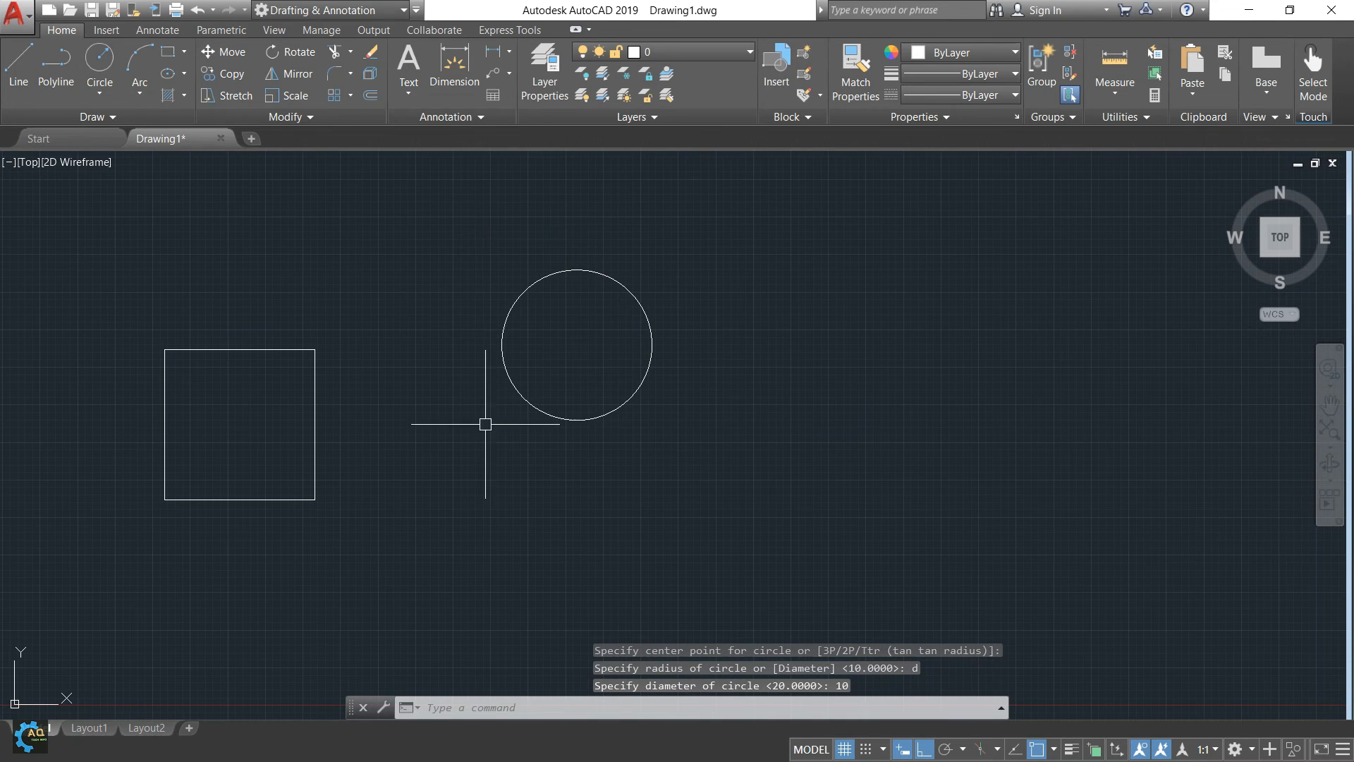
# - Erase the circle of diameter 10 beside the square
pyautogui.click(830, 267)
pyautogui.click(612, 368)
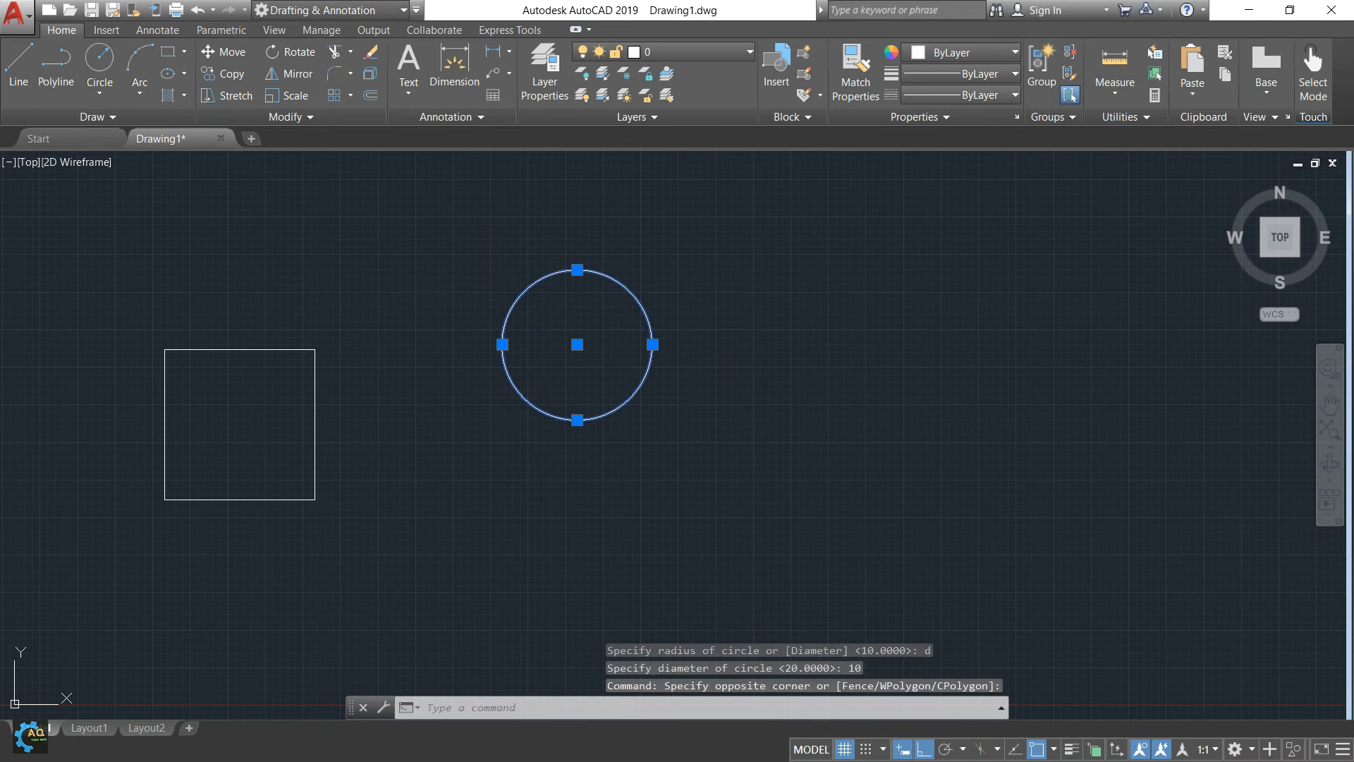
pyautogui.press('Delete')
pyautogui.click(609, 369)
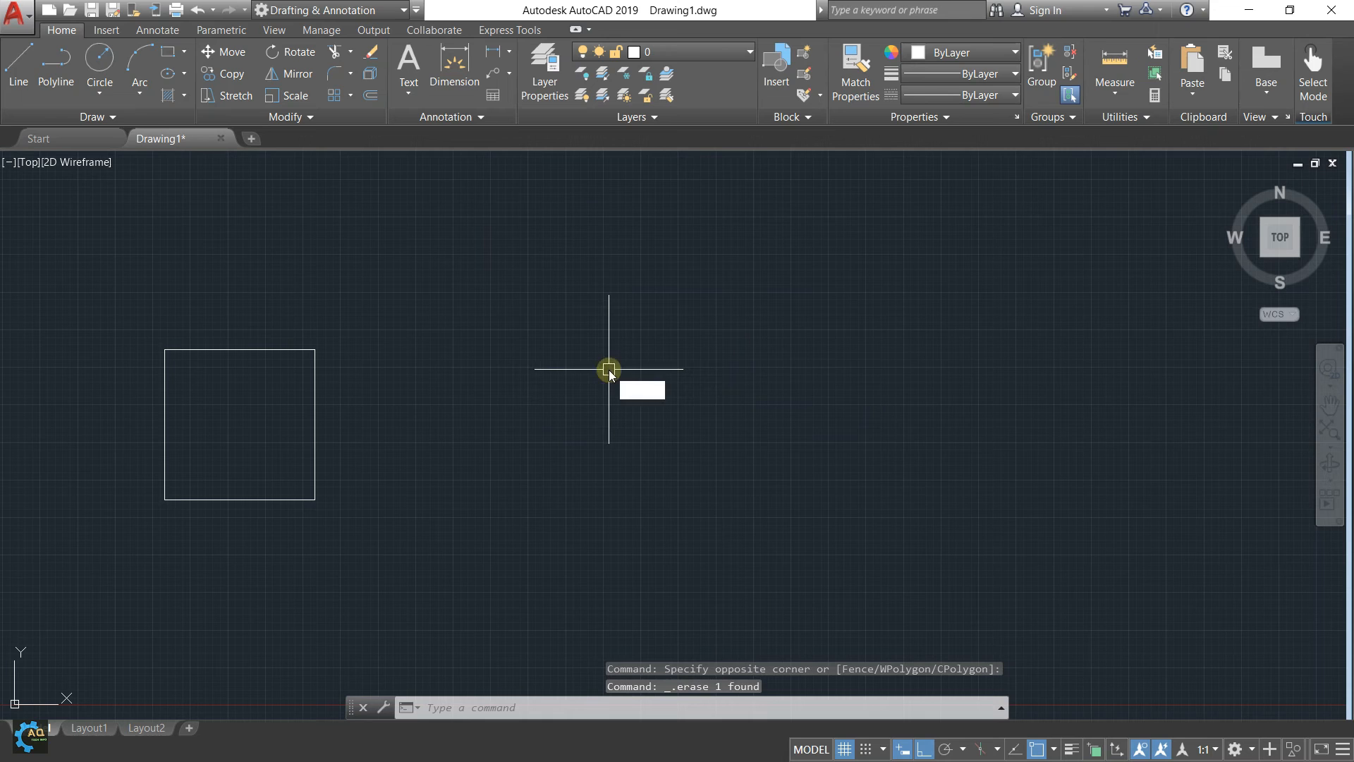
# - Draw another circle to the right of the square using the Diameter option with a value of 10
pyautogui.write('c')
pyautogui.press('Return')
pyautogui.click(555, 398)
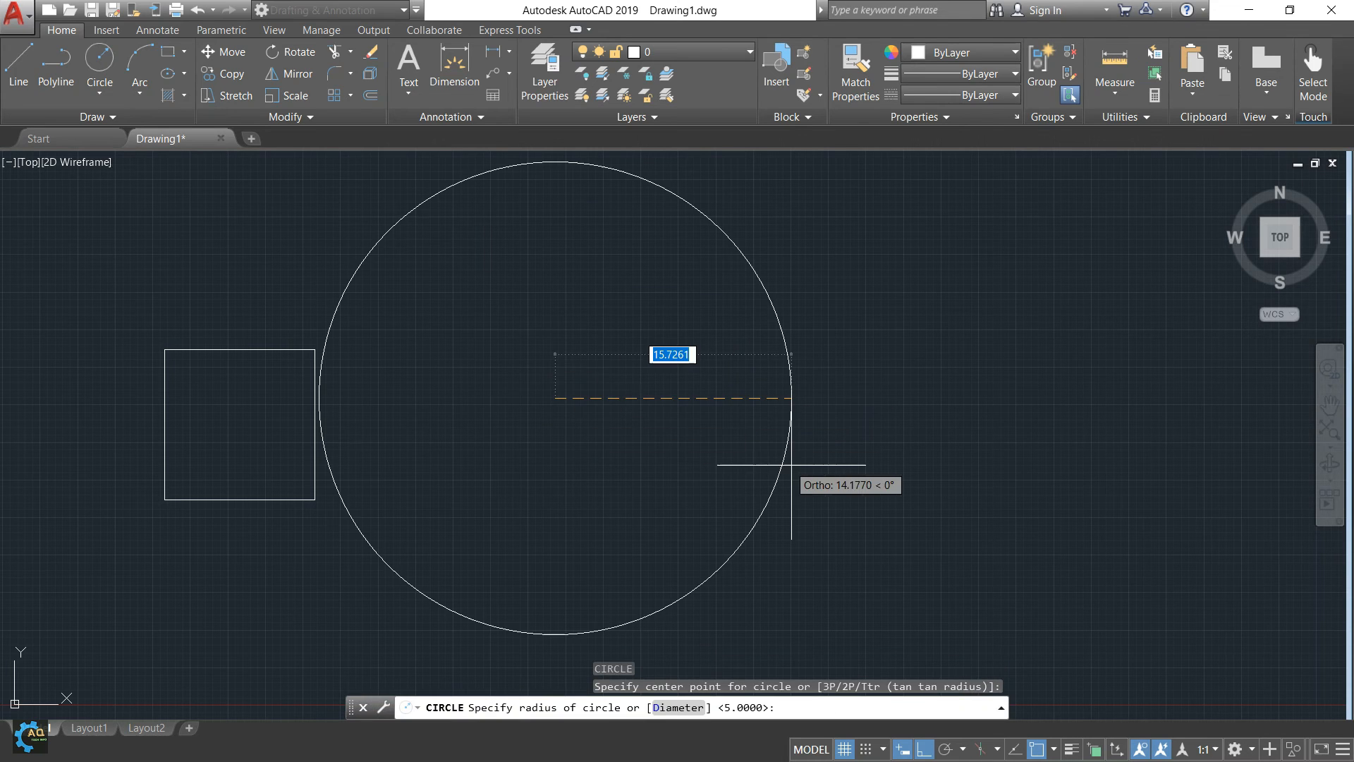
pyautogui.write('d')
pyautogui.press('Return')
pyautogui.write('10')
pyautogui.press('Return')
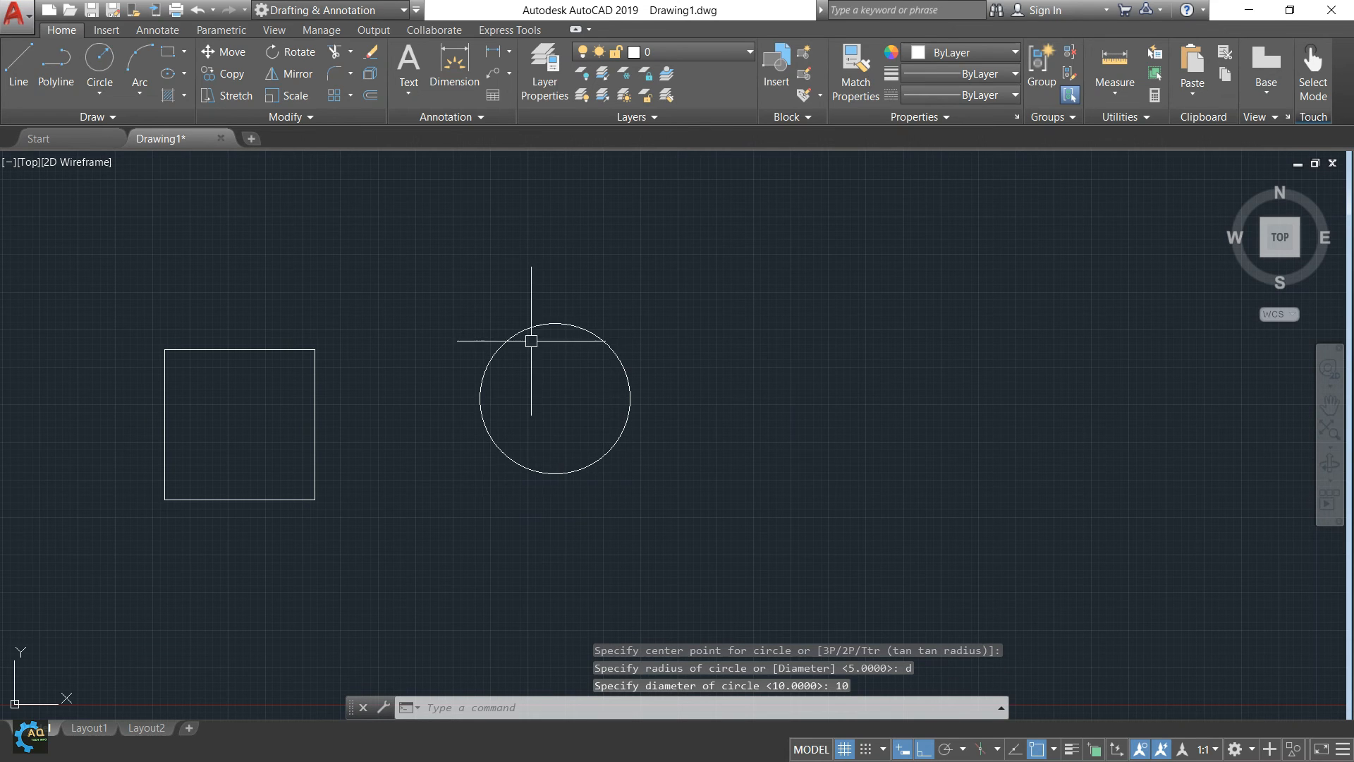
# - Erase the circle to the right of the square again
pyautogui.moveTo(616, 353); pyautogui.dragTo(719, 338, button='middle')
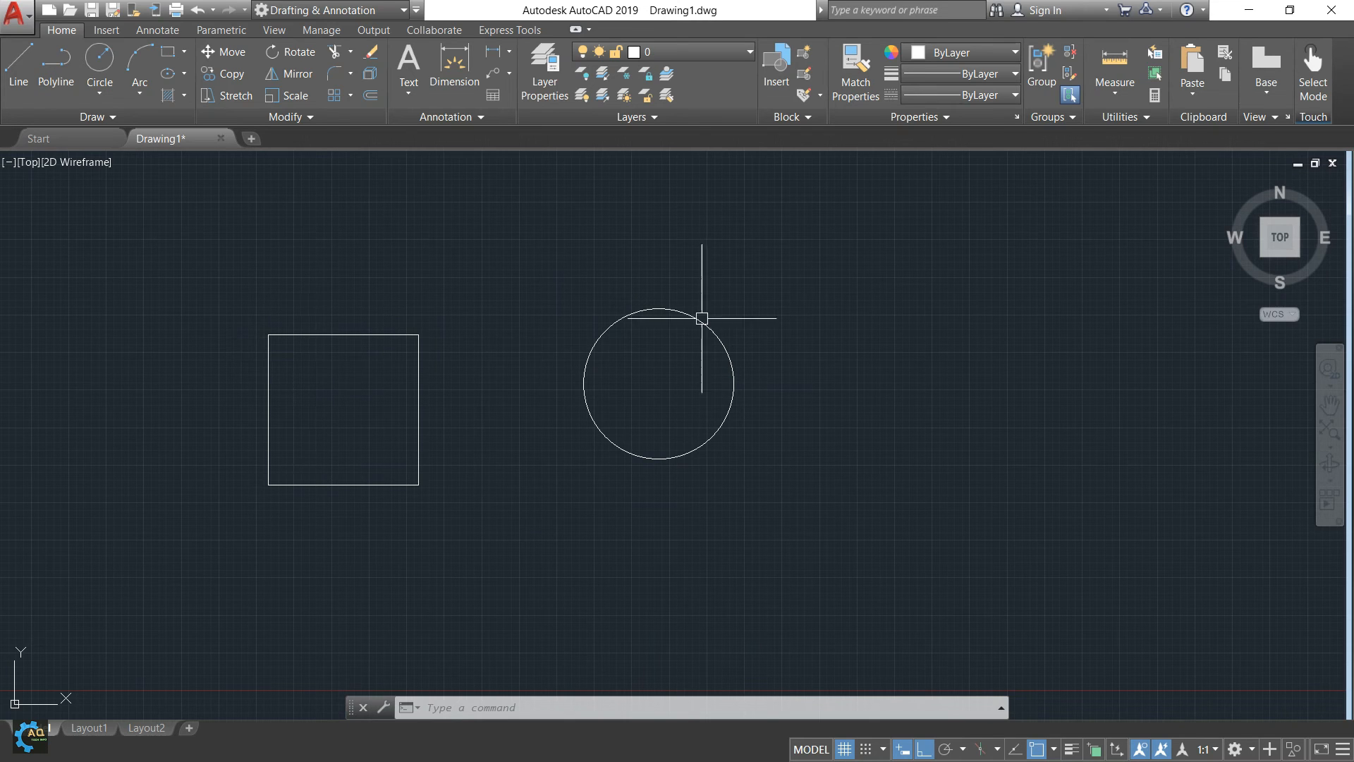
pyautogui.moveTo(728, 314); pyautogui.dragTo(680, 366)
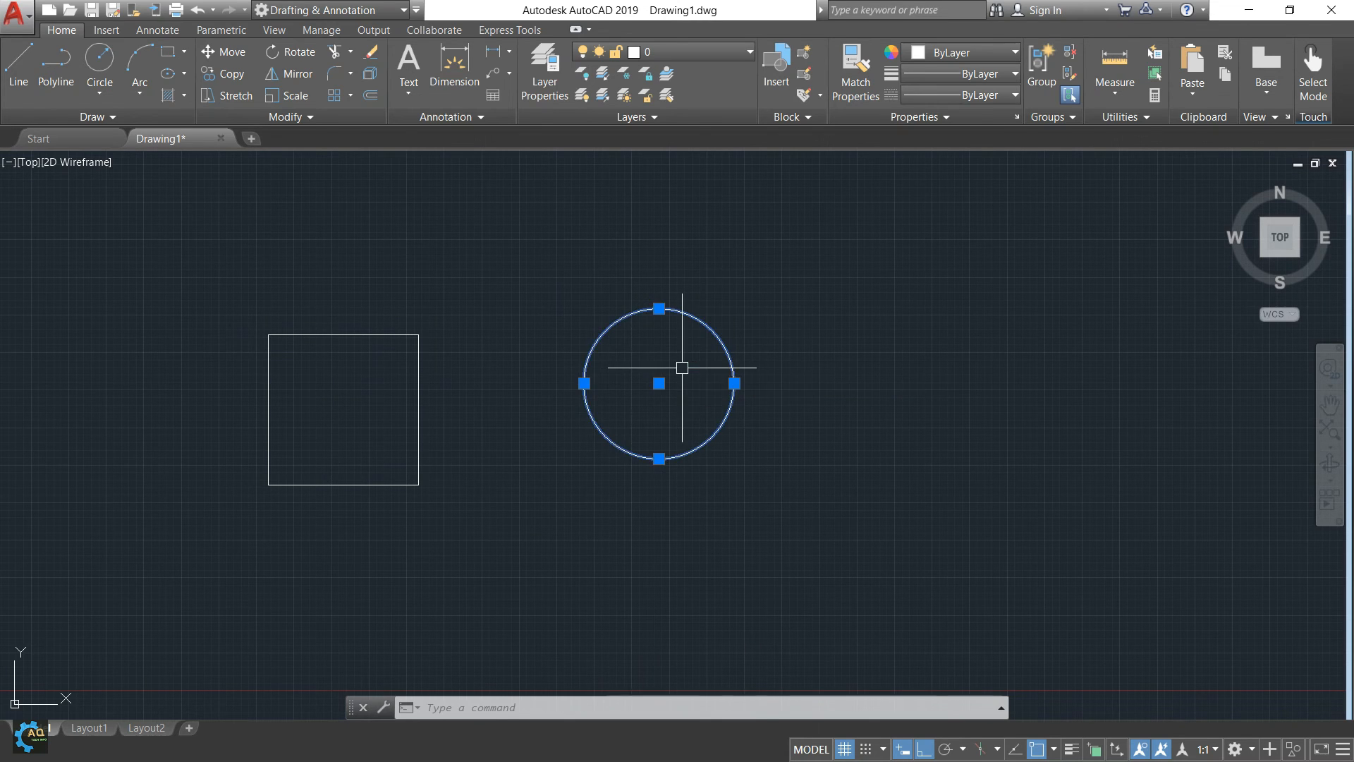
pyautogui.press('Delete')
pyautogui.moveTo(722, 355)
pyautogui.mouseDown(button='middle')
pyautogui.moveTo(625, 365)
pyautogui.moveTo(626, 401)
pyautogui.mouseUp(button='middle')
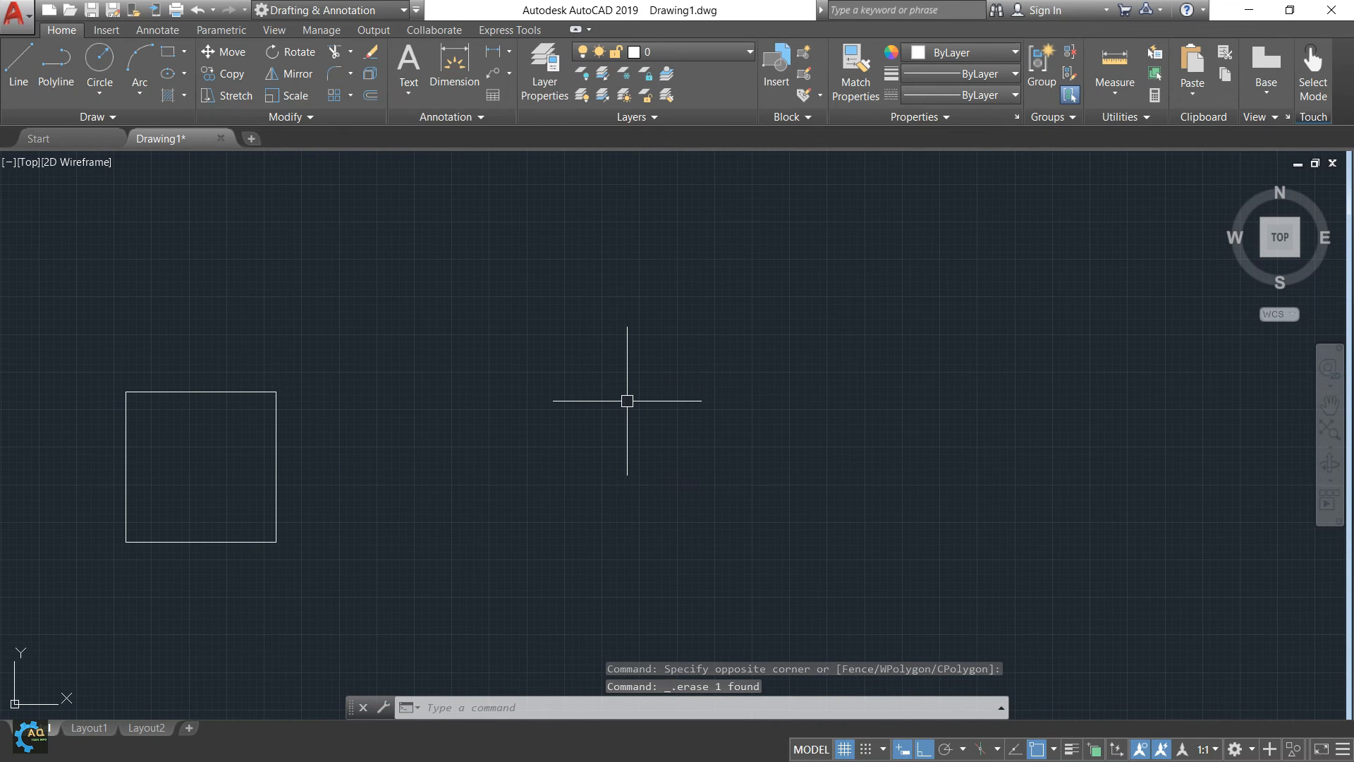
# - Draw a 20-unit horizontal line to the right of the square and a 20-unit vertical line down from its right end
pyautogui.write('l')
pyautogui.press('Return')
pyautogui.click(550, 375)
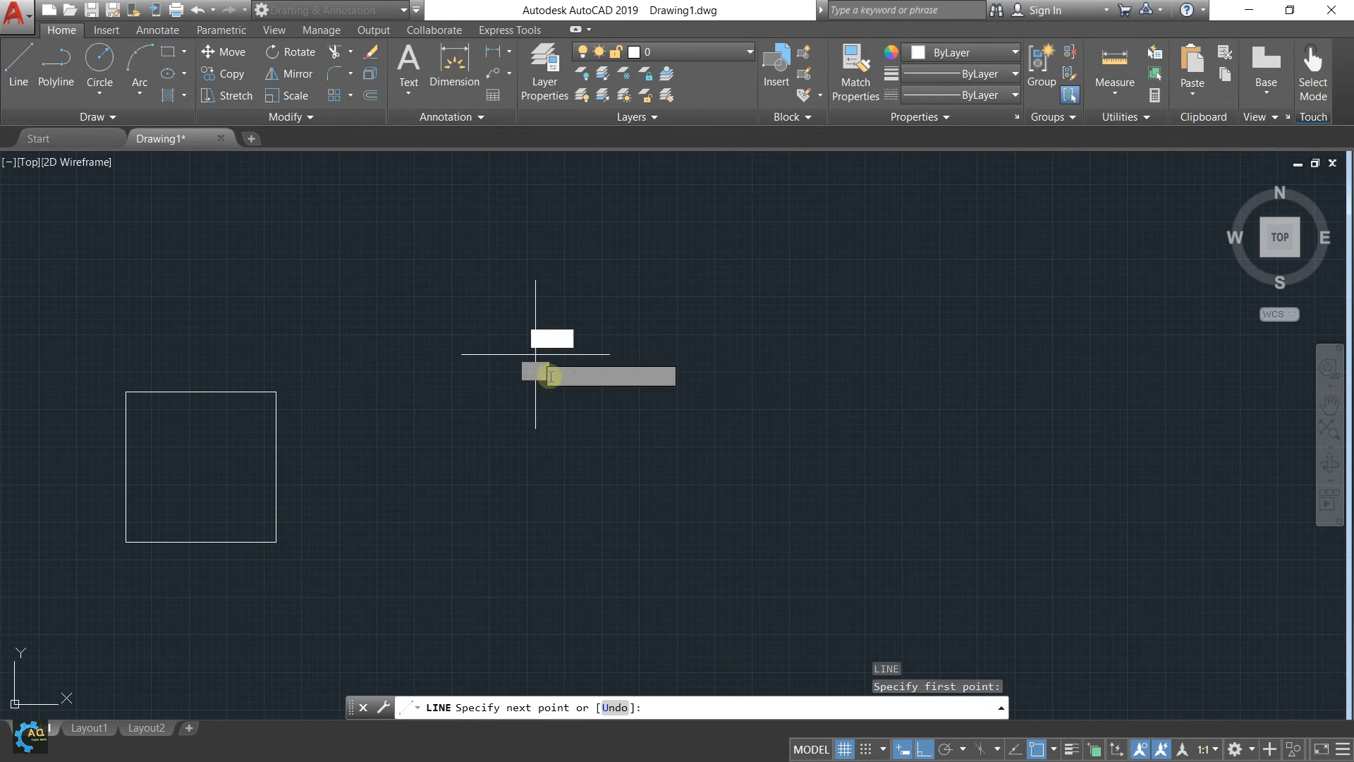
pyautogui.write('20')
pyautogui.press('Return')
pyautogui.moveTo(850, 463)
pyautogui.mouseDown(button='middle')
pyautogui.moveTo(783, 462)
pyautogui.moveTo(781, 326)
pyautogui.mouseUp(button='middle')
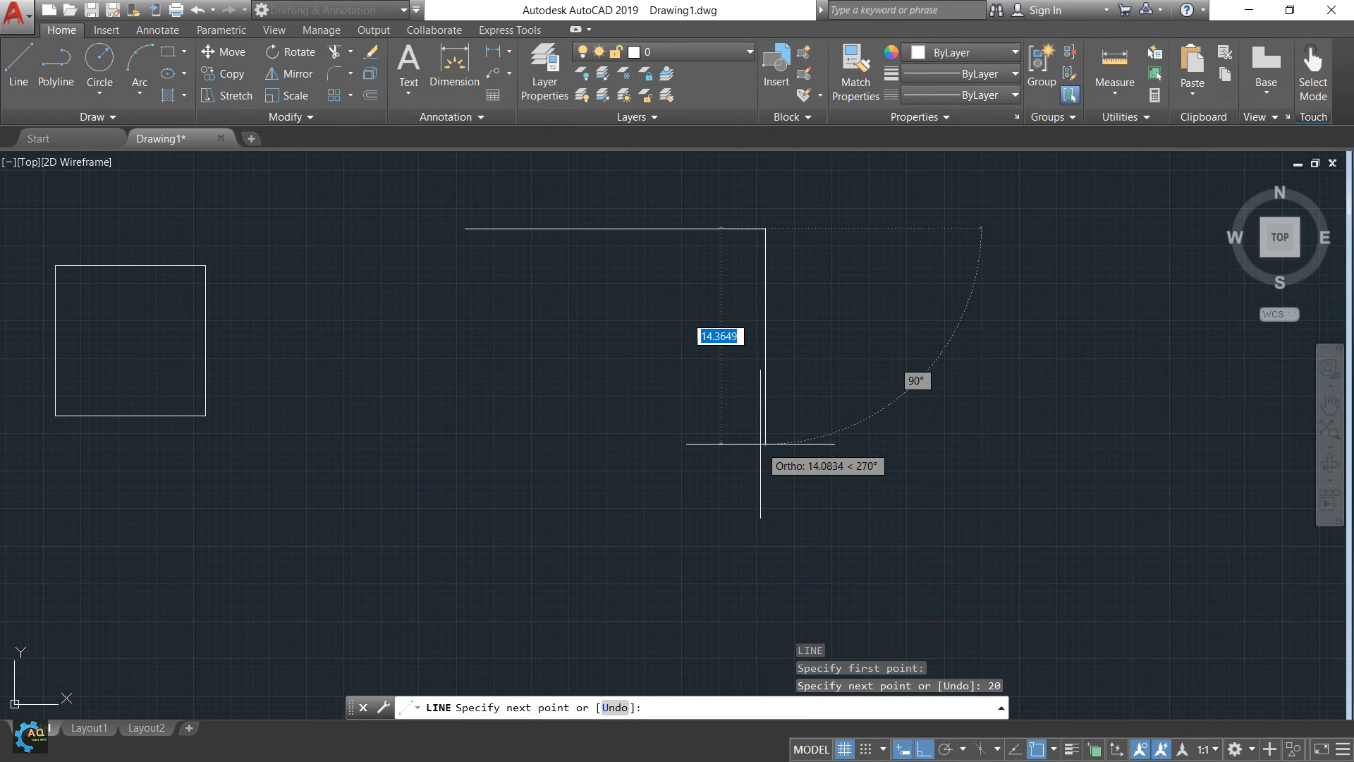
pyautogui.write('2')
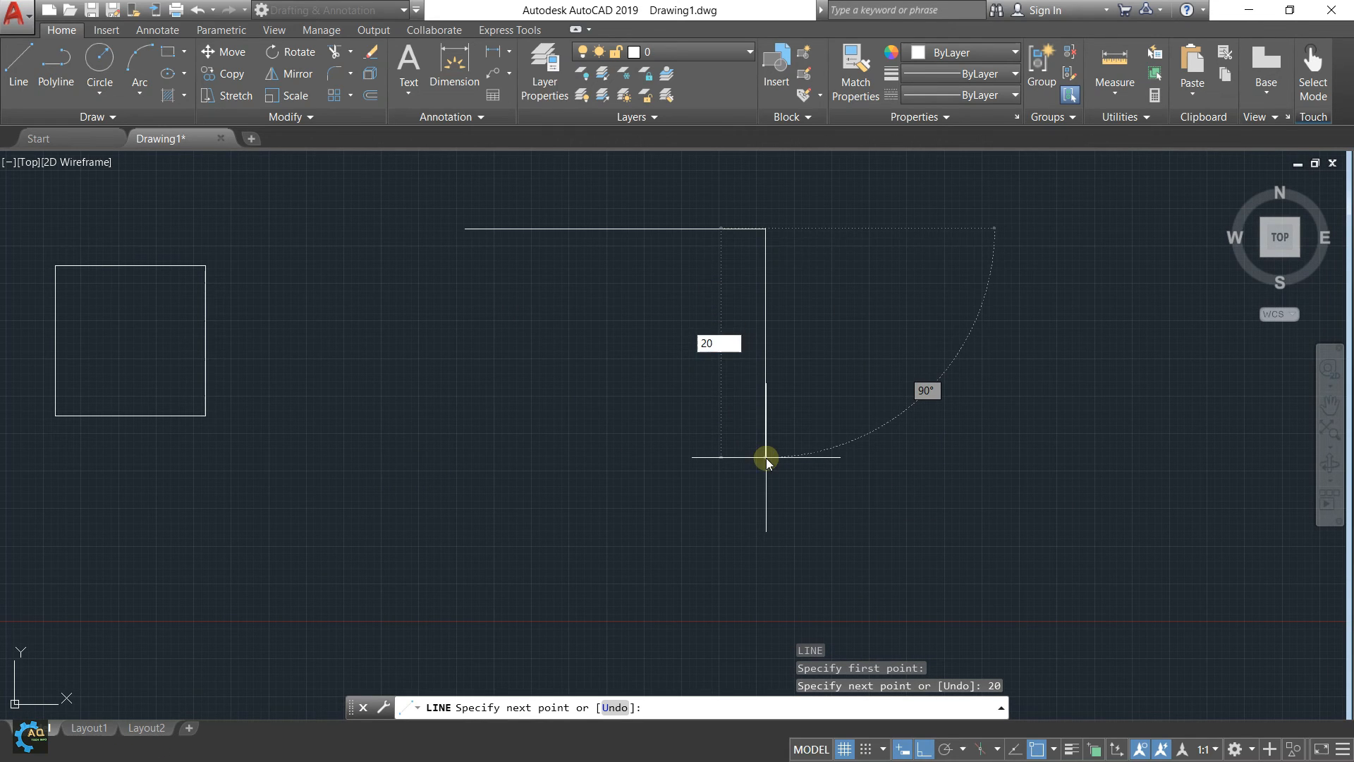
pyautogui.write('0')
pyautogui.press('Return')
pyautogui.press('Escape')
# - Examine the horizontal and vertical lines as separate objects by selecting and deselecting each one
pyautogui.moveTo(691, 445); pyautogui.dragTo(707, 463, button='middle')
pyautogui.click(746, 267)
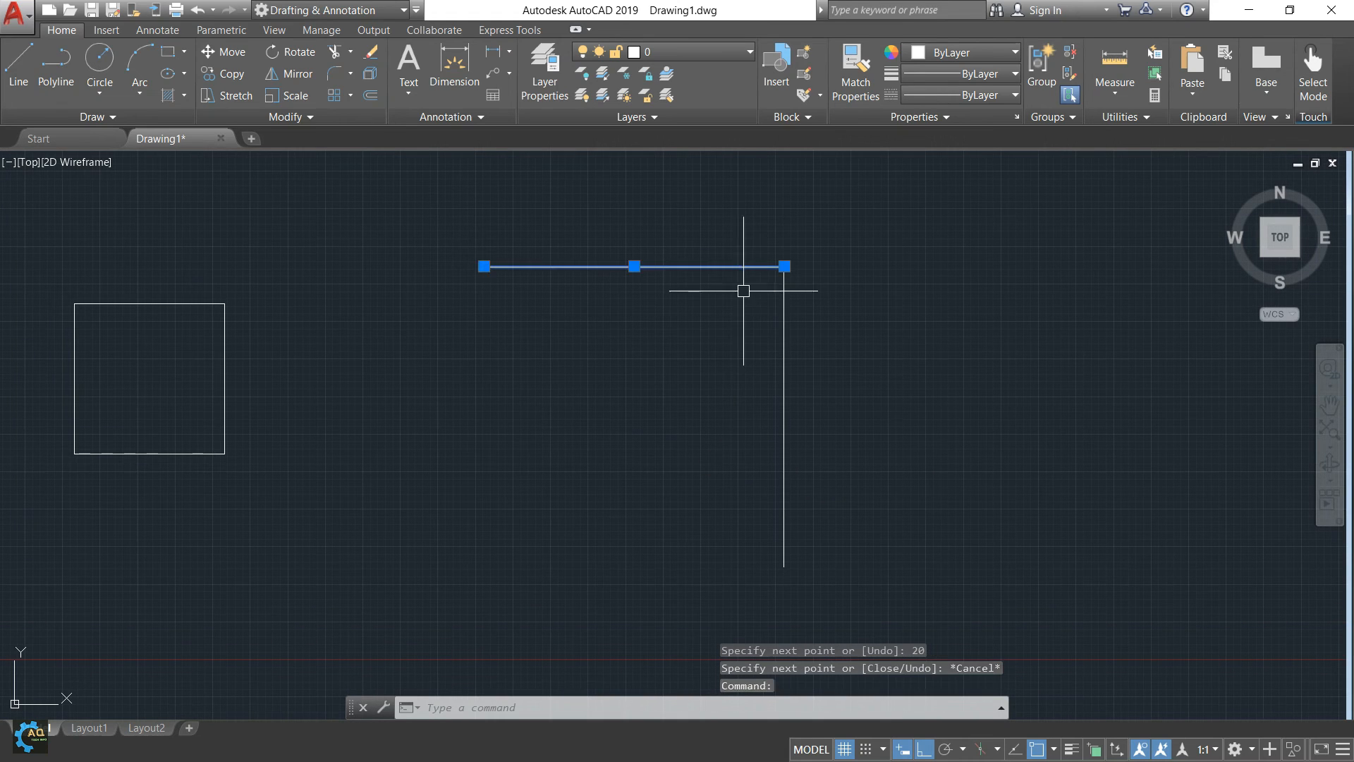
pyautogui.press('Escape')
pyautogui.click(783, 372)
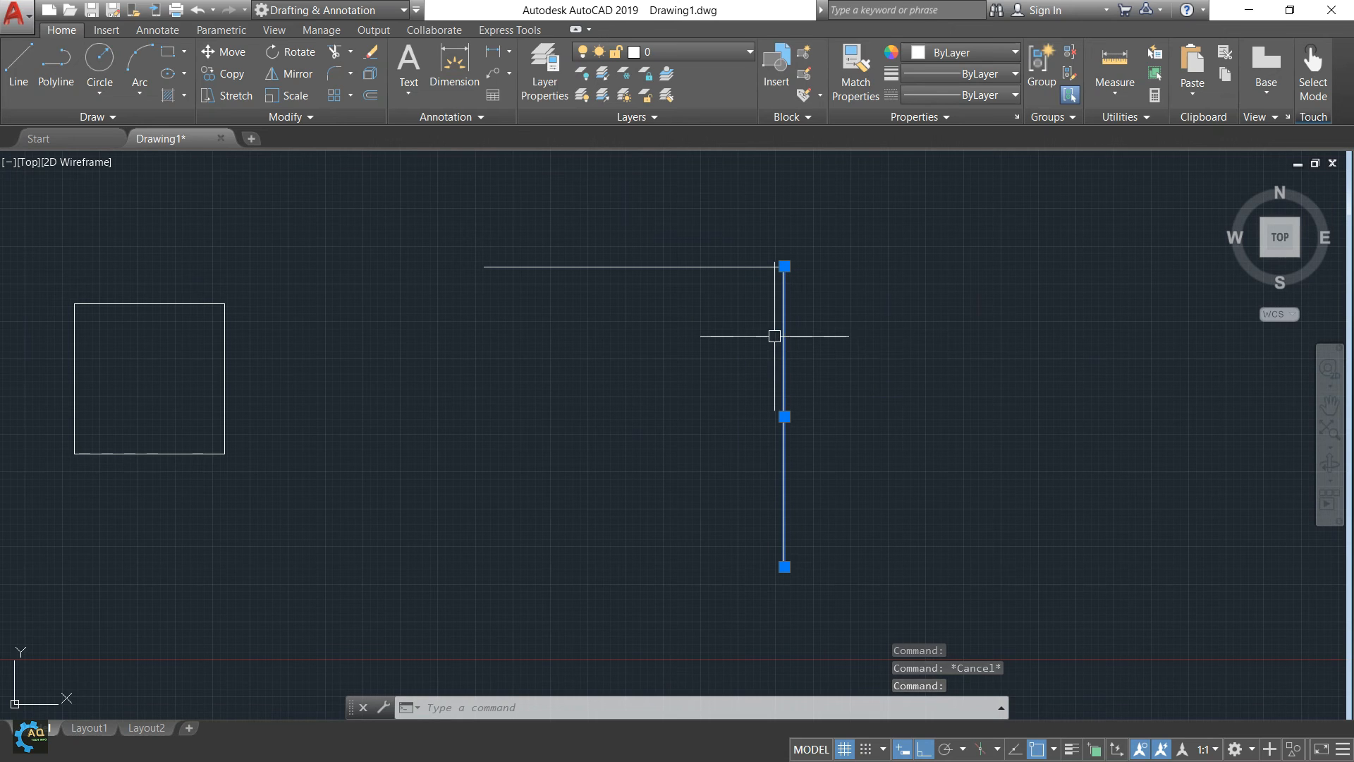
pyautogui.press('Escape')
pyautogui.moveTo(816, 353); pyautogui.dragTo(793, 358, button='middle')
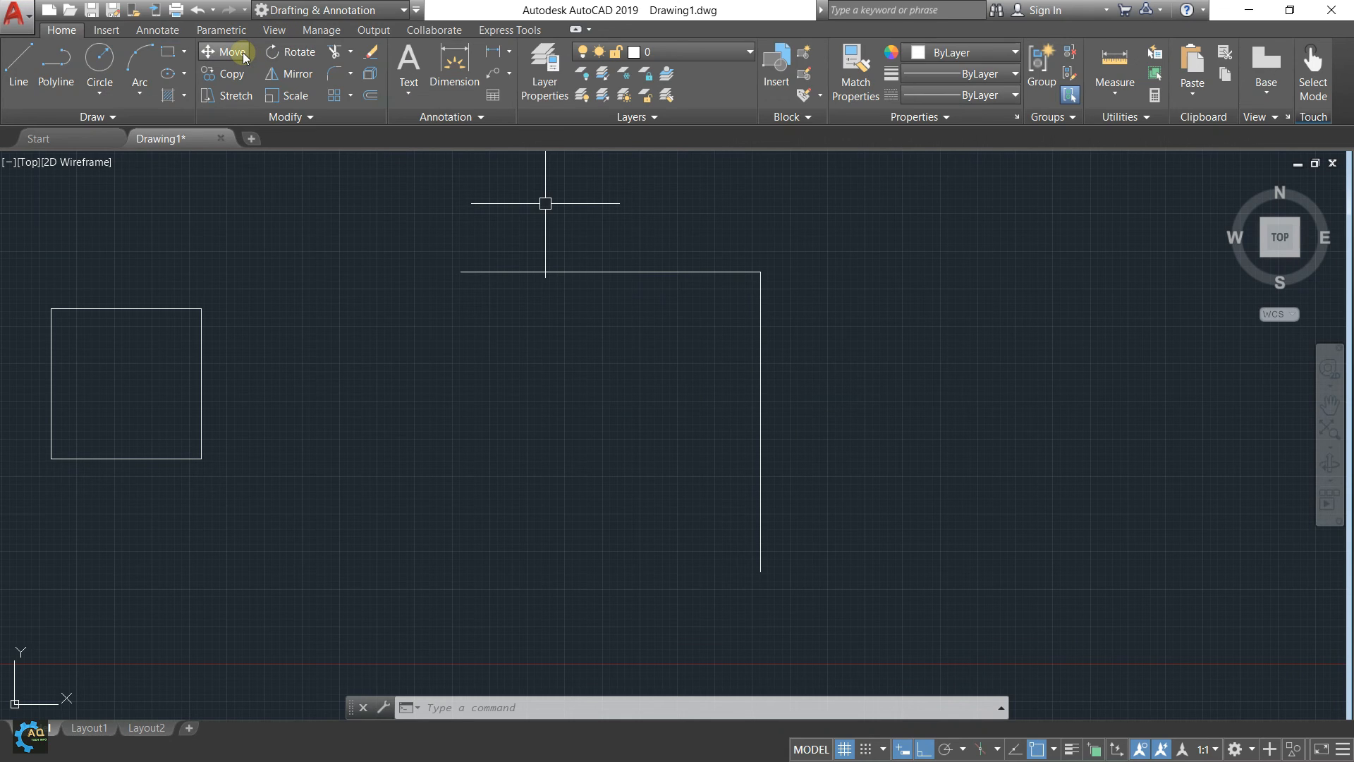
pyautogui.click(764, 383)
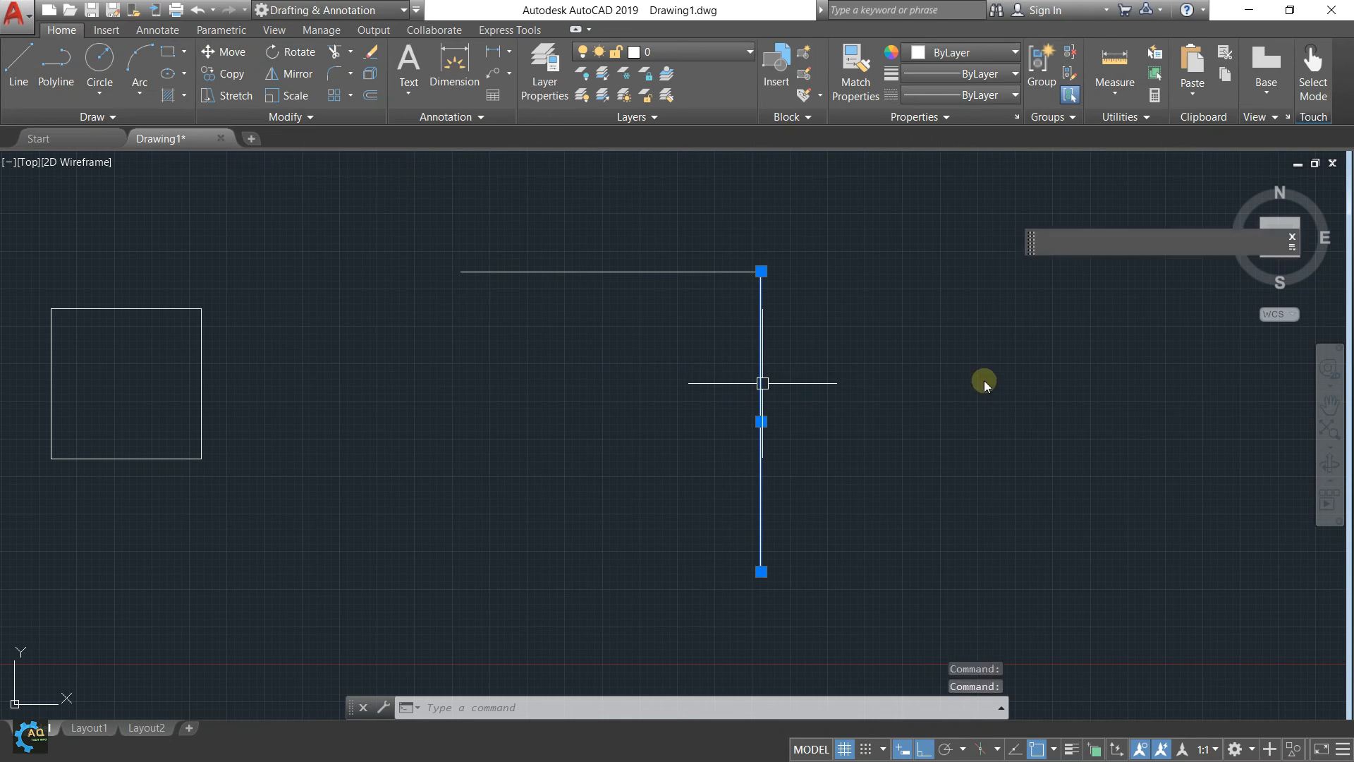
pyautogui.moveTo(982, 380); pyautogui.dragTo(940, 422, button='middle')
pyautogui.press('Escape')
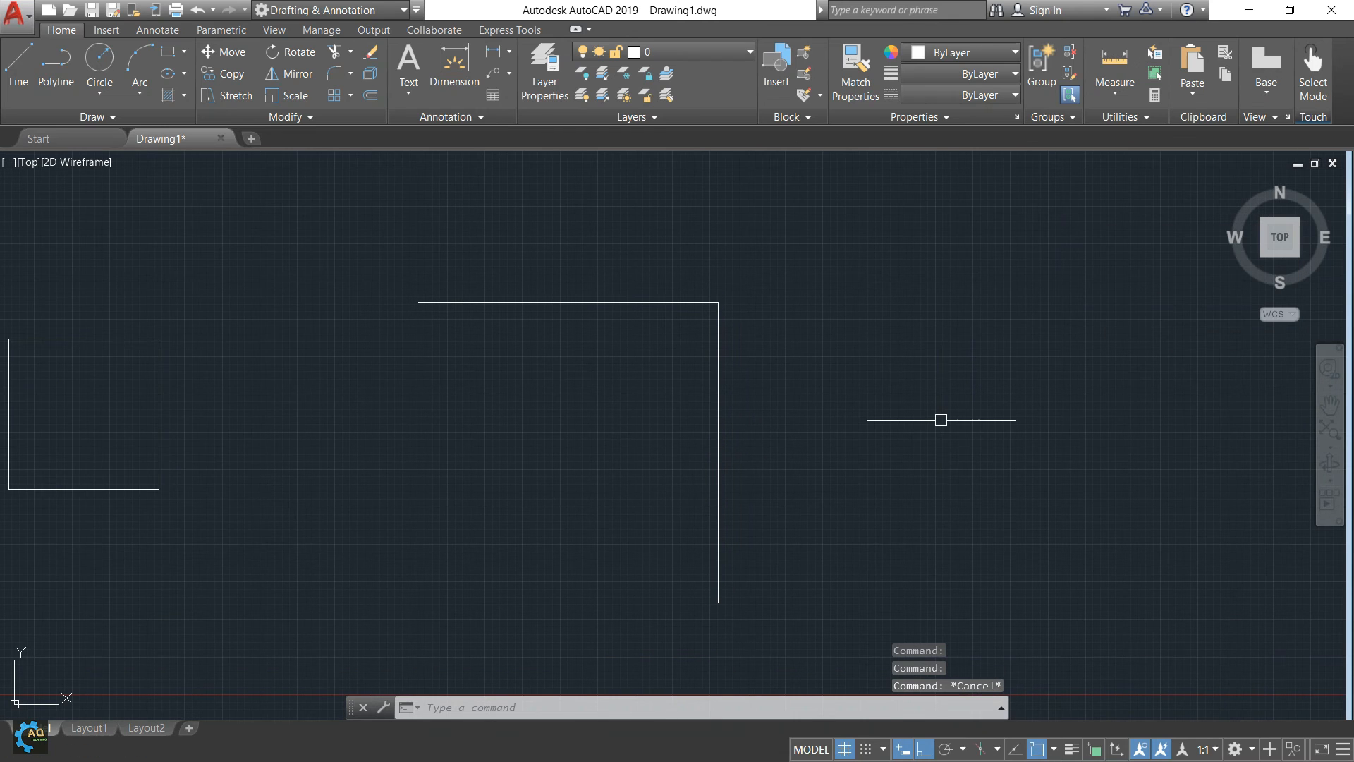
pyautogui.write('m')
pyautogui.press('Return')
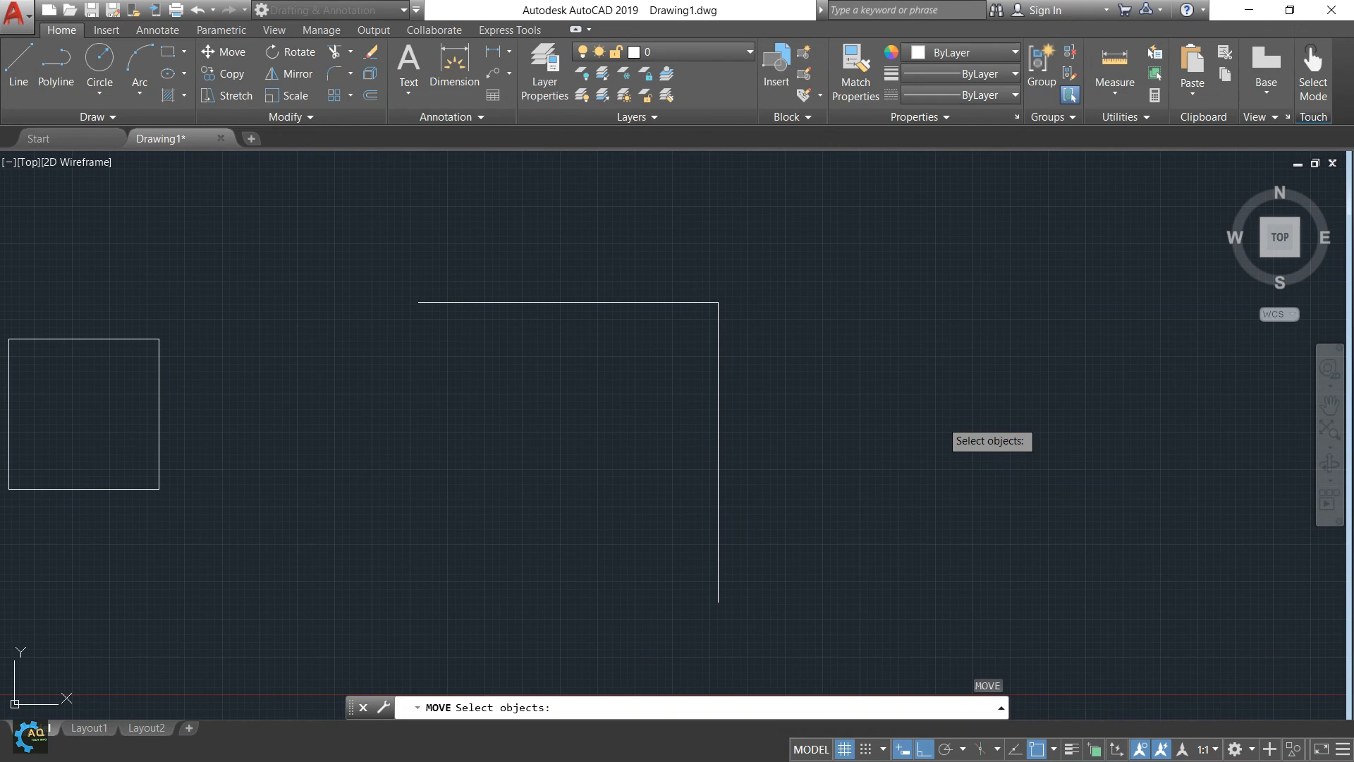
pyautogui.press('Escape')
# - Move the vertical line by its midpoint onto the midpoint of the horizontal line, with Ortho turned off
pyautogui.write('m')
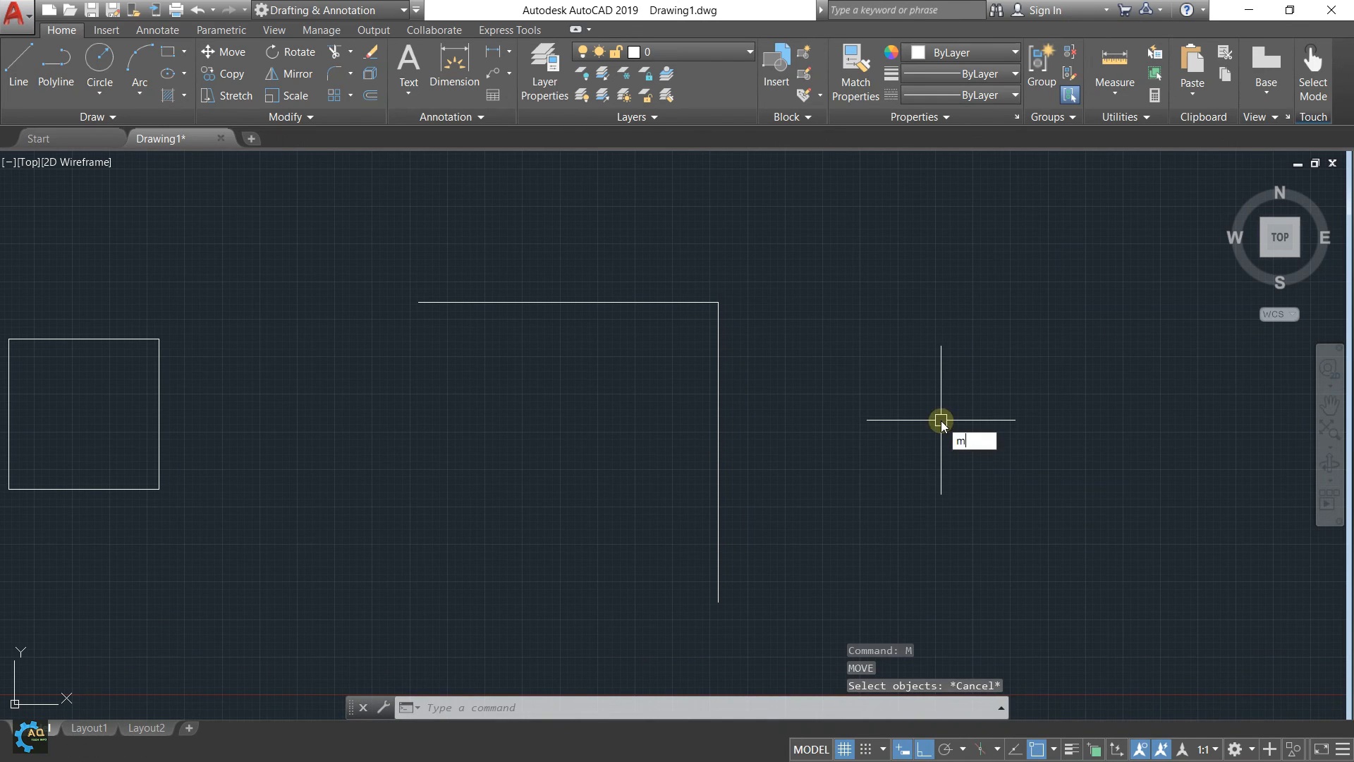
pyautogui.press('Return')
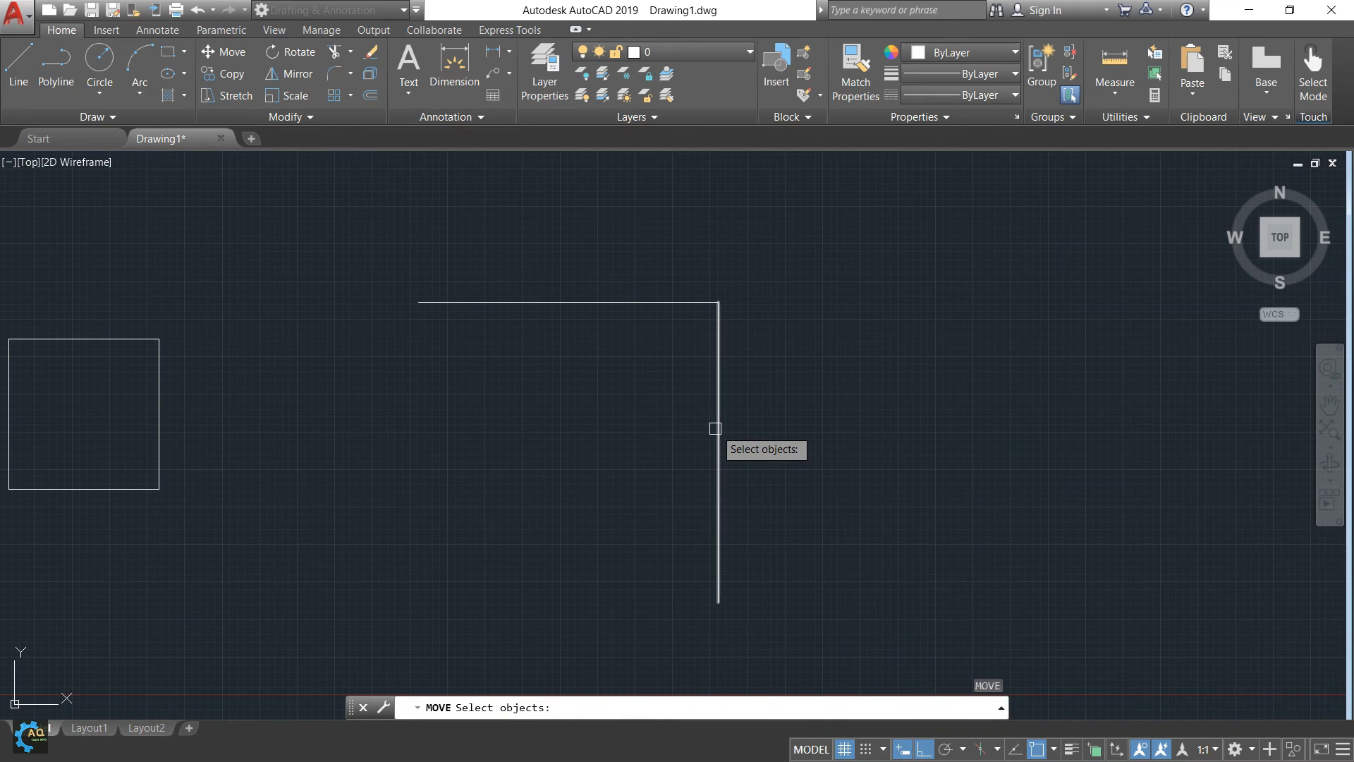
pyautogui.click(715, 428)
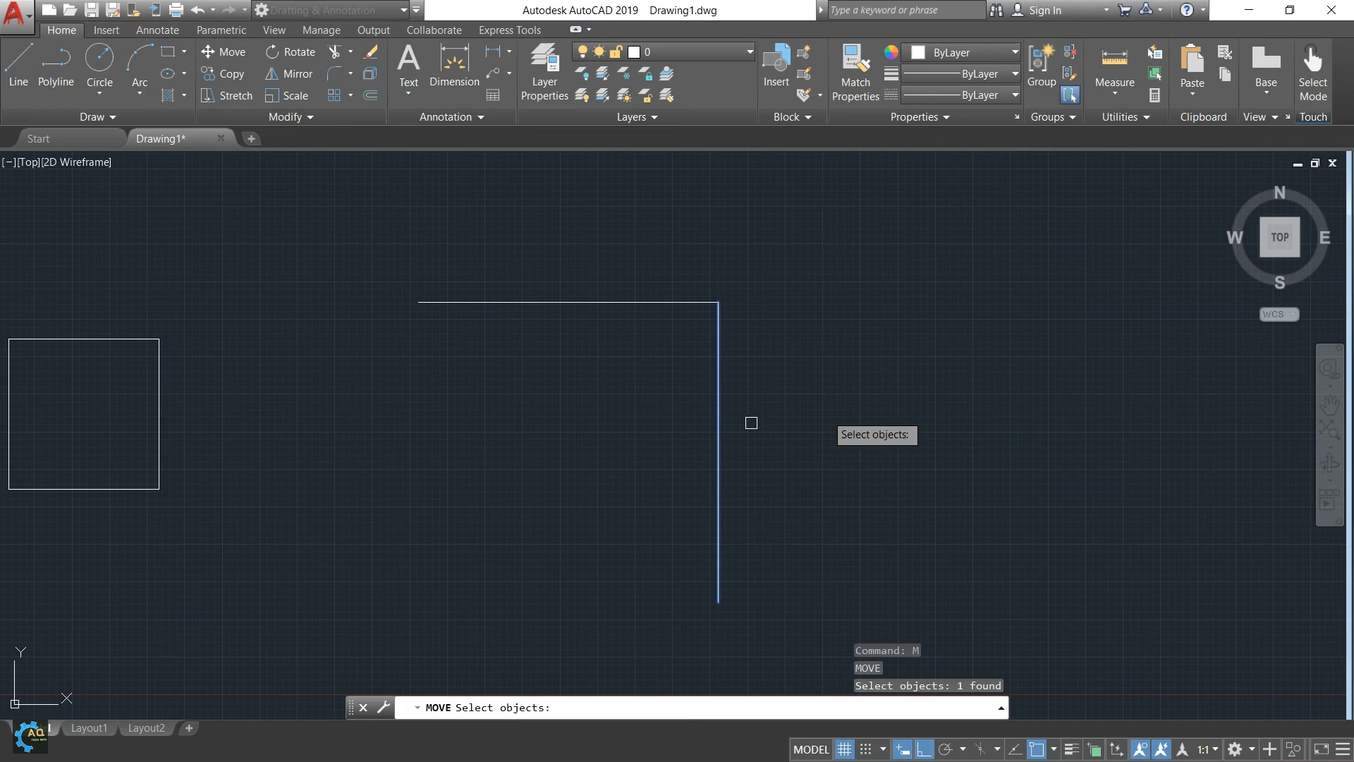
pyautogui.press('Return')
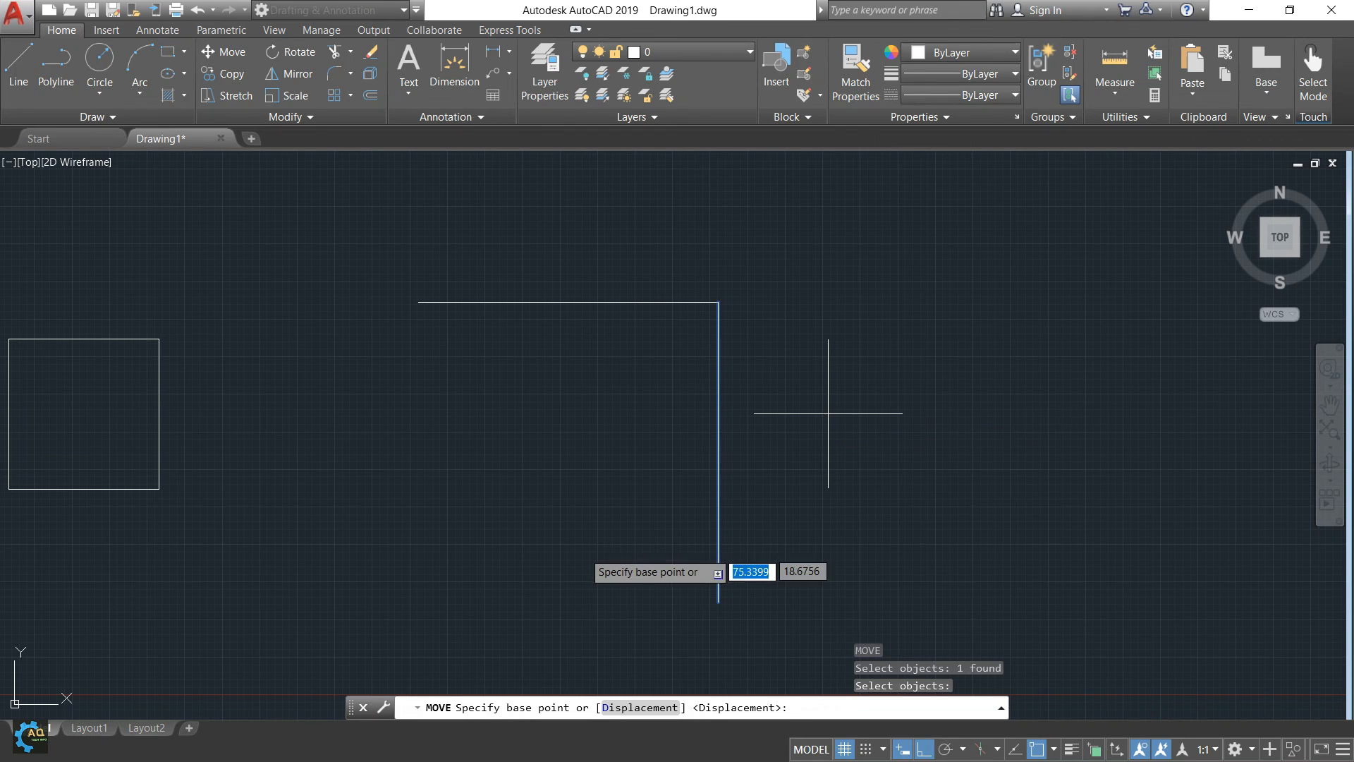
pyautogui.click(719, 451)
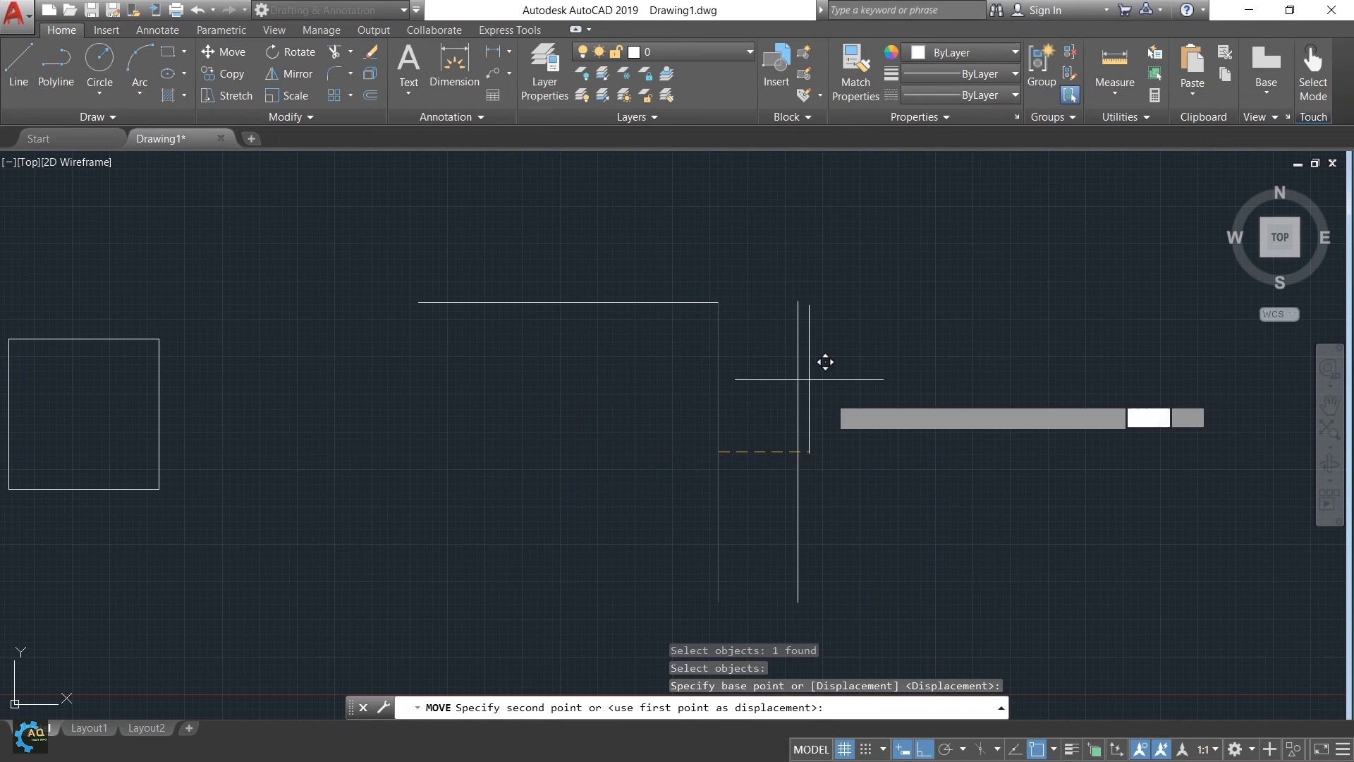
pyautogui.click(927, 746)
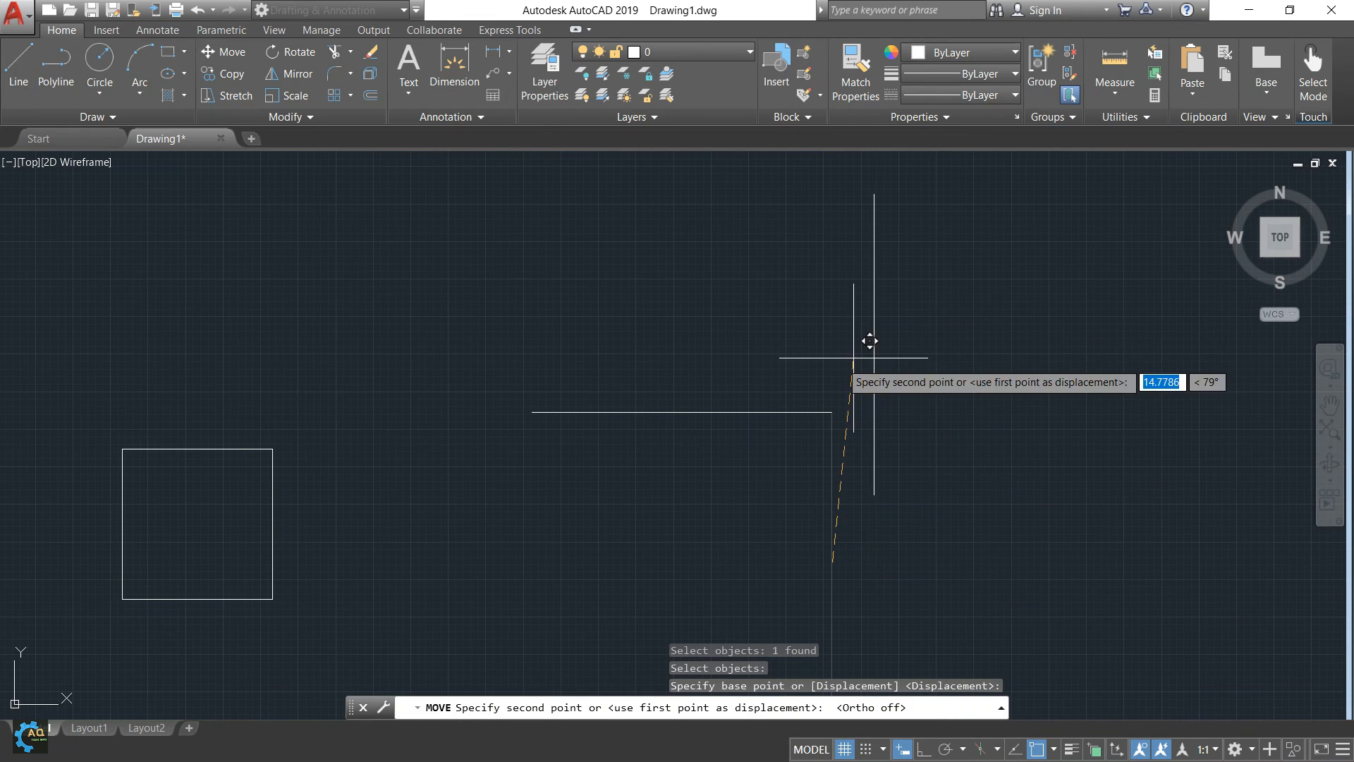
pyautogui.click(697, 395)
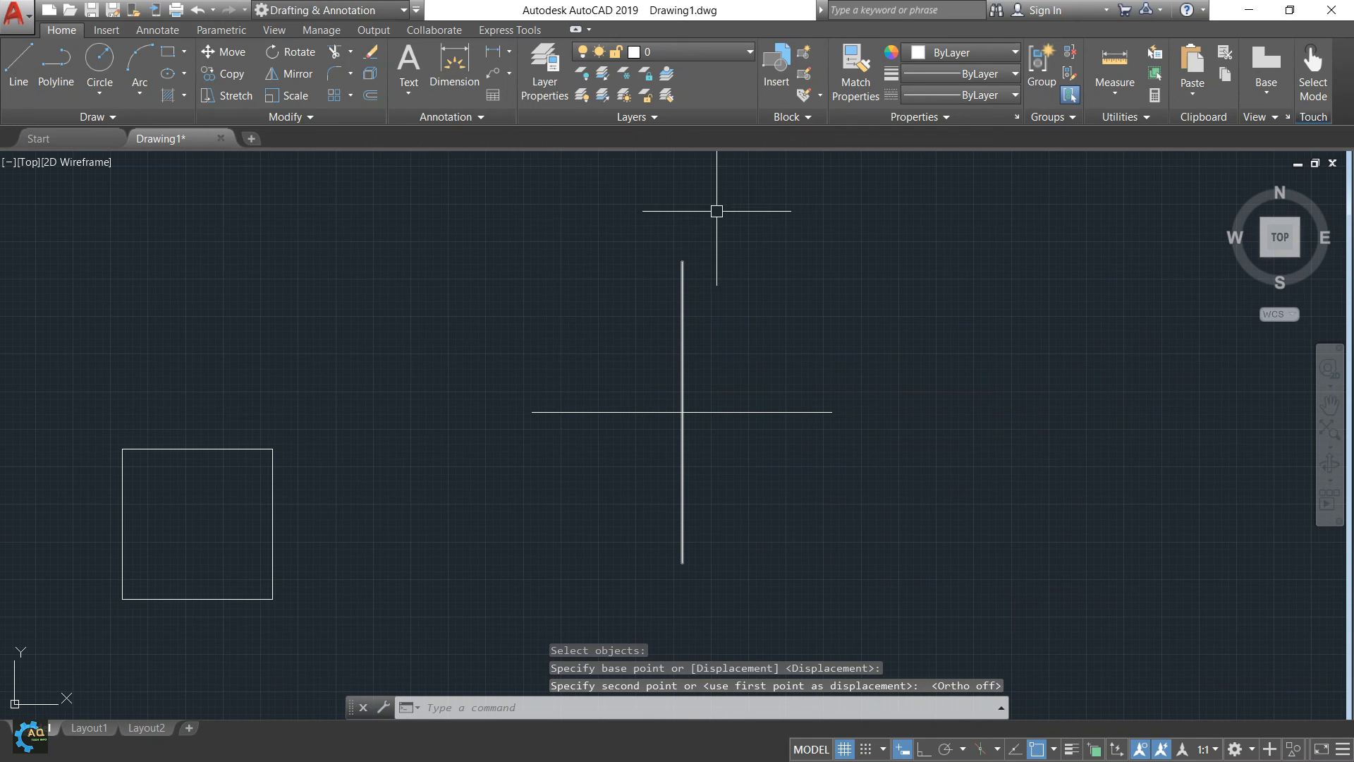
# - Draw a circle of radius 5 centered on the upper end of the vertical line
pyautogui.moveTo(861, 378)
pyautogui.mouseDown(button='middle')
pyautogui.moveTo(864, 402)
pyautogui.moveTo(870, 357)
pyautogui.moveTo(895, 344)
pyautogui.mouseUp(button='middle')
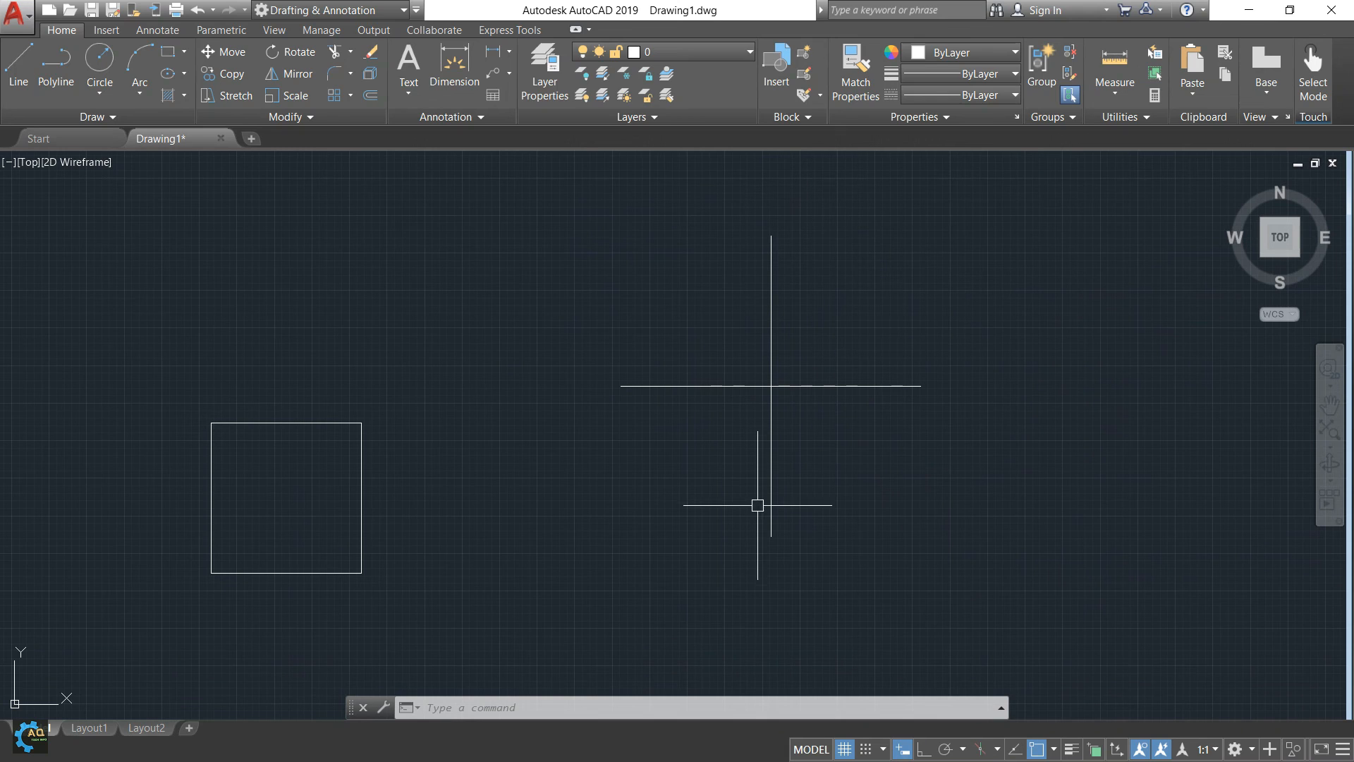
pyautogui.moveTo(867, 508); pyautogui.dragTo(867, 533, button='middle')
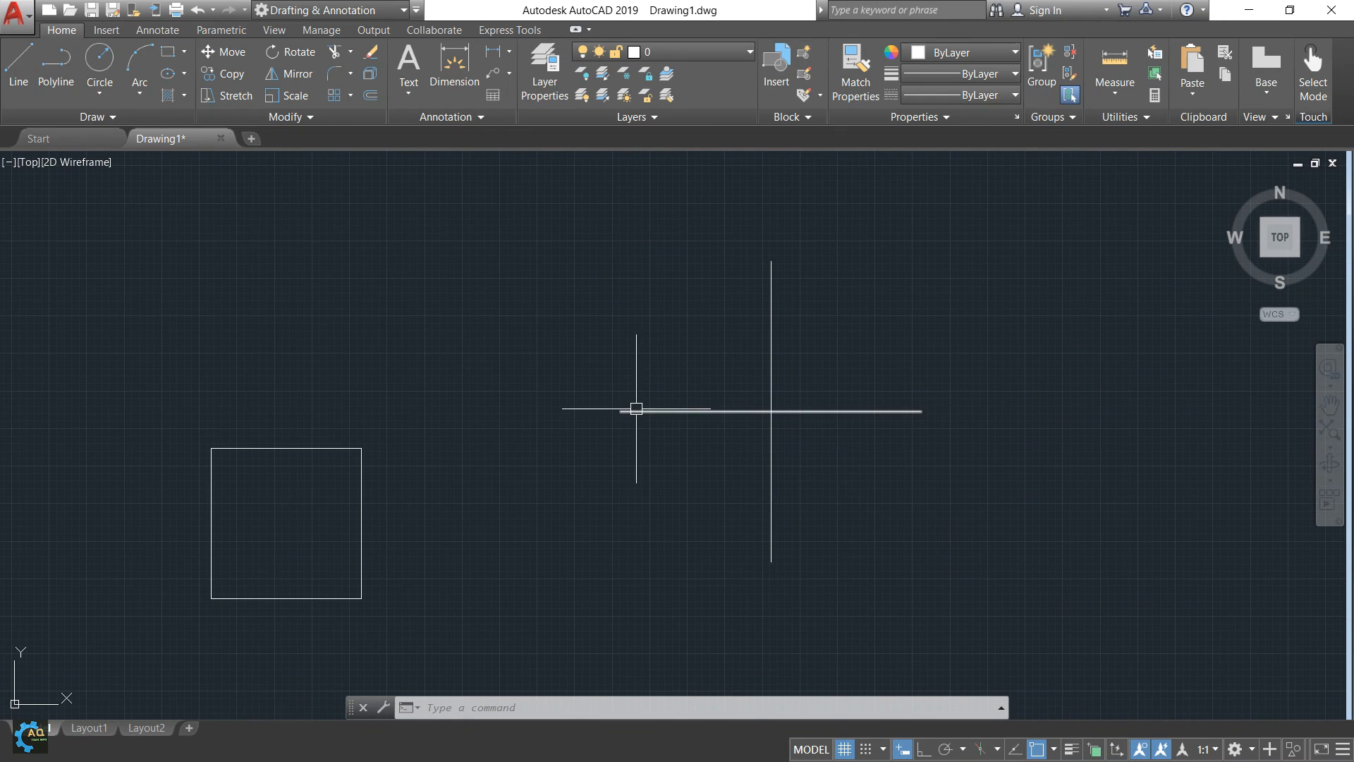
pyautogui.moveTo(665, 461); pyautogui.dragTo(662, 459, button='middle')
pyautogui.moveTo(786, 383); pyautogui.dragTo(737, 413, button='middle')
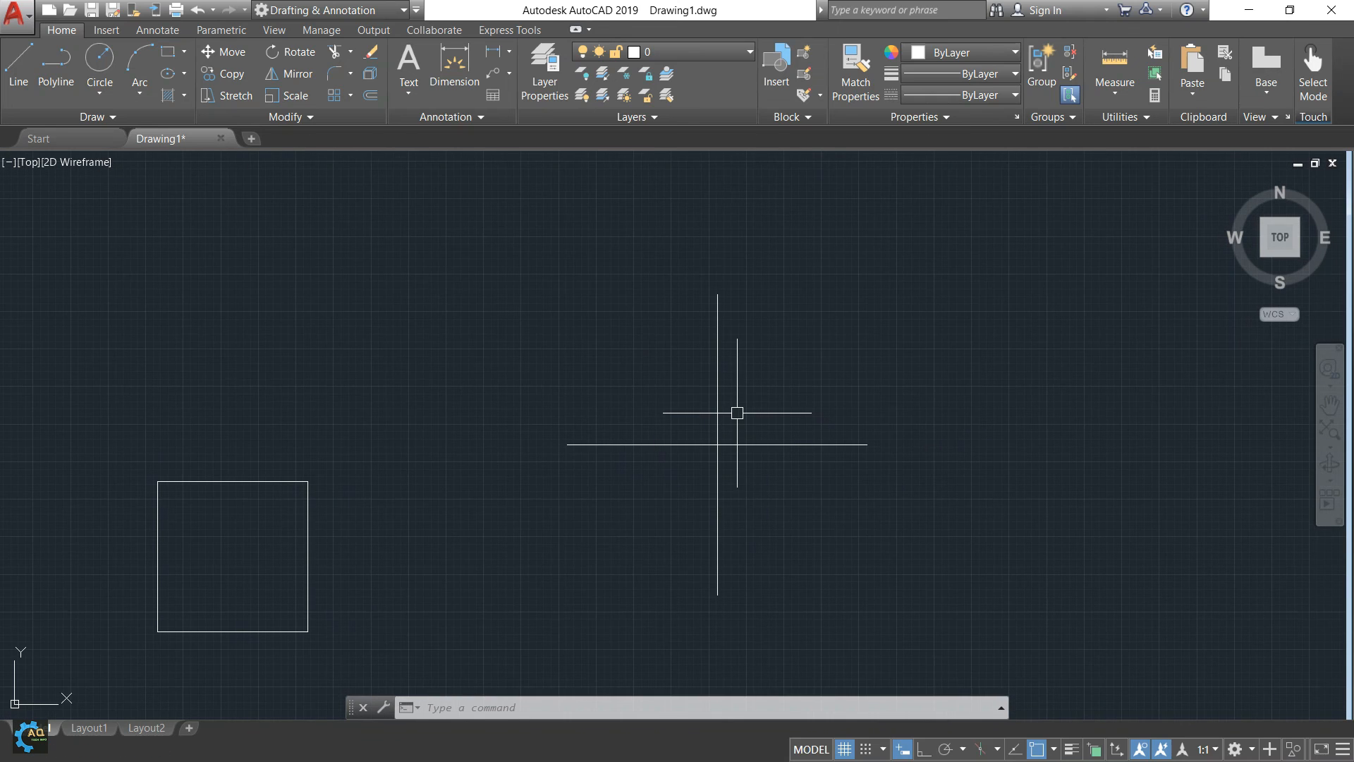
pyautogui.write('c')
pyautogui.press('Return')
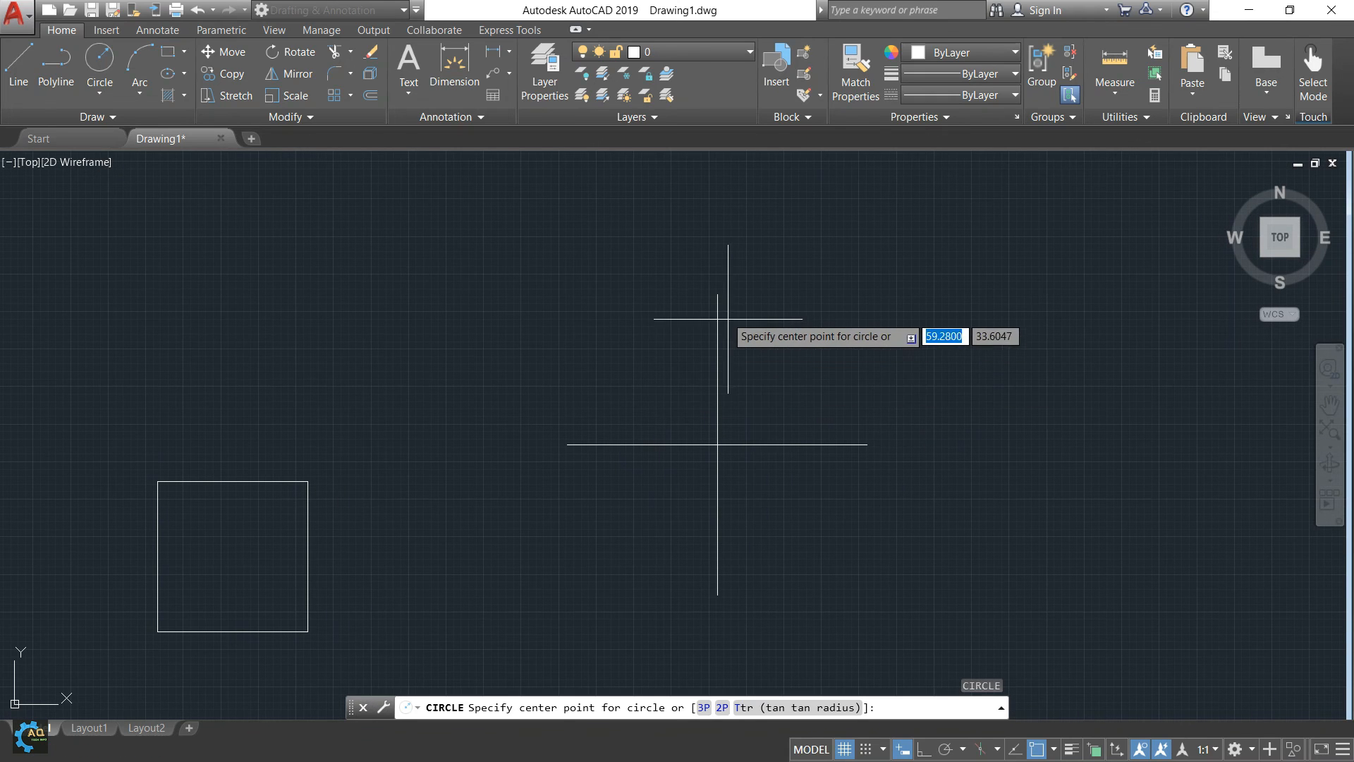
pyautogui.click(717, 293)
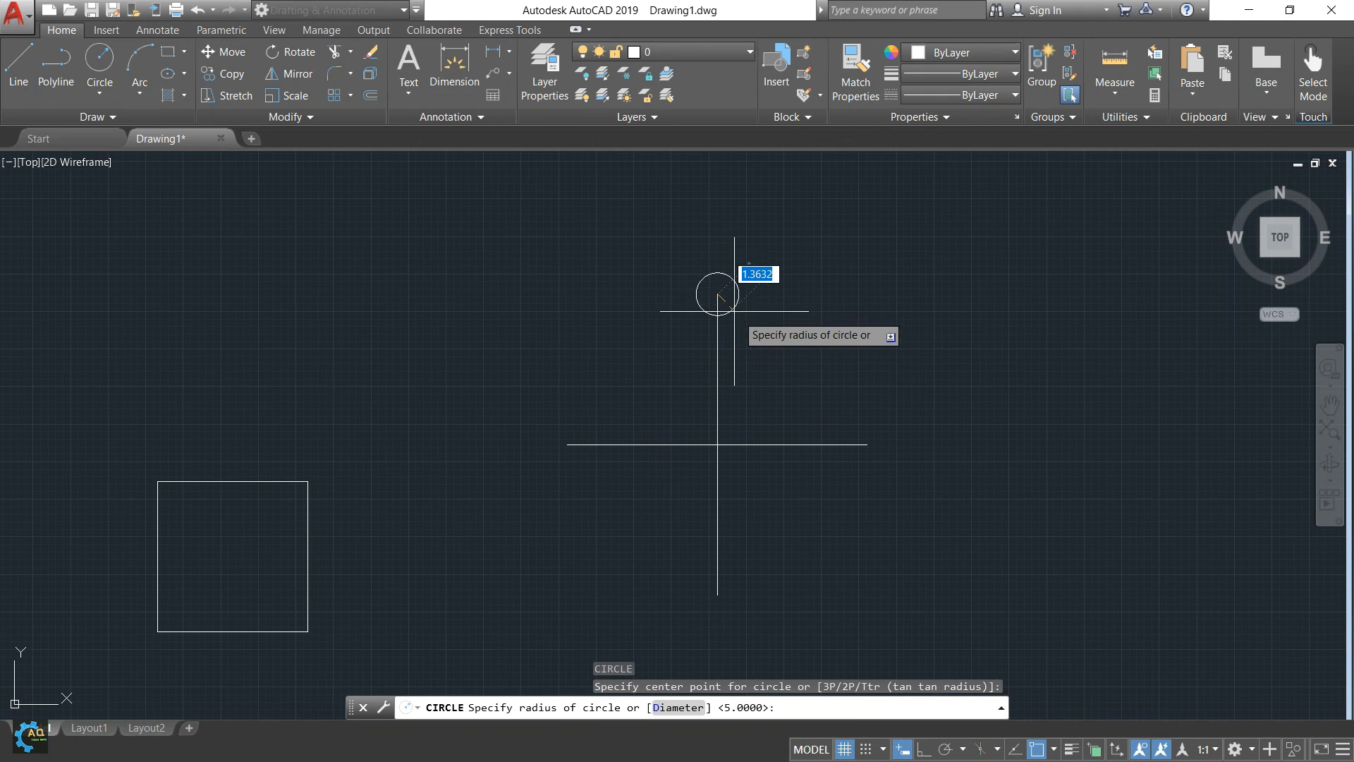
pyautogui.write('5')
pyautogui.press('Return')
# - Draw a circle of radius 5 centered on the lower end of the vertical line
pyautogui.moveTo(857, 324); pyautogui.dragTo(882, 239, button='middle')
pyautogui.write('c')
pyautogui.press('Return')
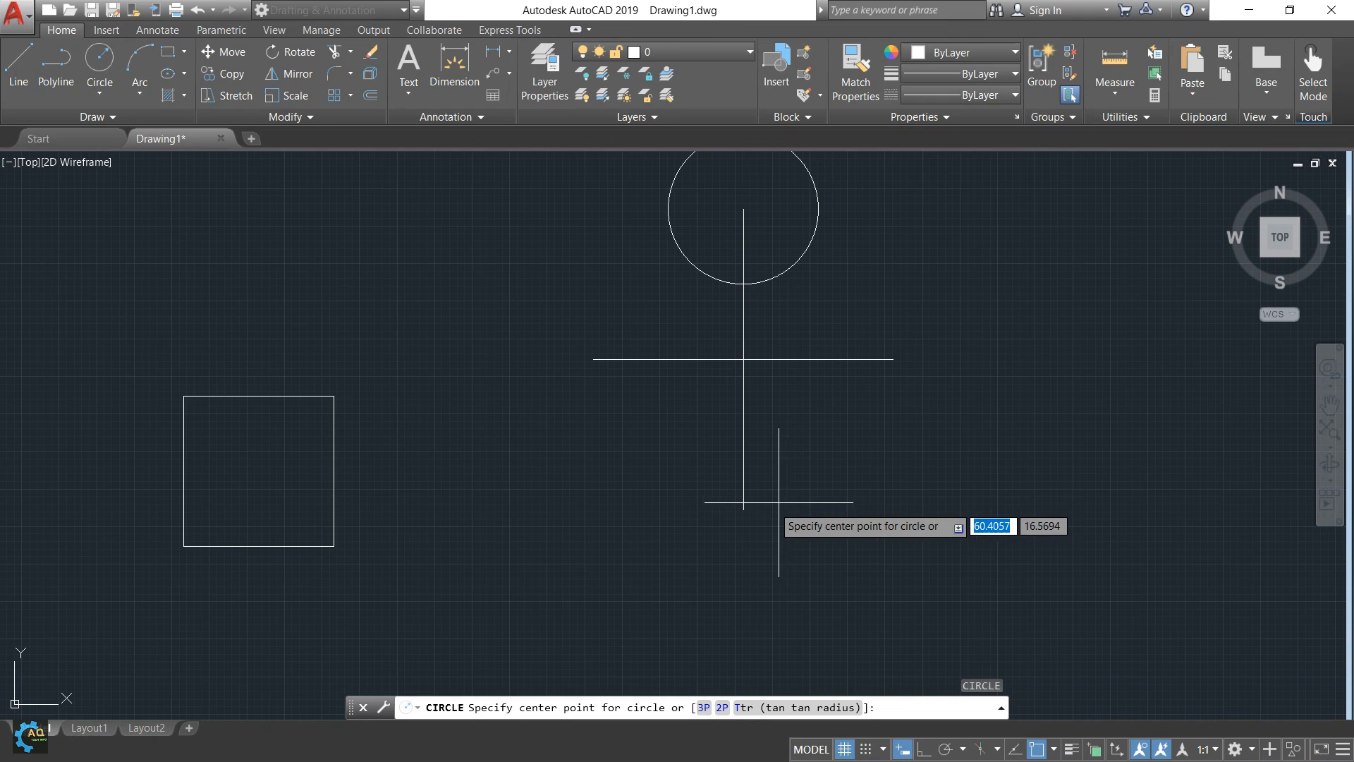
pyautogui.click(743, 508)
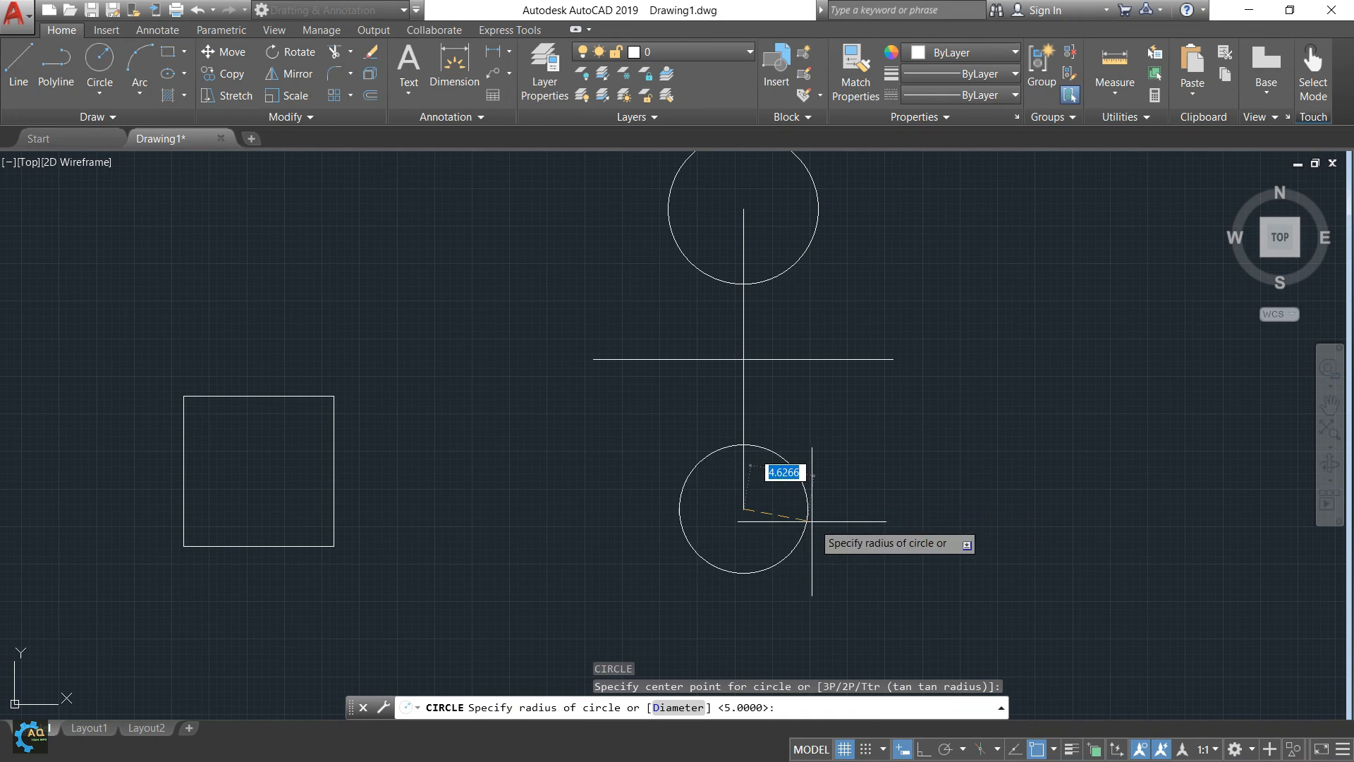
pyautogui.write('5')
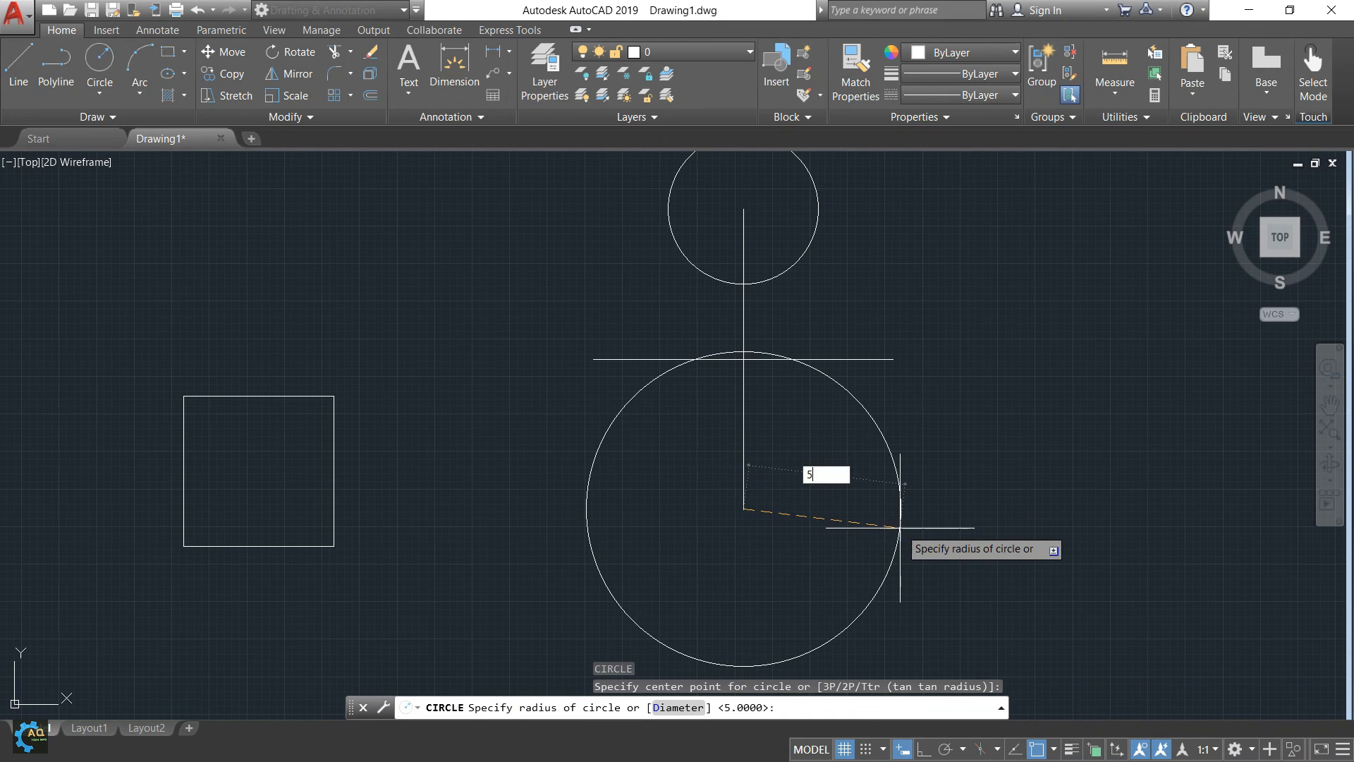
pyautogui.press('Return')
# - Draw a circle of diameter 5 centered on the right end of the horizontal line
pyautogui.moveTo(848, 516); pyautogui.dragTo(820, 559, button='middle')
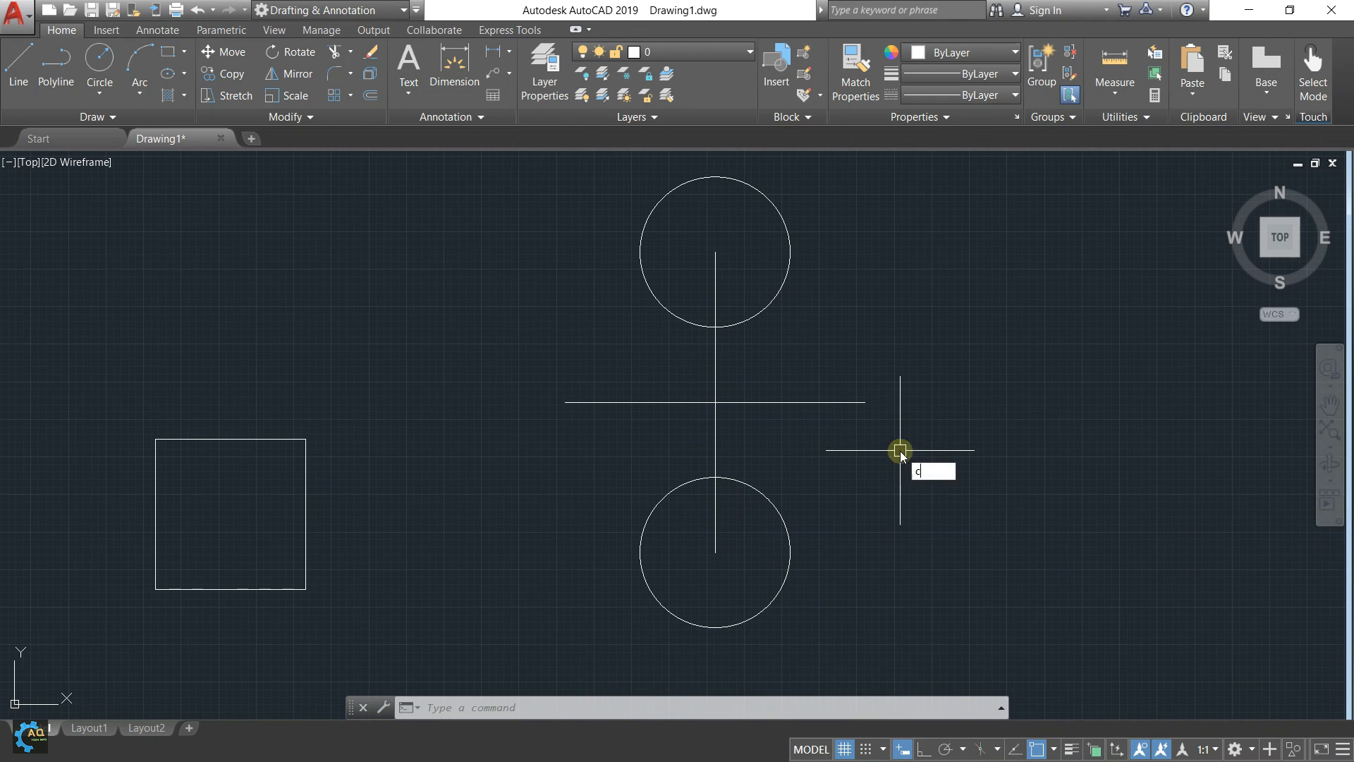
pyautogui.press('Return')
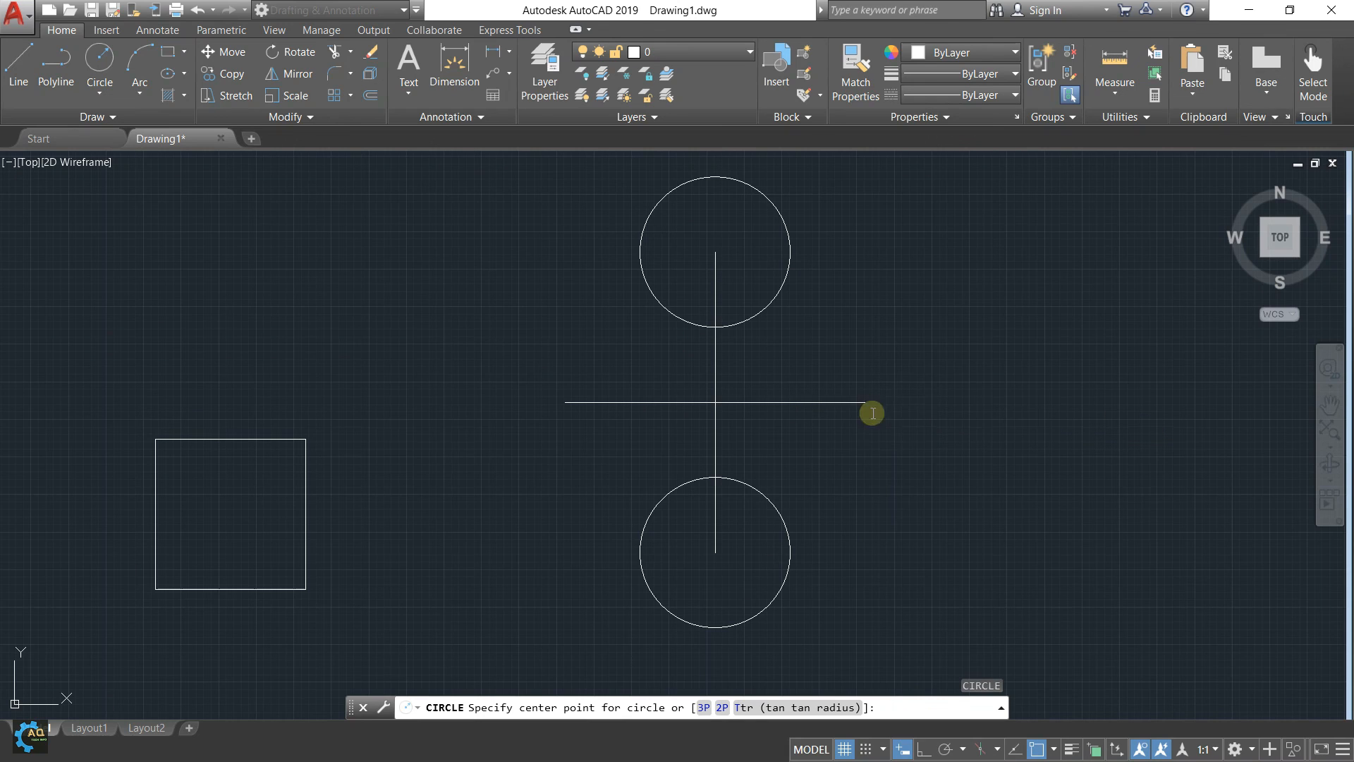
pyautogui.click(872, 413)
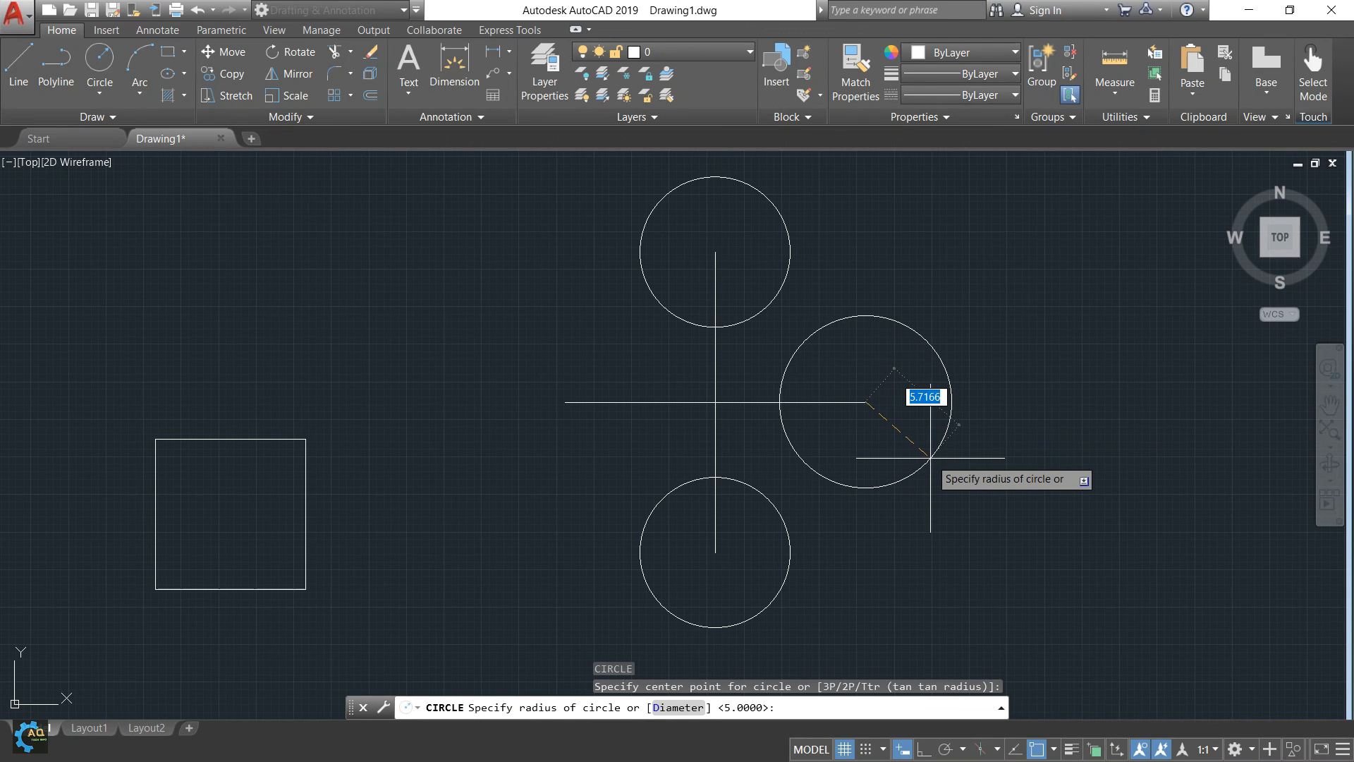
pyautogui.write('d')
pyautogui.press('Return')
pyautogui.write('5')
pyautogui.press('Return')
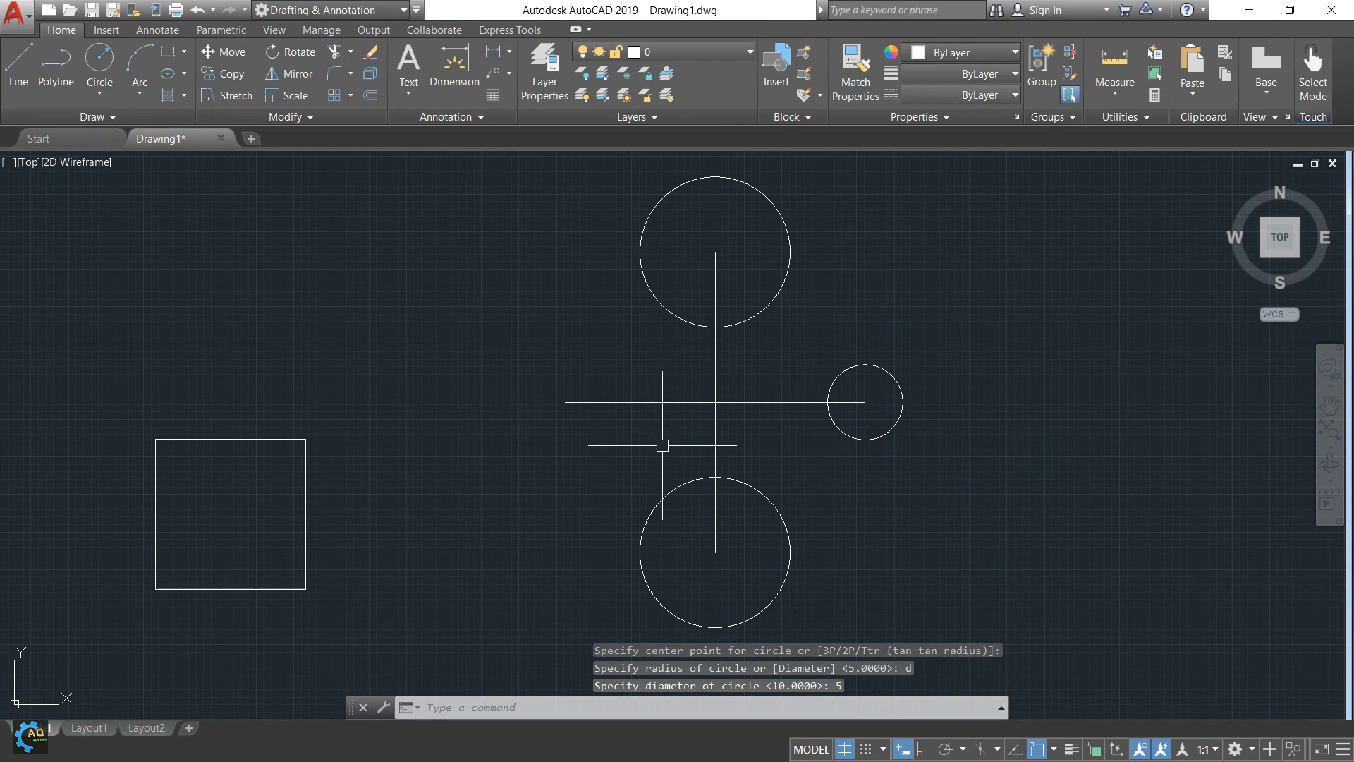
# - Draw a circle of diameter 5 centered on the left end of the horizontal line
pyautogui.press('Return')
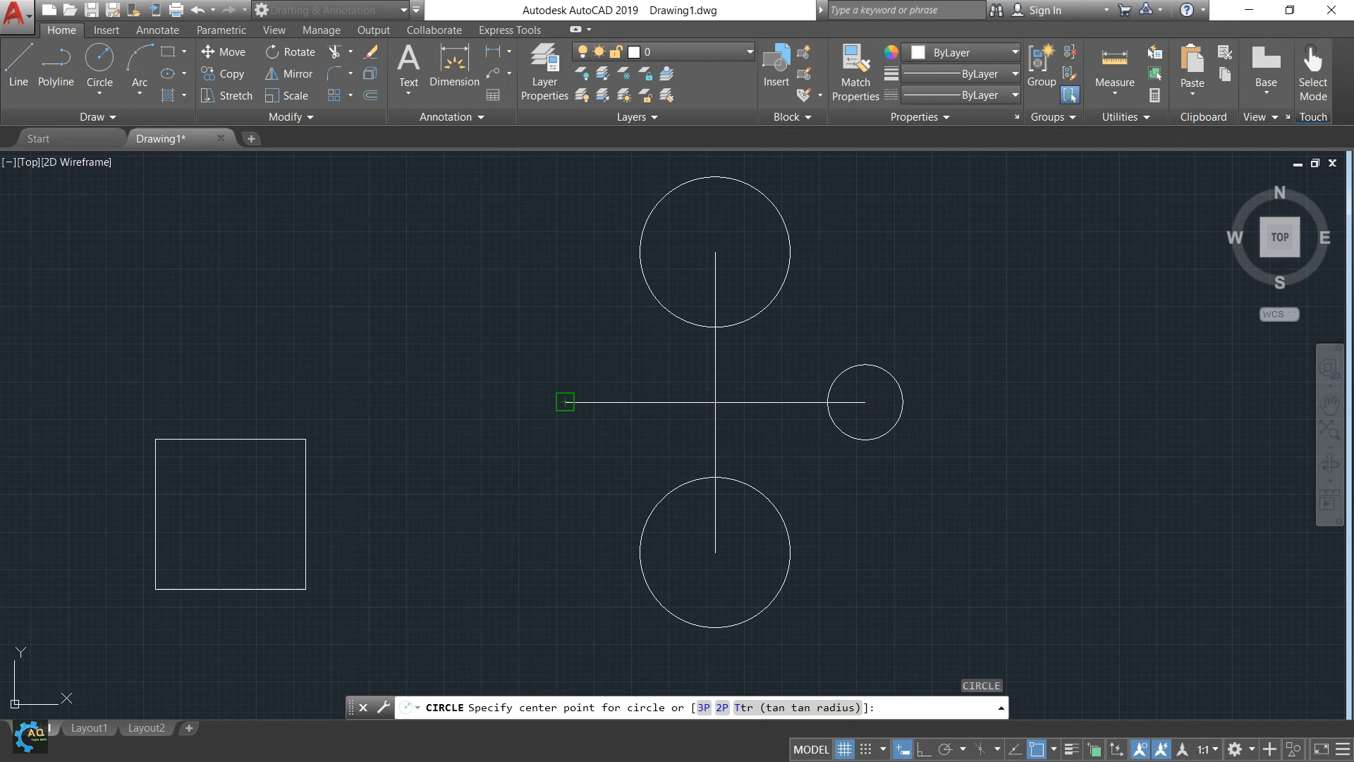
pyautogui.click(565, 402)
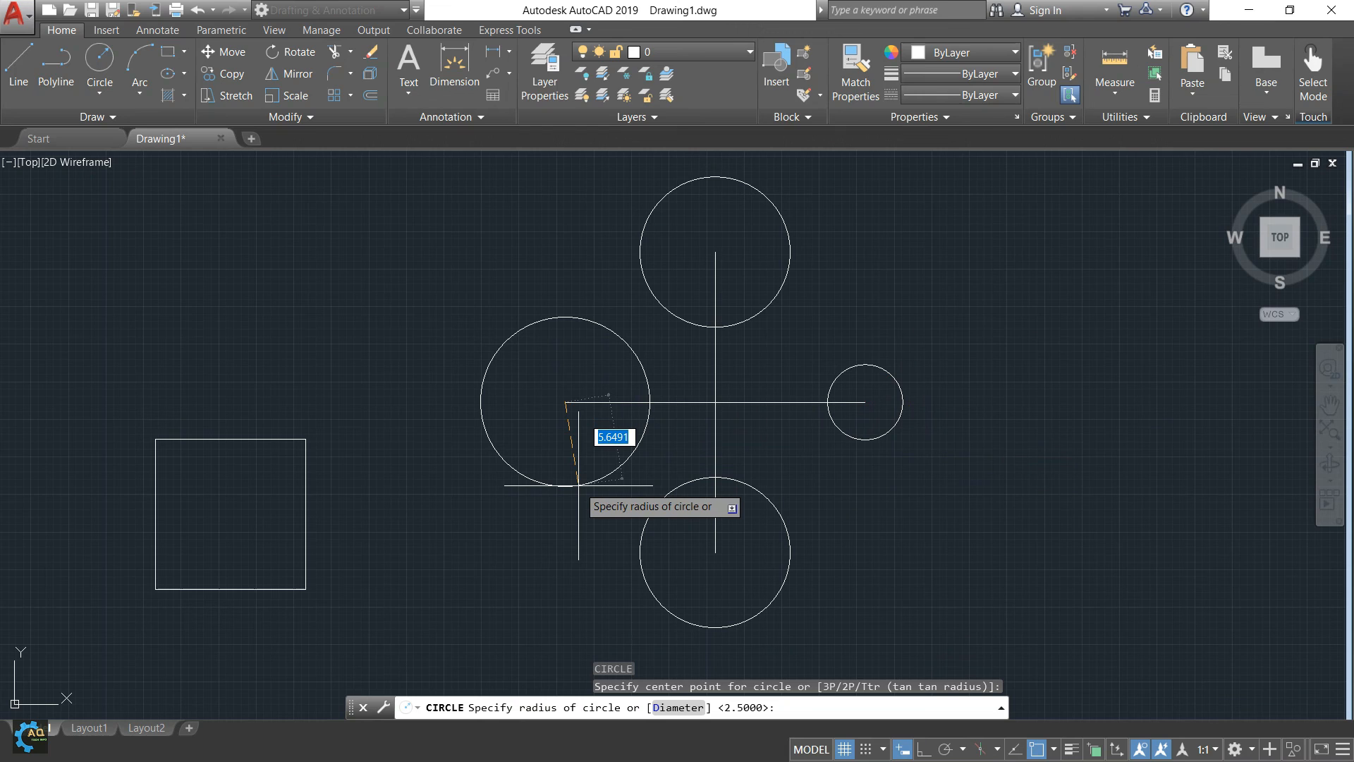
pyautogui.write('d')
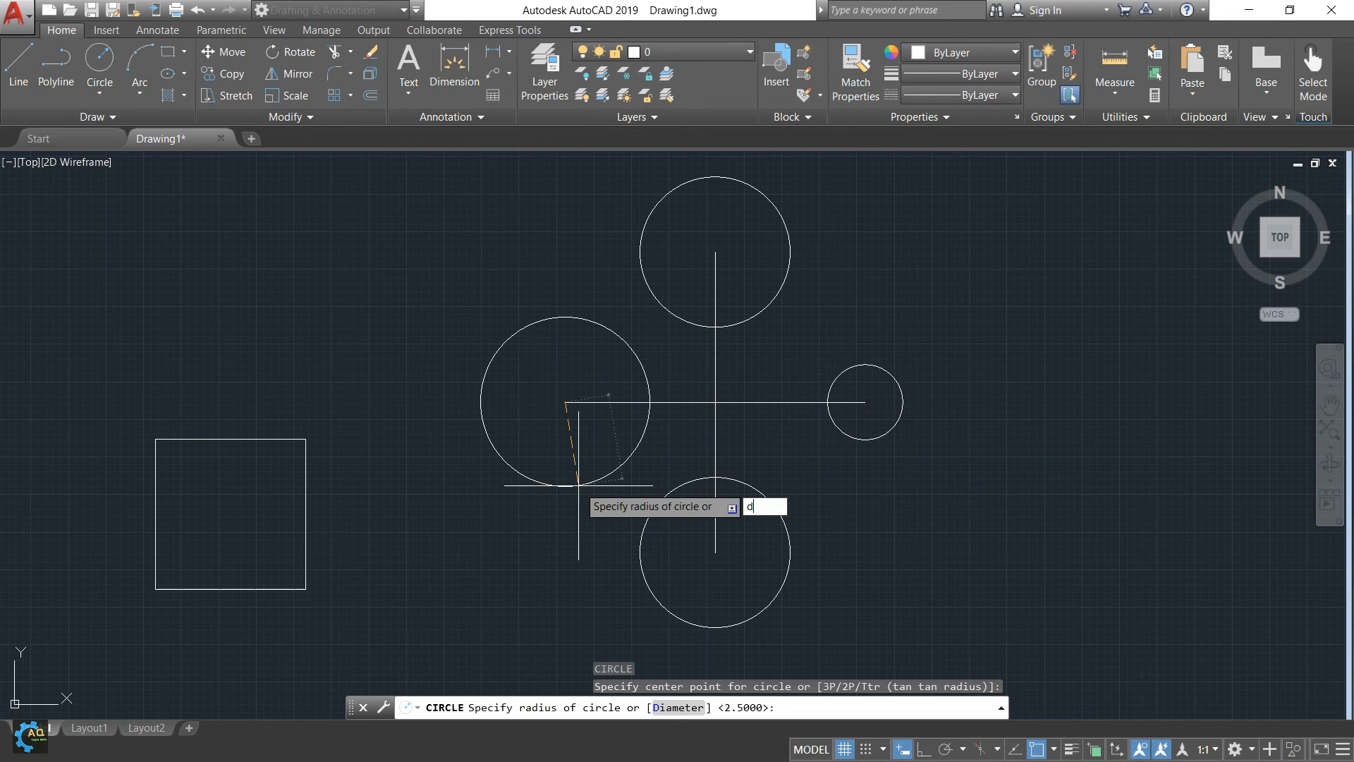
pyautogui.press('Return')
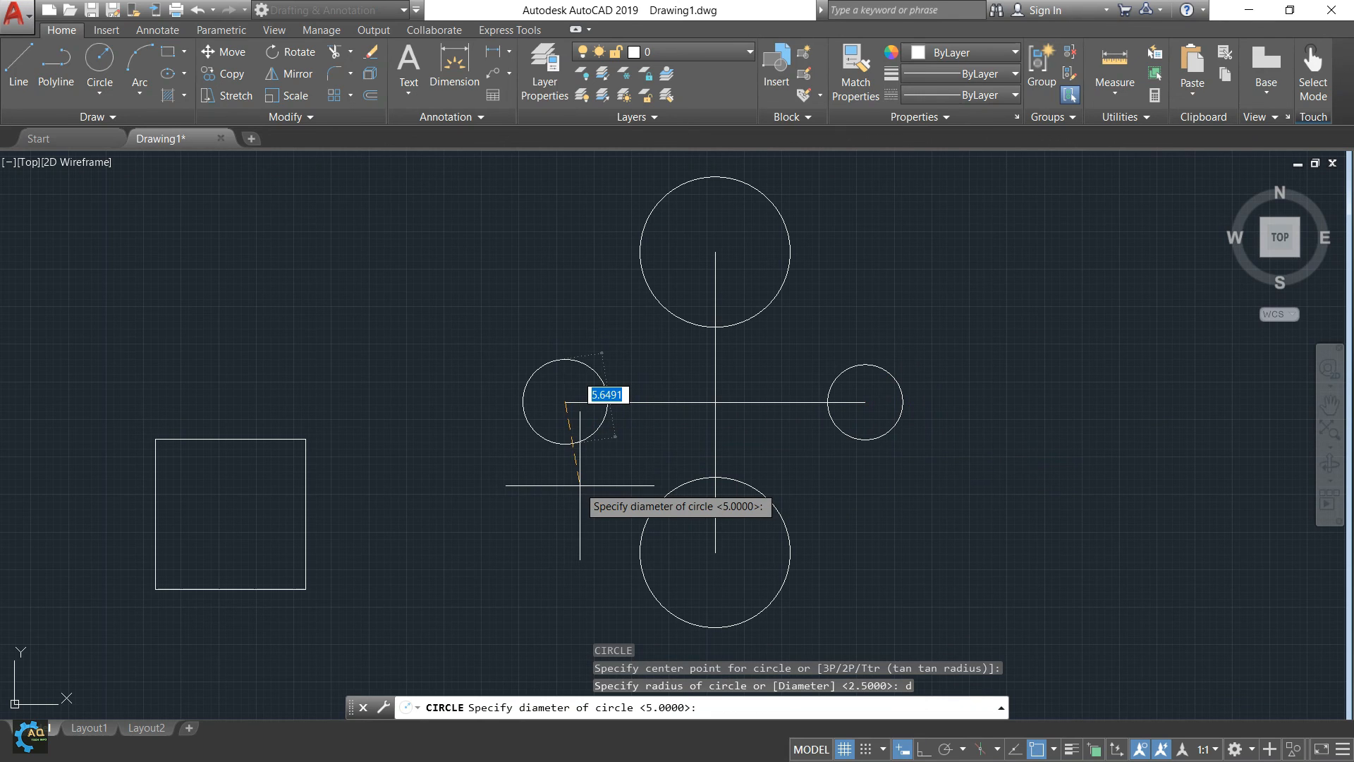
pyautogui.write('5')
pyautogui.press('Return')
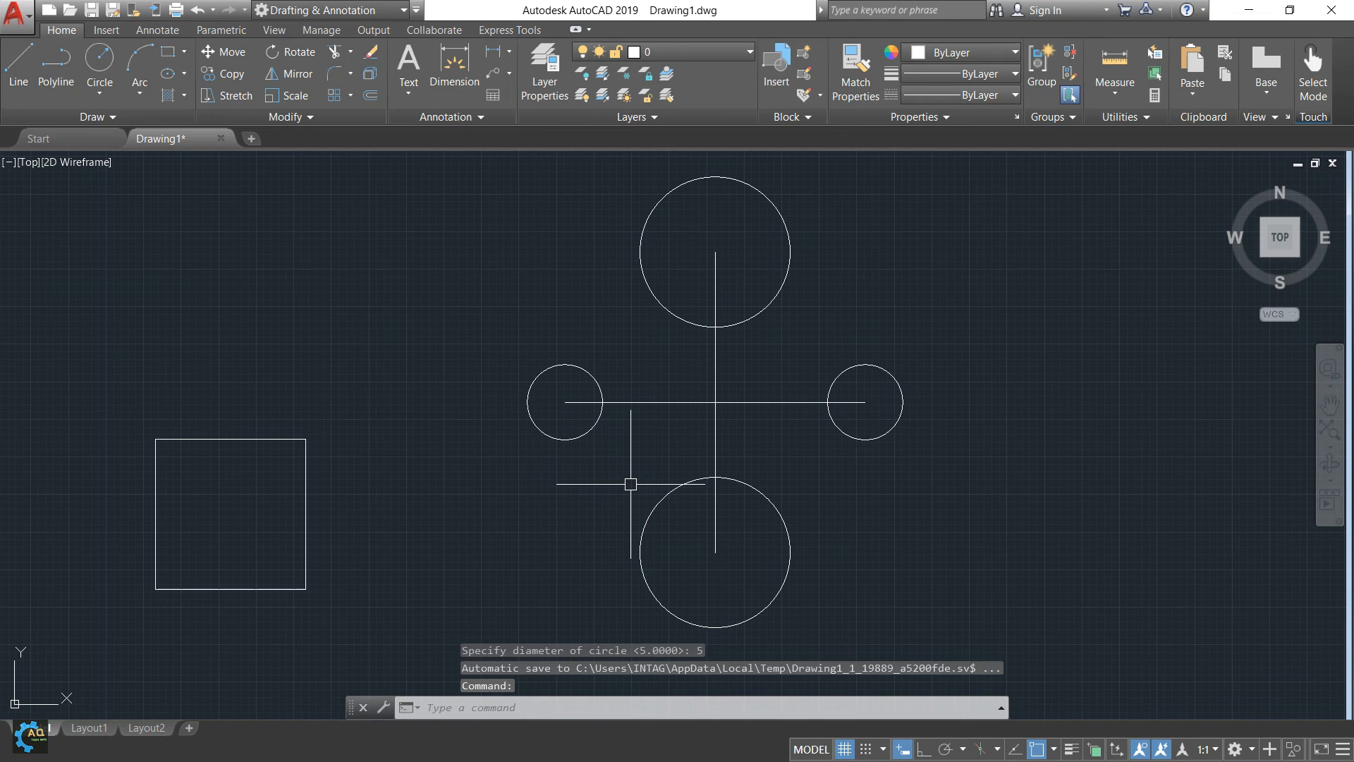
pyautogui.moveTo(604, 306); pyautogui.dragTo(746, 277, button='middle')
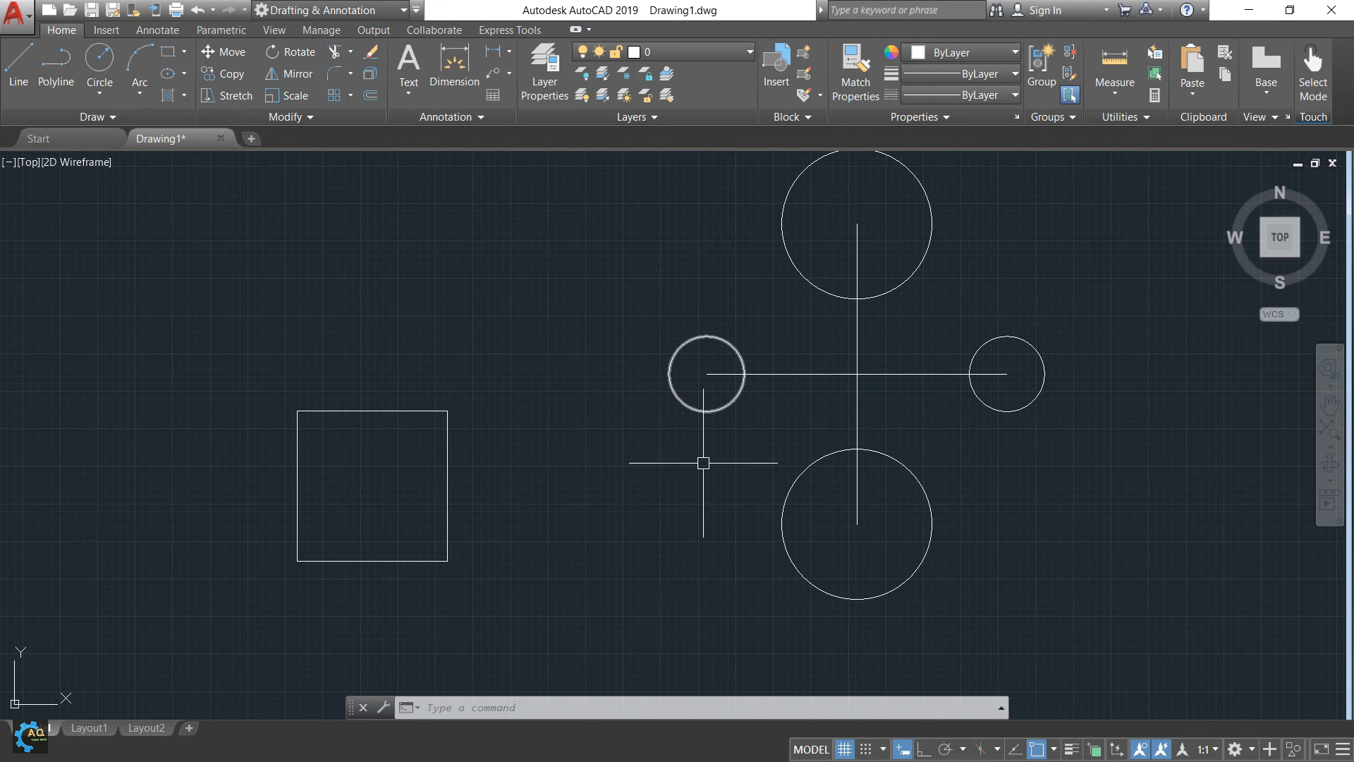
pyautogui.scroll(-2, 863, 391)
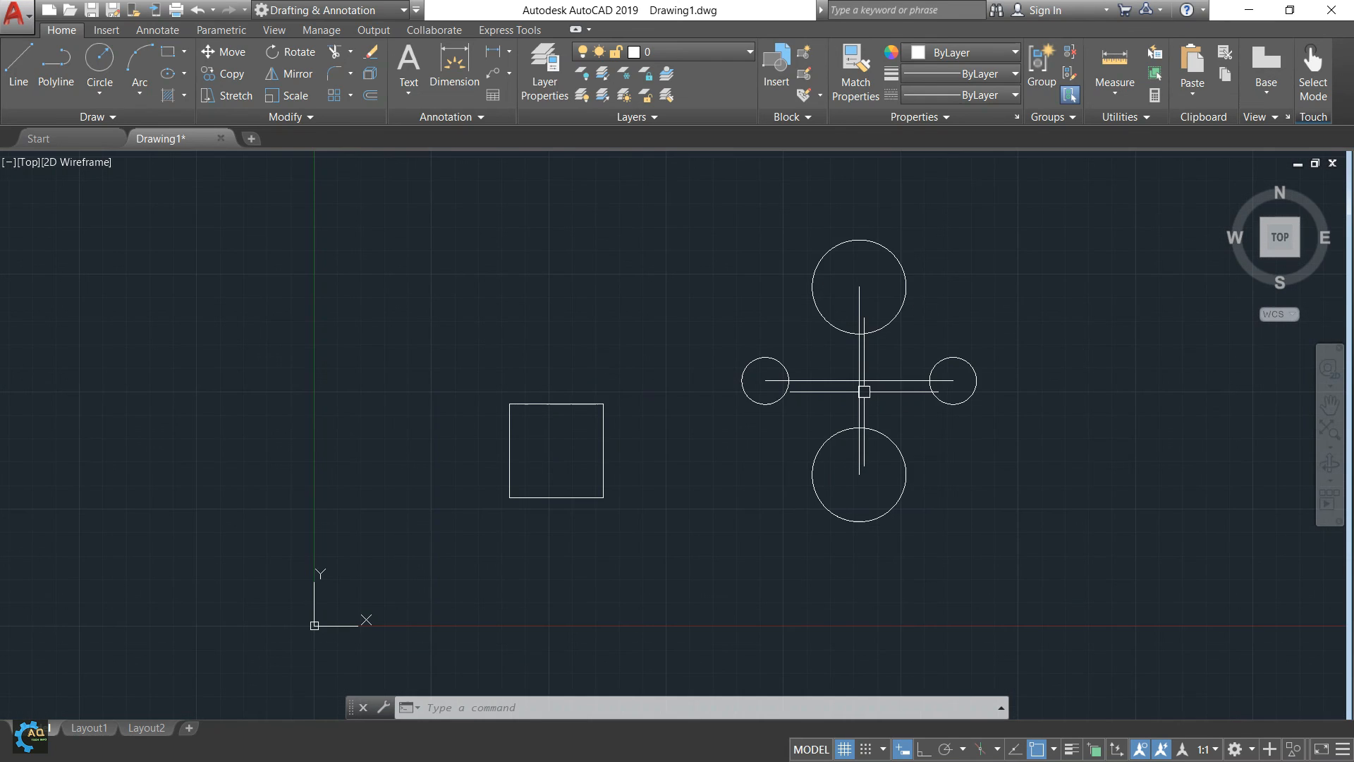
pyautogui.moveTo(864, 391); pyautogui.dragTo(767, 415, button='middle')
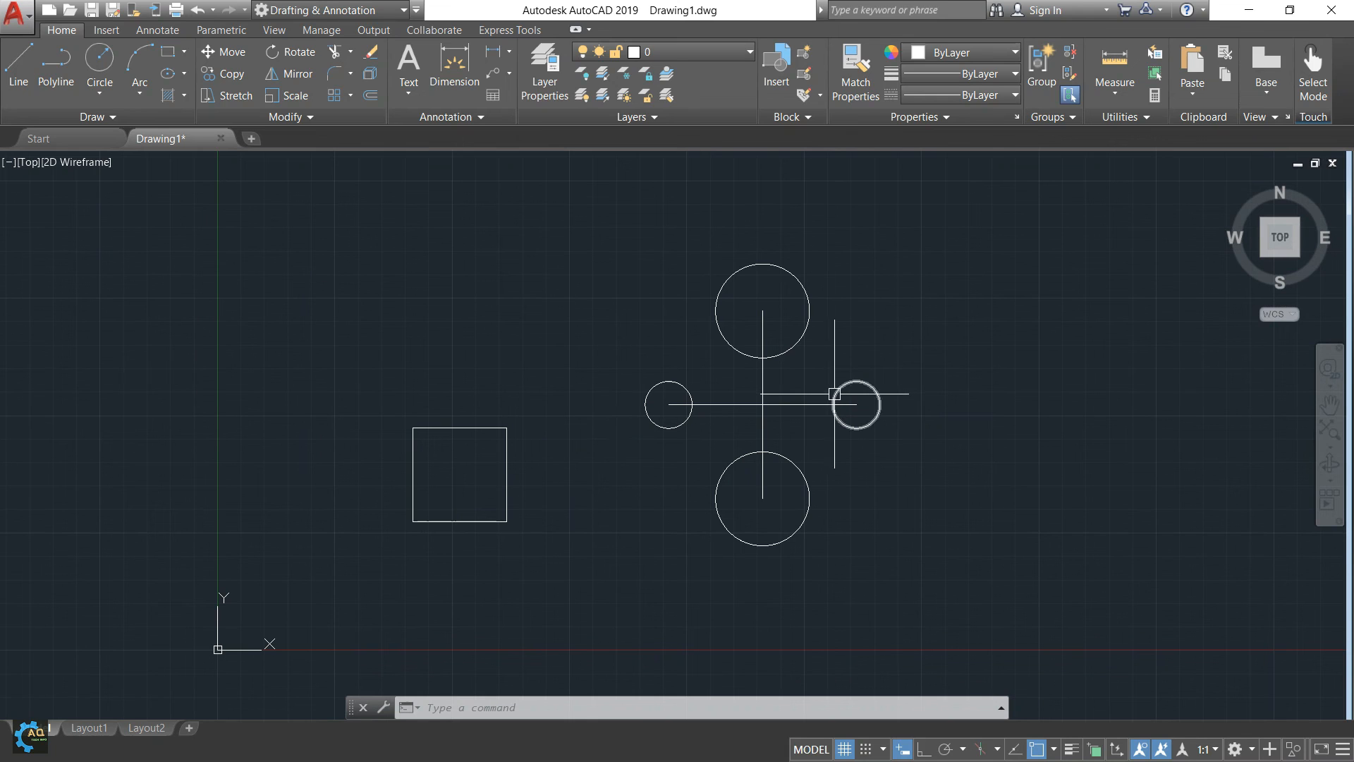
pyautogui.scroll(2, 952, 375)
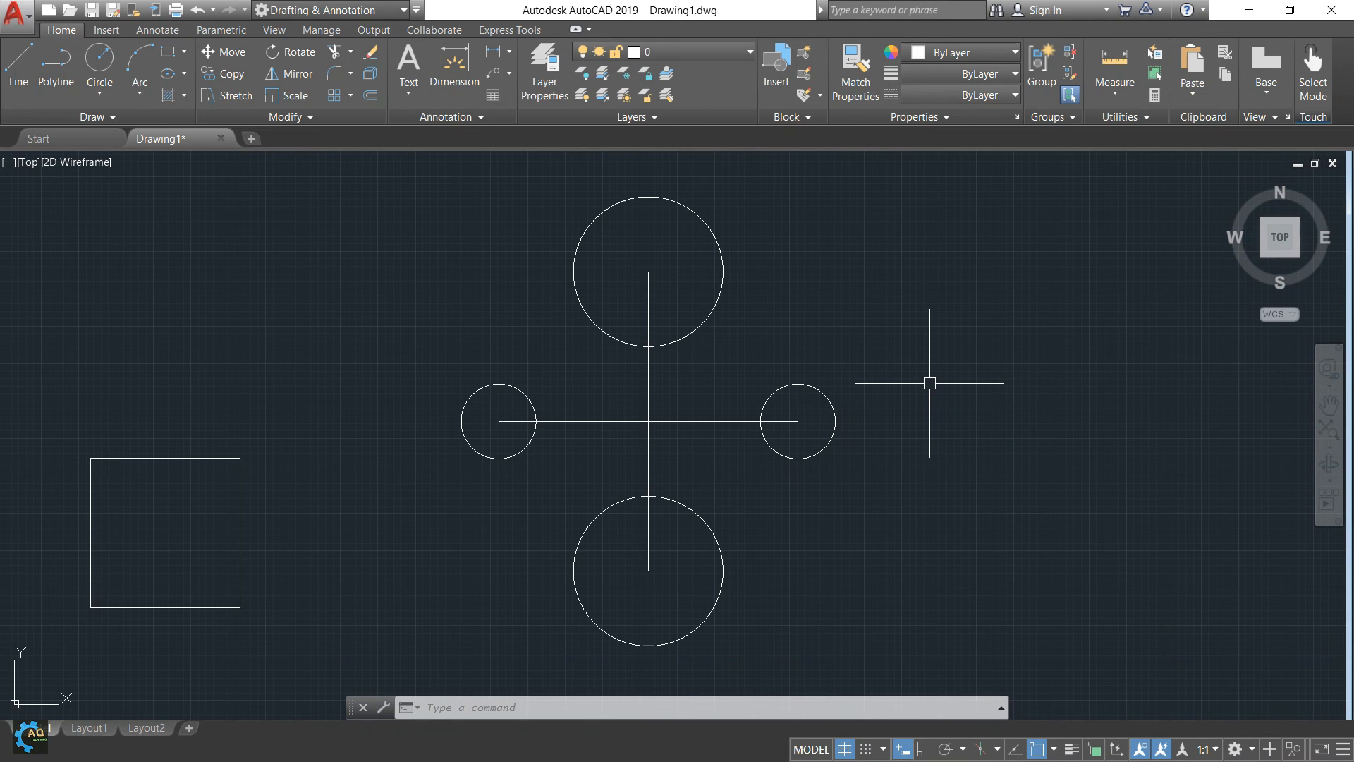